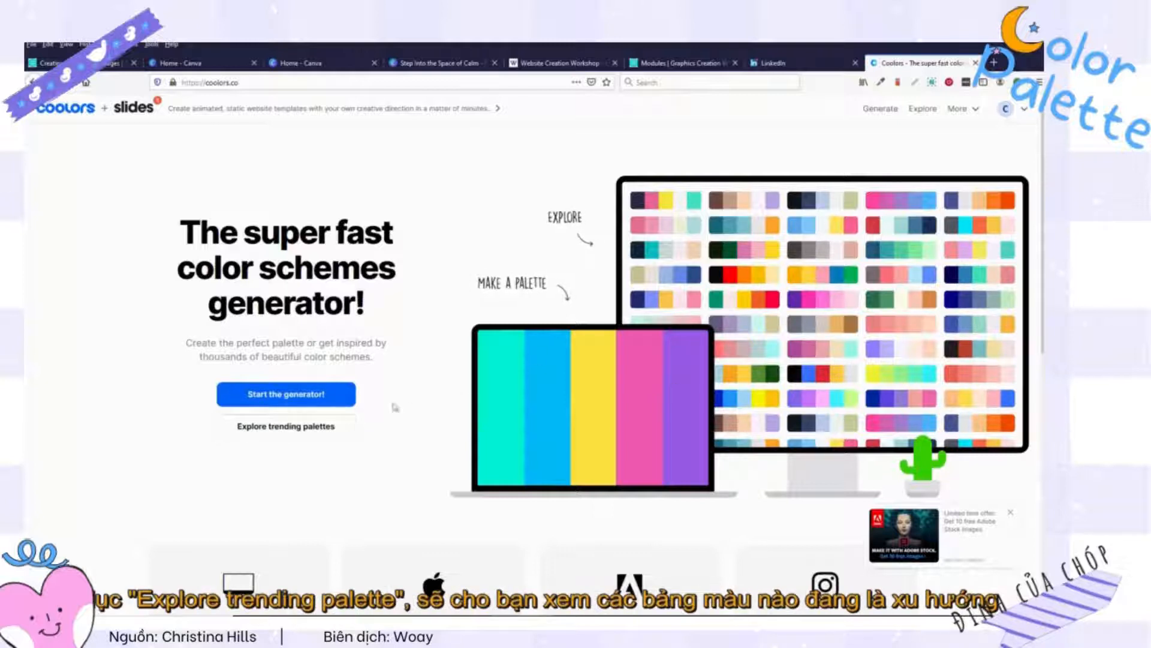
# Start the palette generator, dismiss the iOS app promotion and generate a series of random five-colour palettes.
pyautogui.click(319, 397)
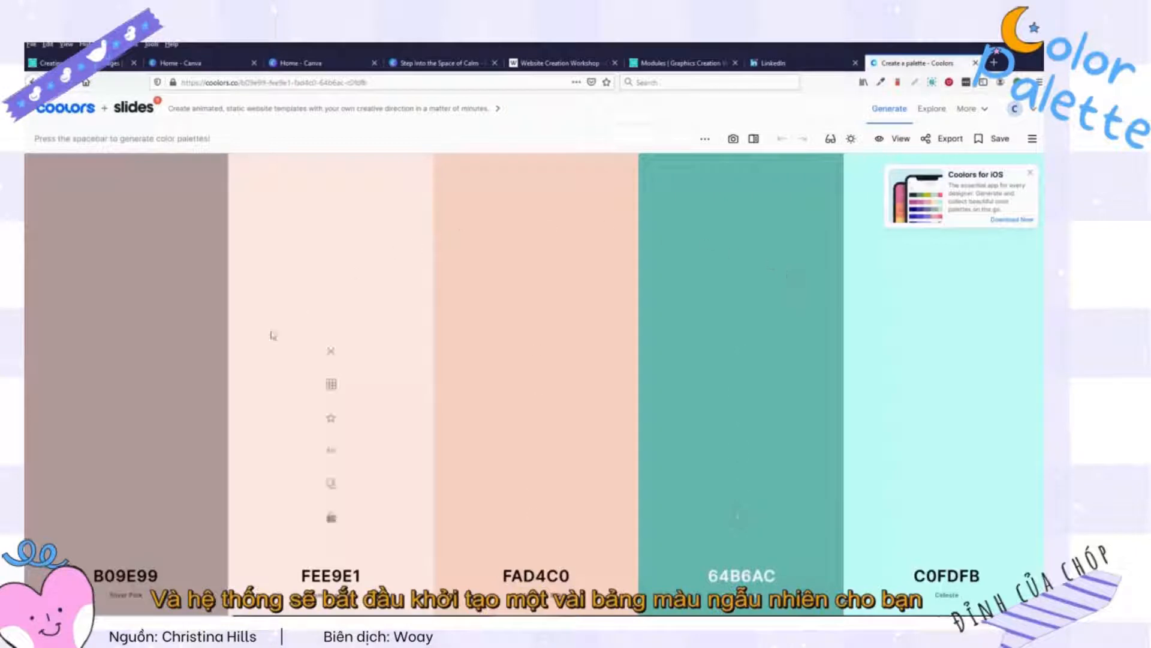
pyautogui.click(1031, 178)
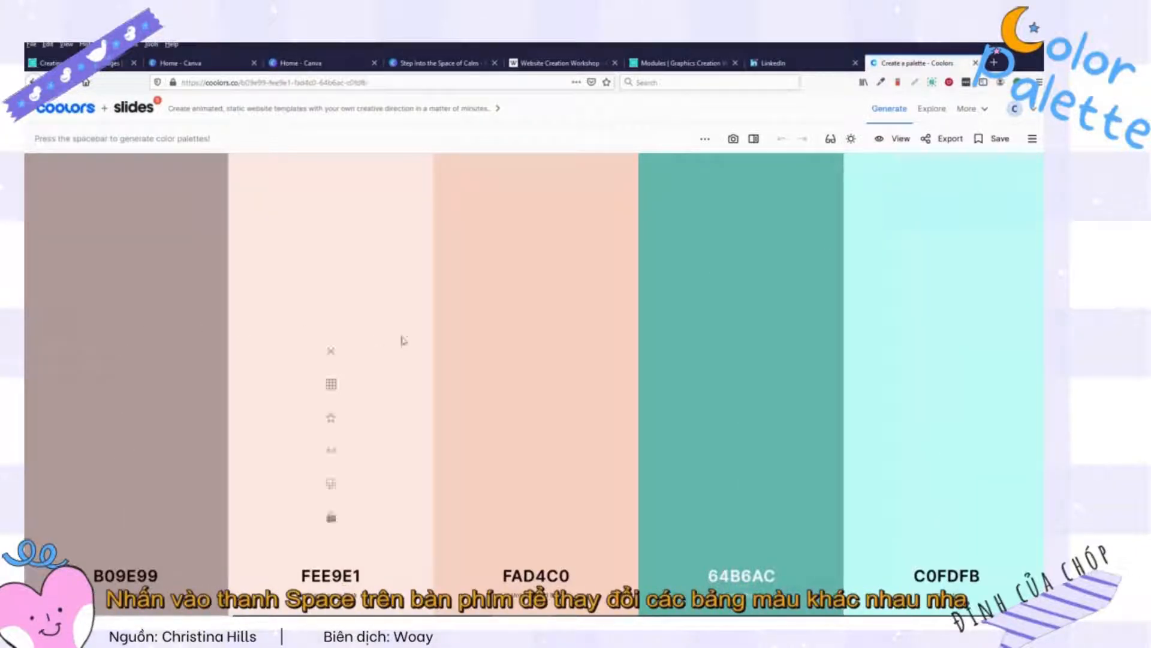
pyautogui.press('space')
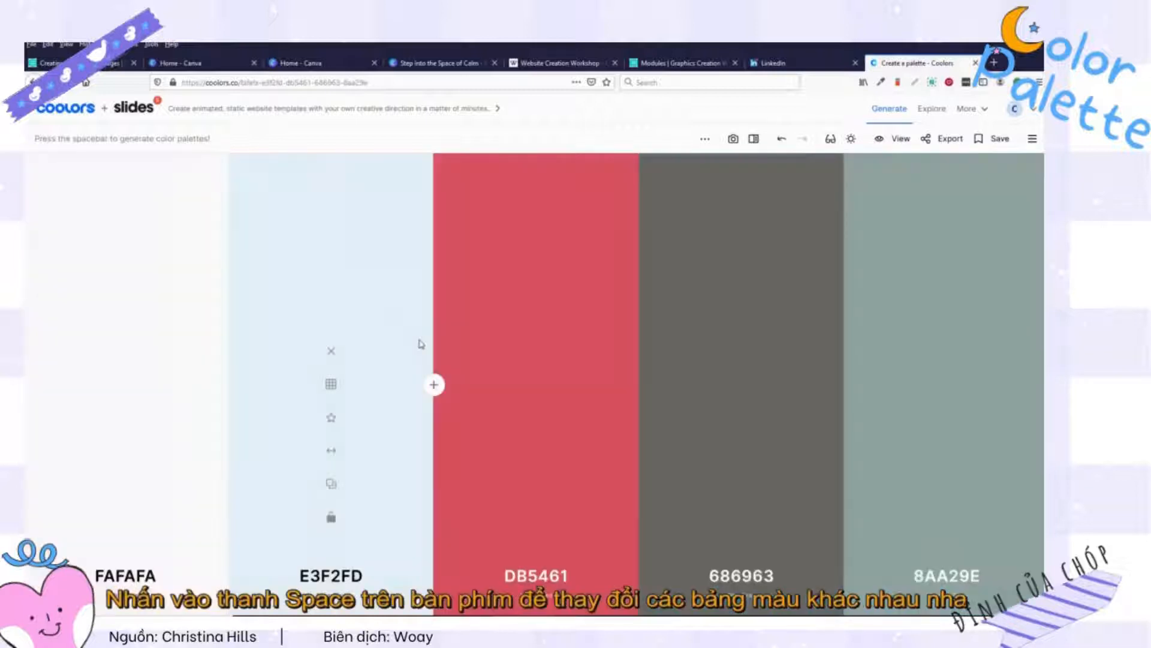
pyautogui.press('space')
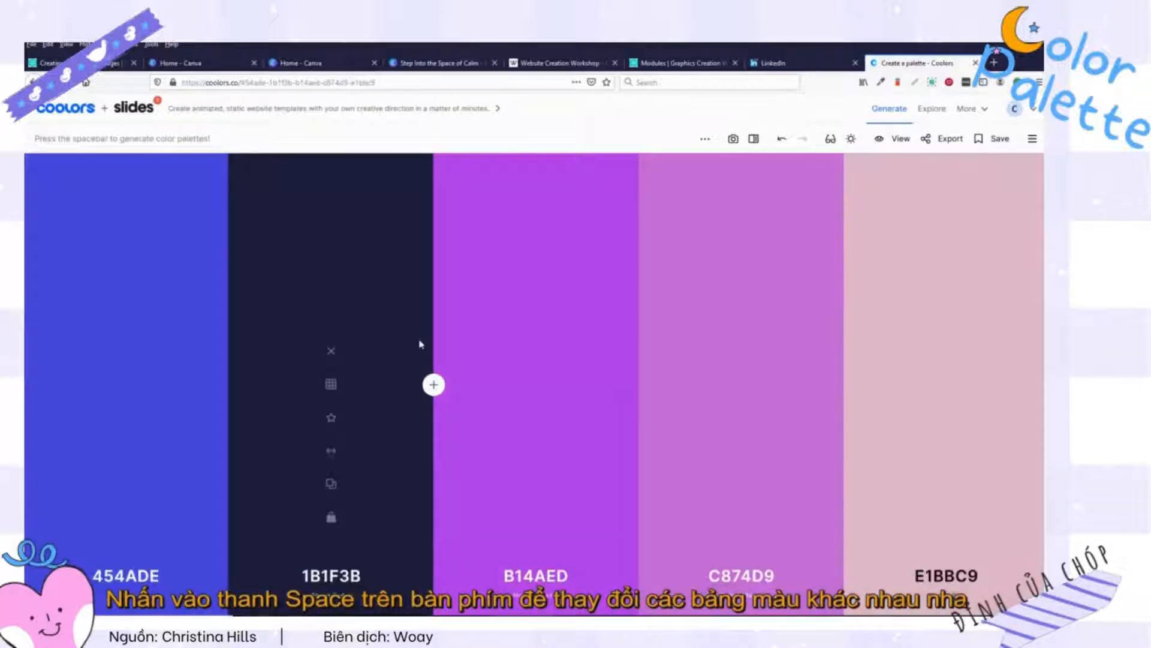
pyautogui.press('space')
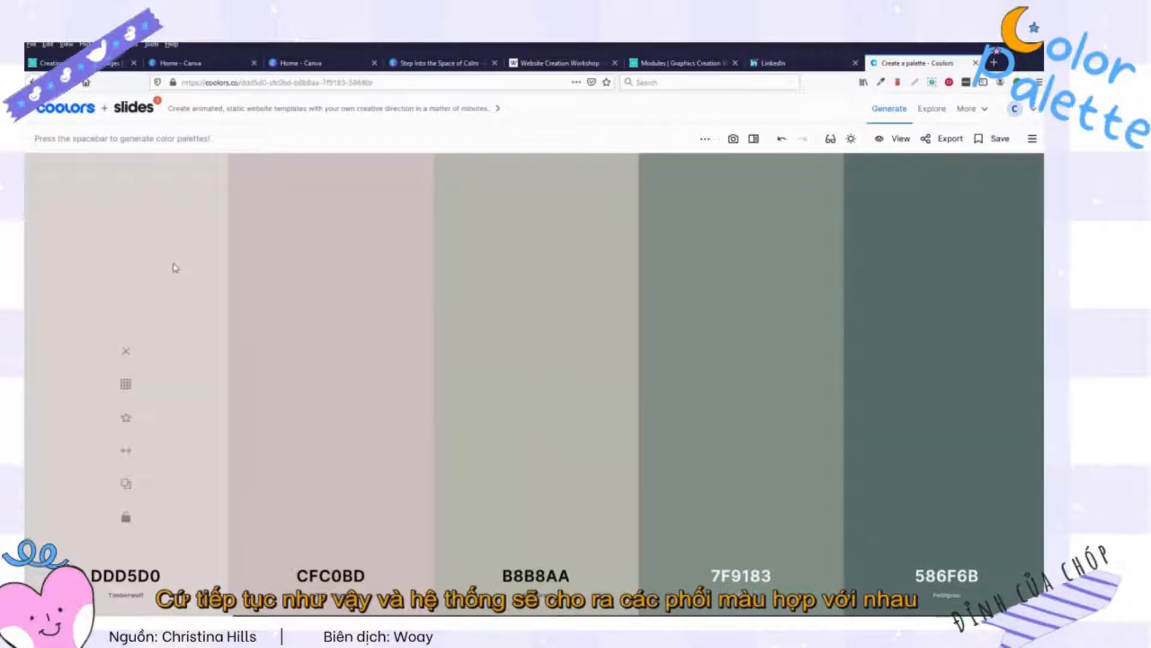
pyautogui.press('space')
pyautogui.press('space')
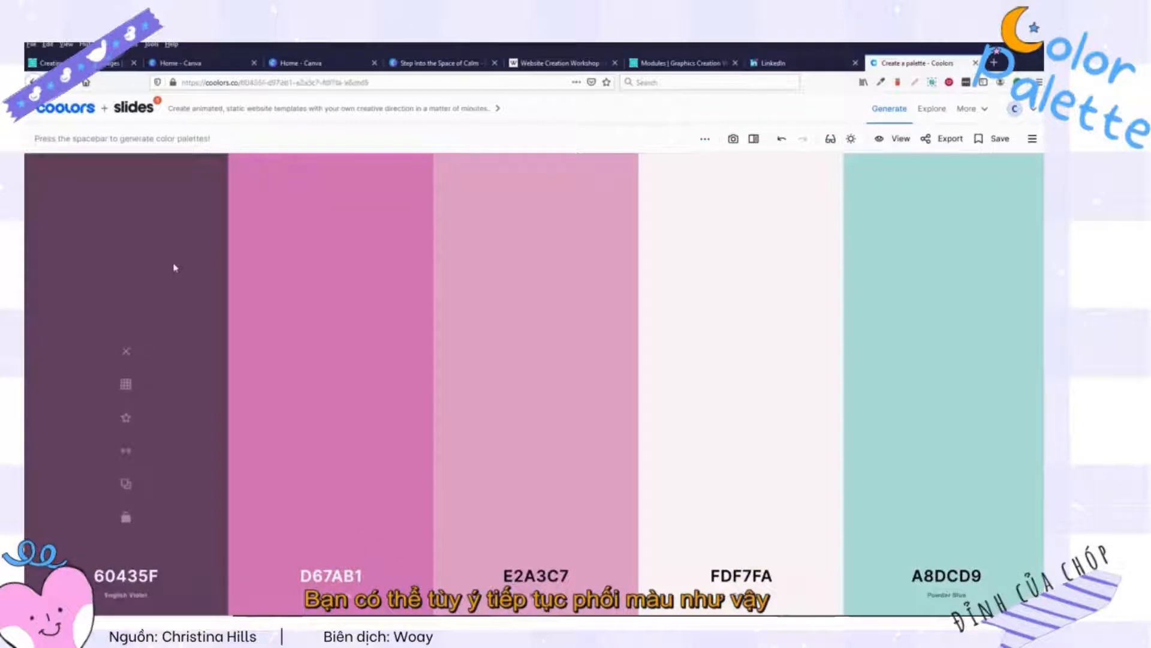
pyautogui.press('space')
pyautogui.press('space')
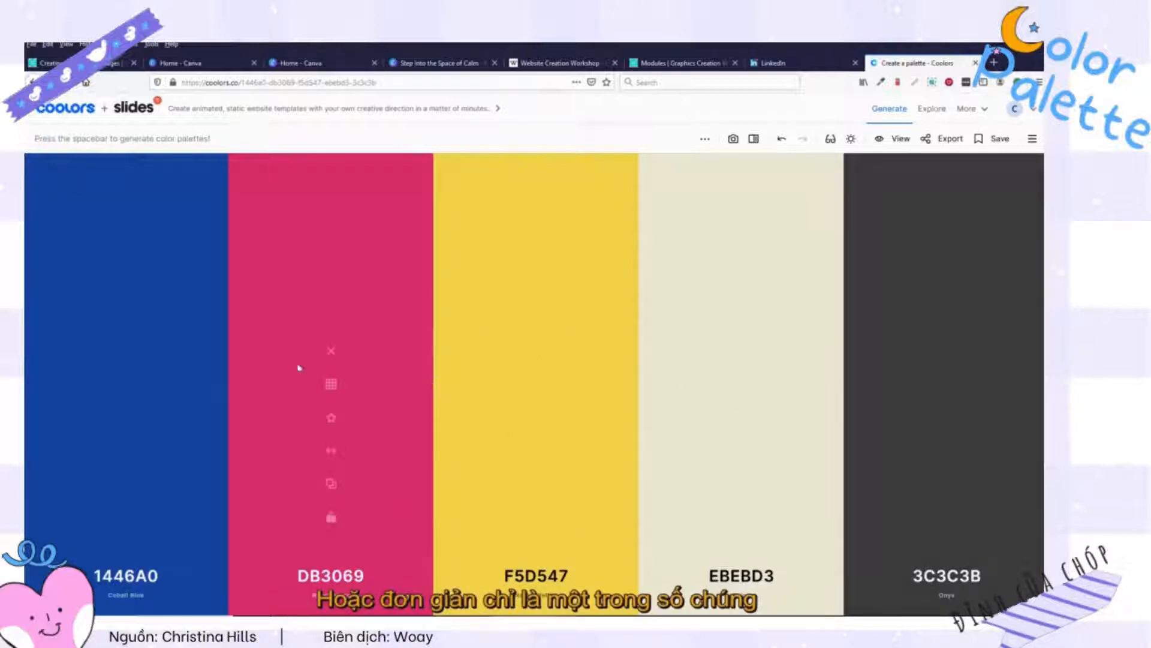
# Lock the pink DB3069 and the blue 1446A0, and generate several new sets of companion colours around them.
pyautogui.click(331, 518)
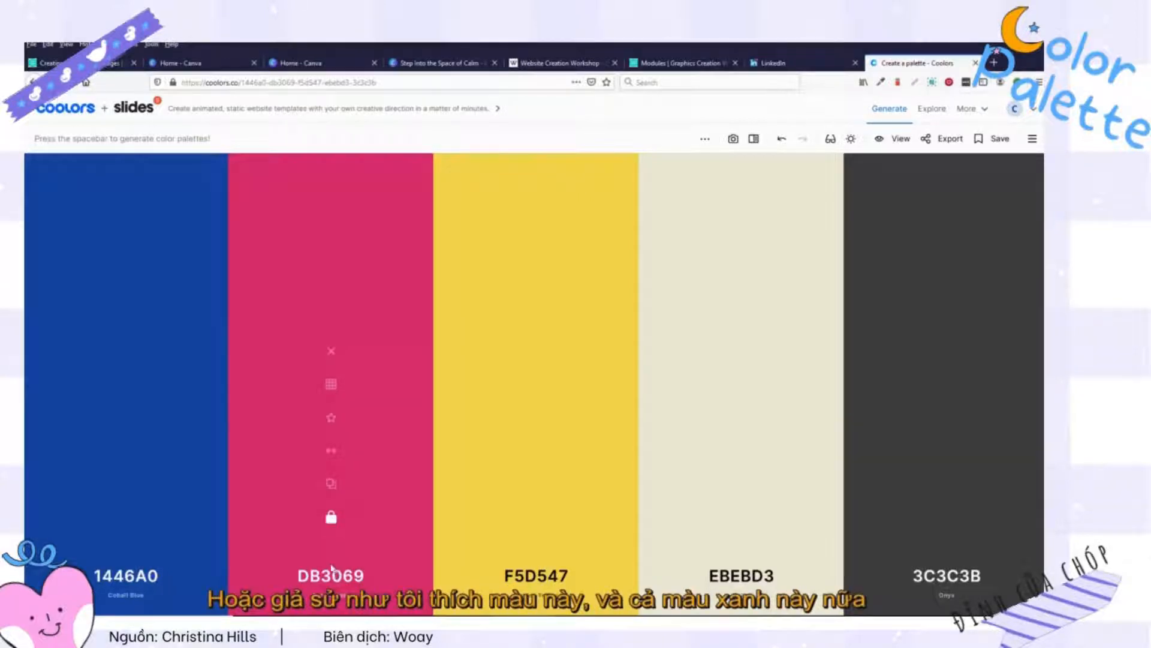
pyautogui.click(123, 520)
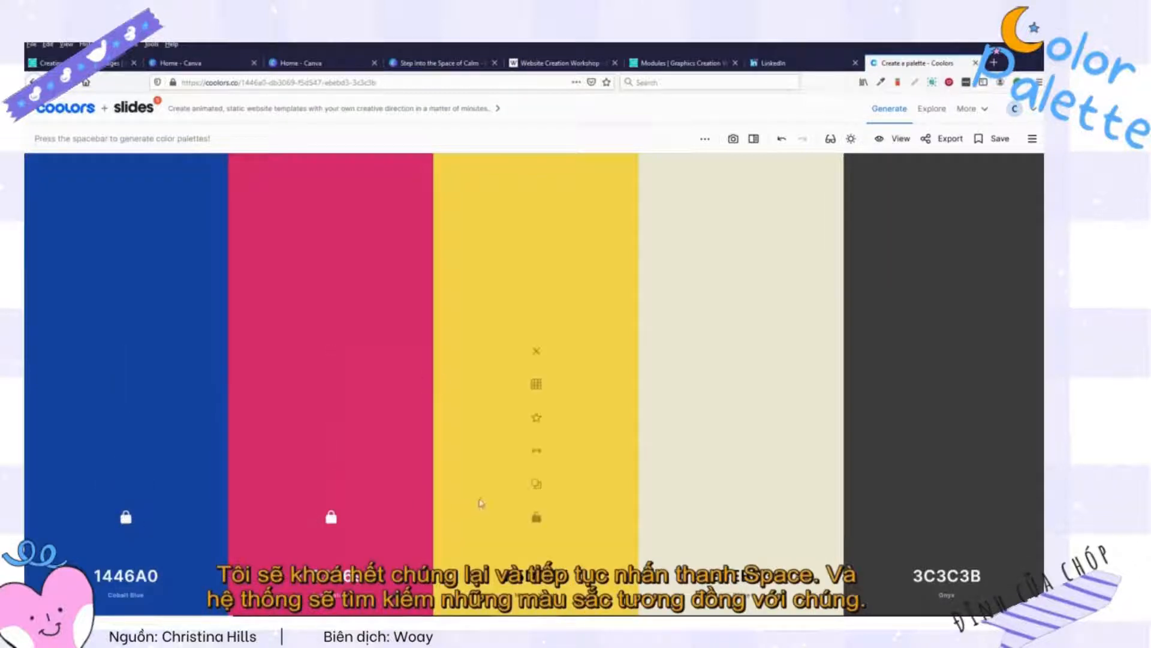
pyautogui.press('space')
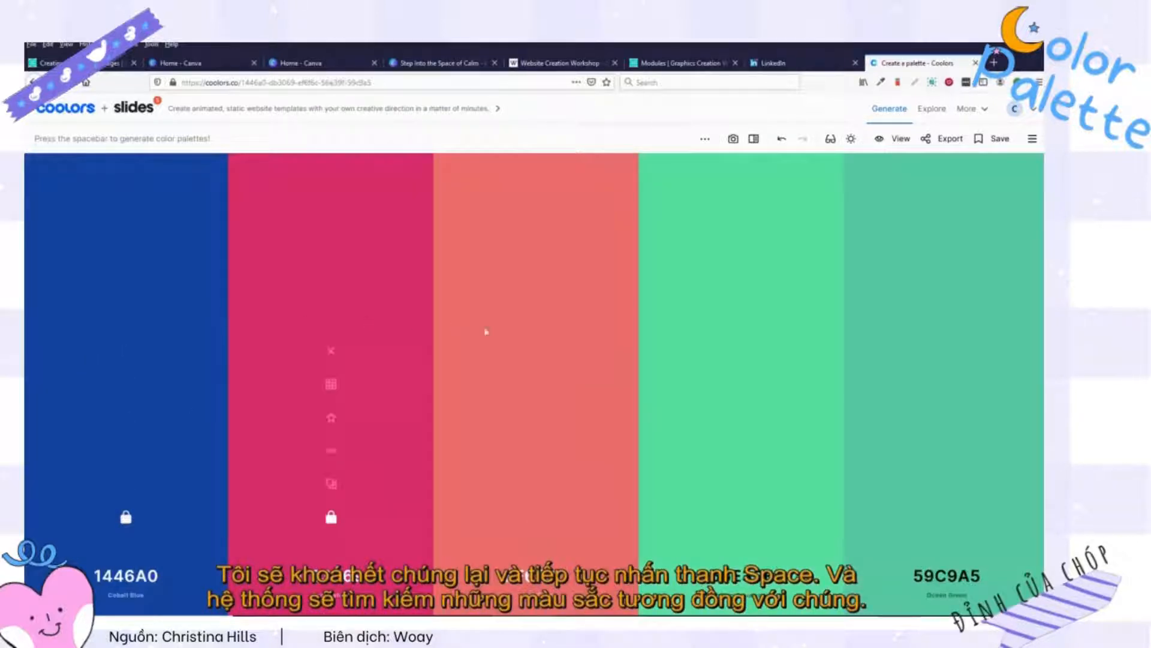
pyautogui.press('space')
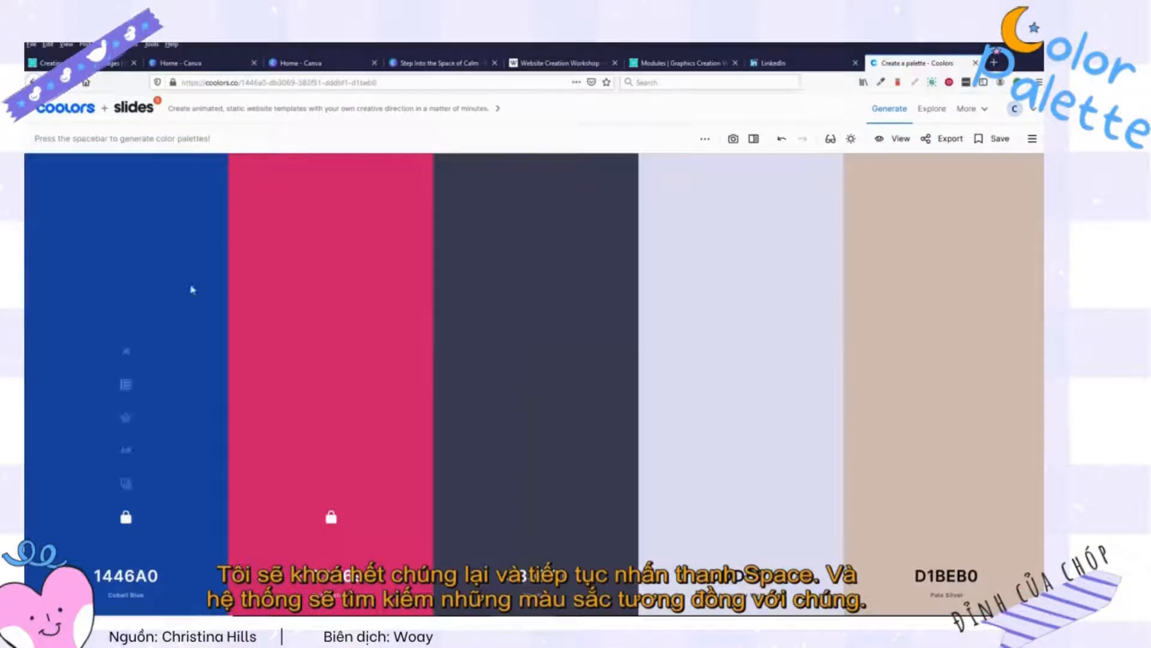
pyautogui.press('space')
pyautogui.press('space')
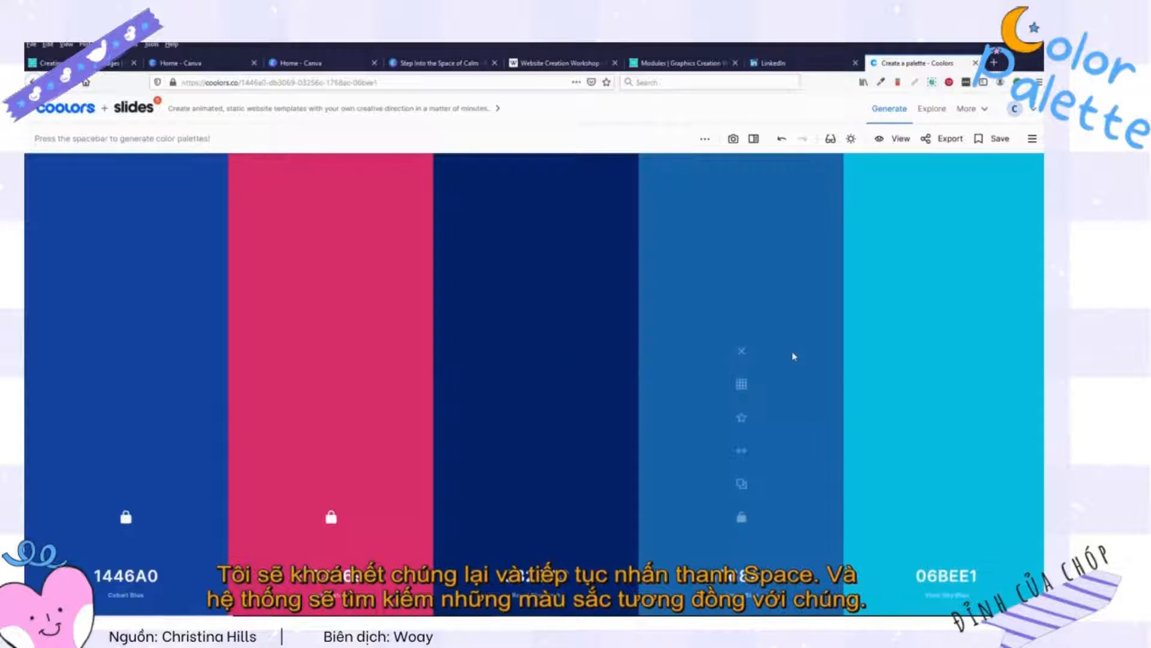
# Unlock the pink and blue colours and generate further completely random palettes.
pyautogui.click(331, 518)
pyautogui.click(124, 520)
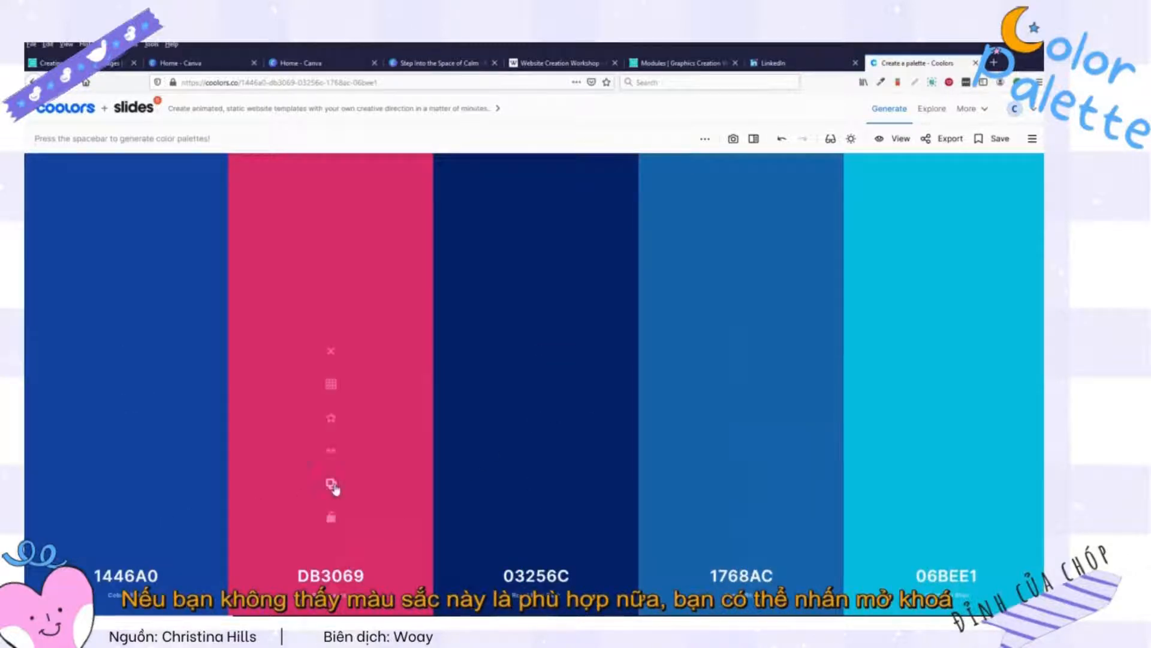
pyautogui.press('space')
pyautogui.press('space')
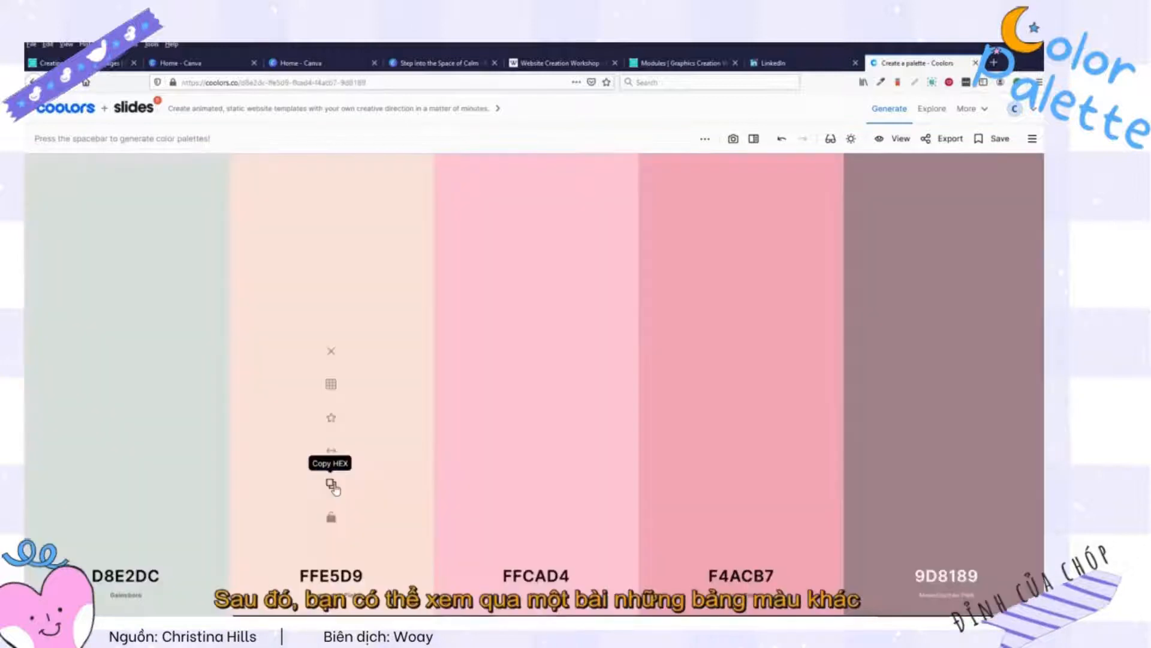
pyautogui.press('space')
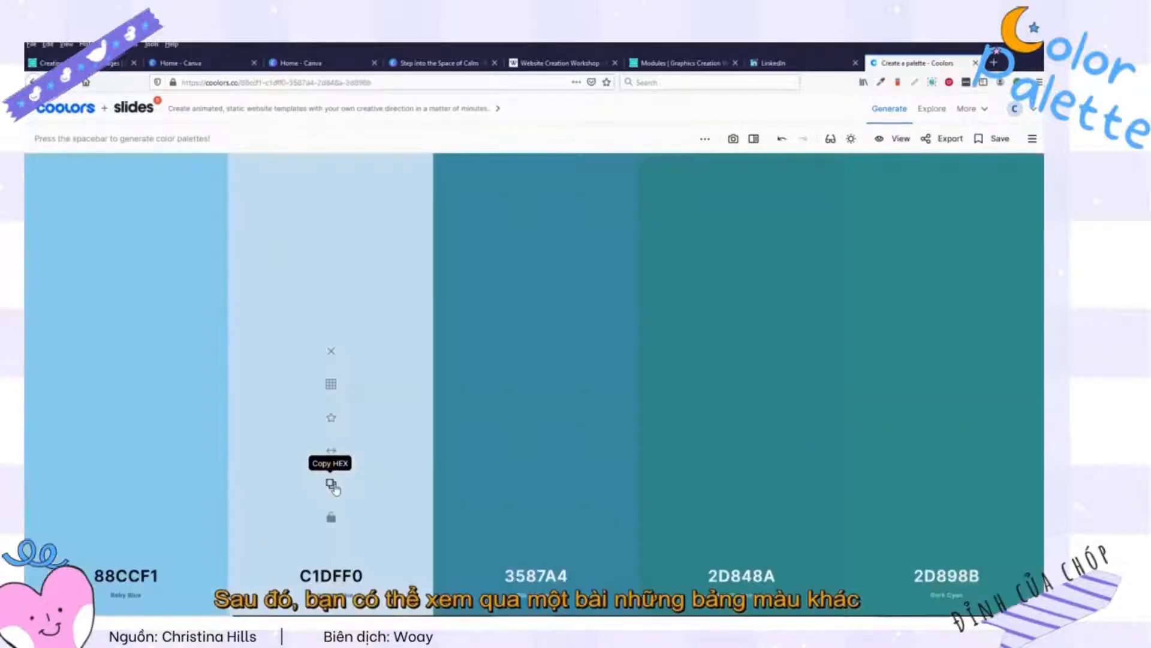
pyautogui.press('space')
pyautogui.press('space')
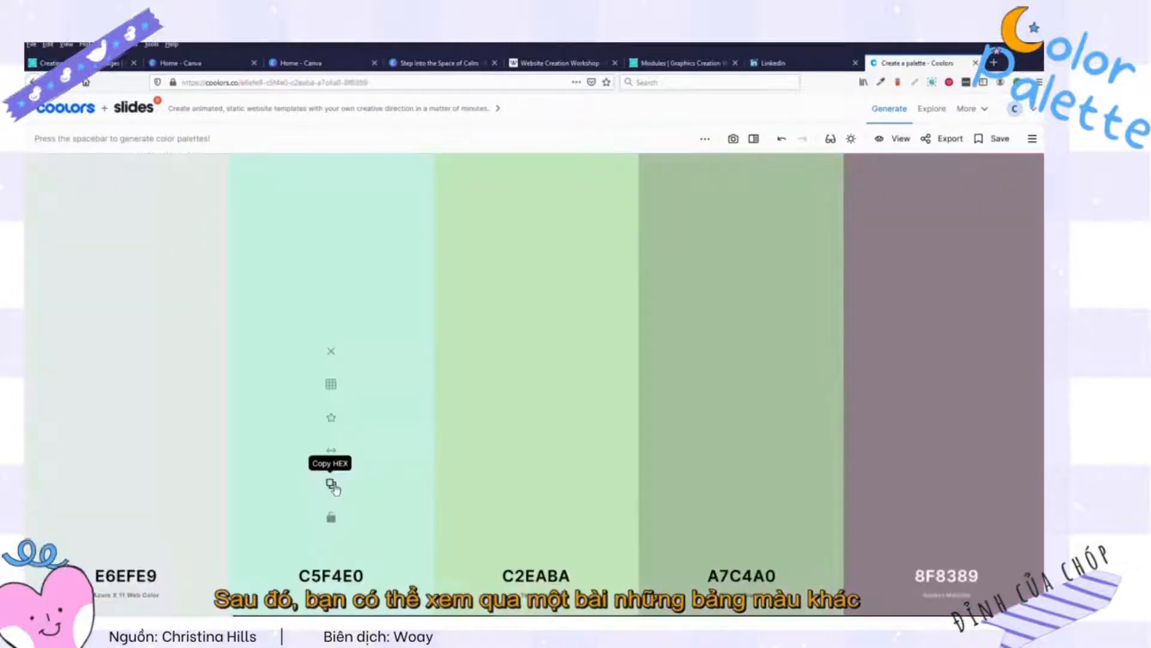
pyautogui.press('space')
pyautogui.press('space')
pyautogui.press('space')
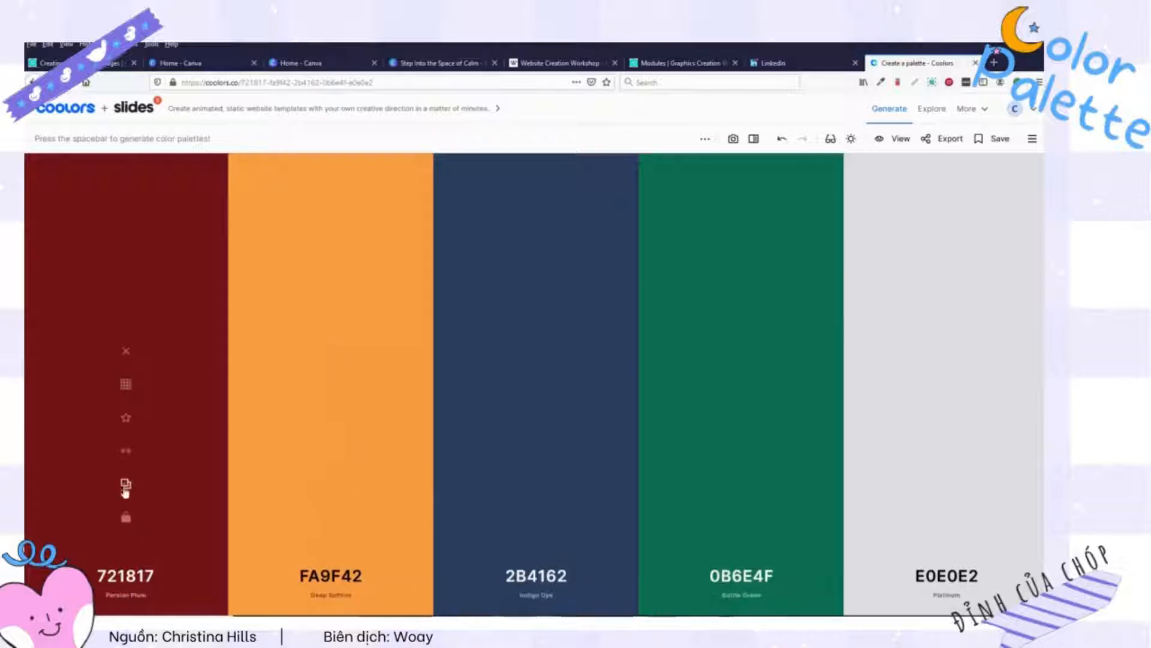
# Lock the dark red 721817, orange FA9F42, navy 2B4162 and green 0B6E4F in the palette.
pyautogui.click(126, 517)
pyautogui.click(331, 520)
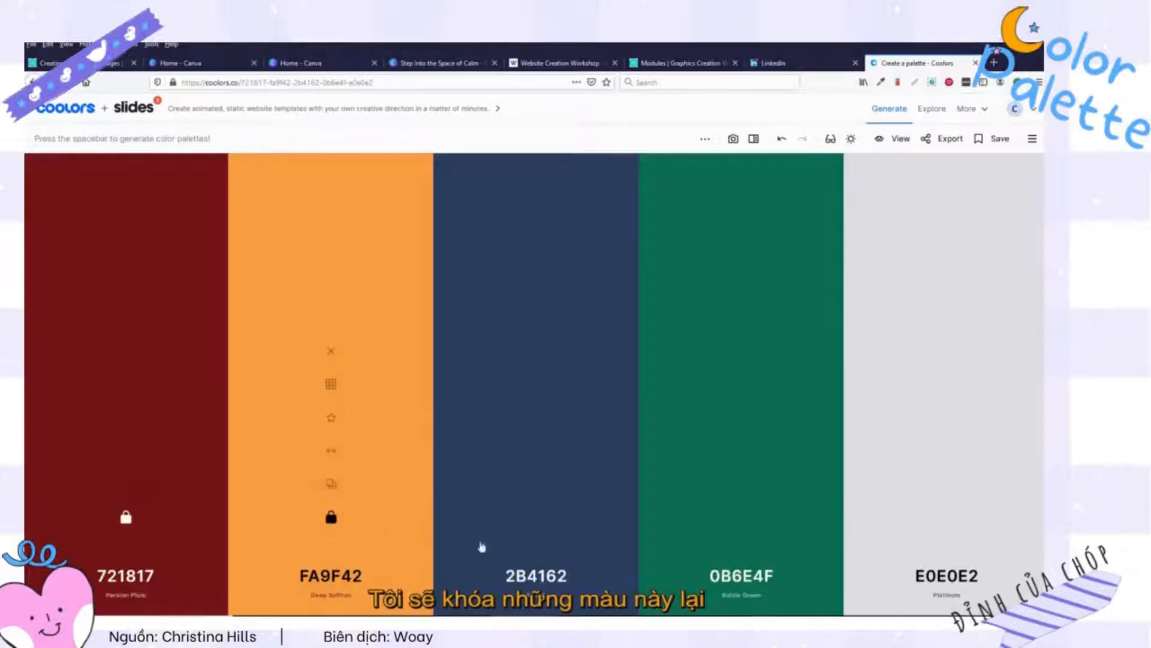
pyautogui.click(536, 519)
pyautogui.click(749, 523)
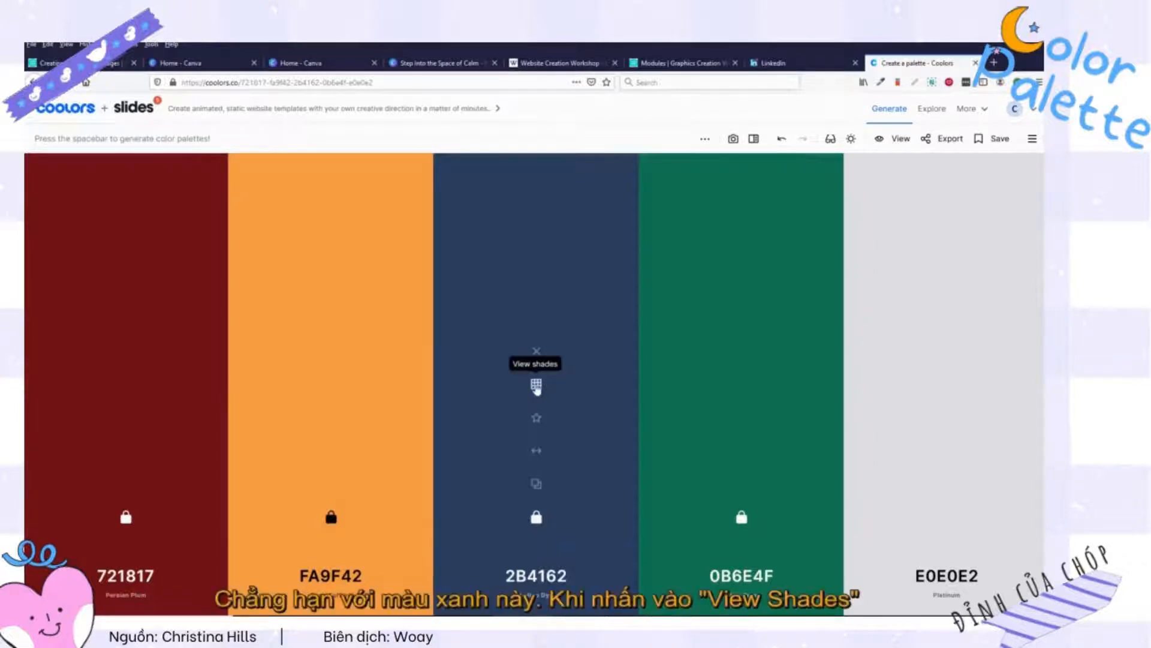
# Try the shades B8C8E0, 324B71, 192639 and C6D3E6 in turn for the locked blue colour.
pyautogui.click(537, 385)
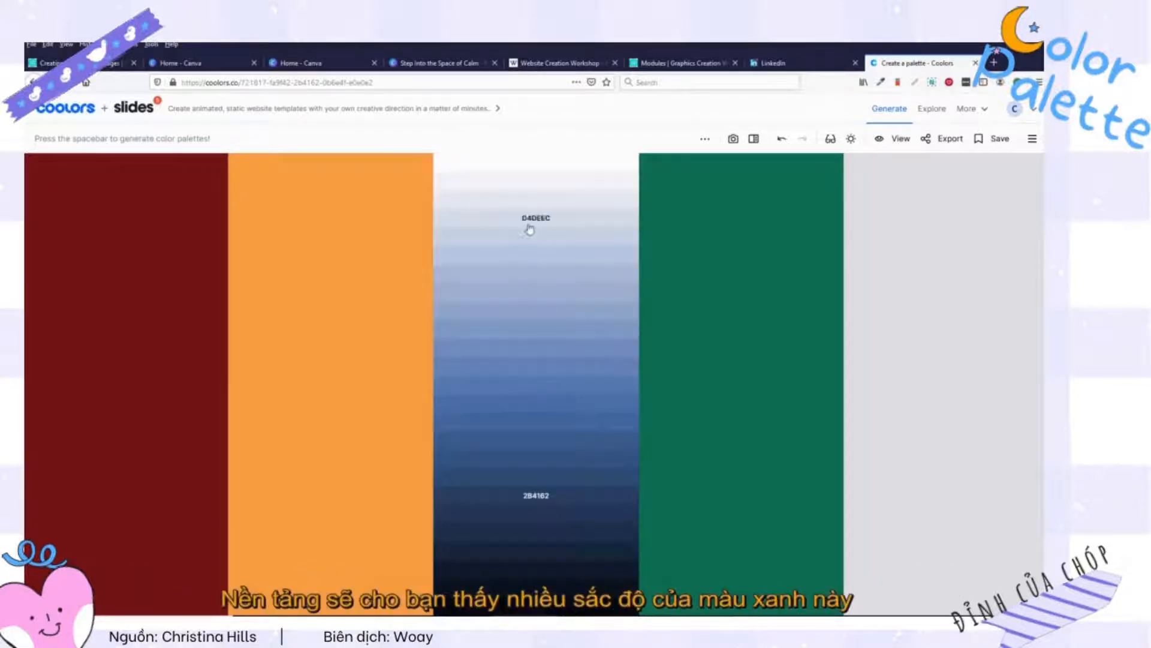
pyautogui.click(533, 268)
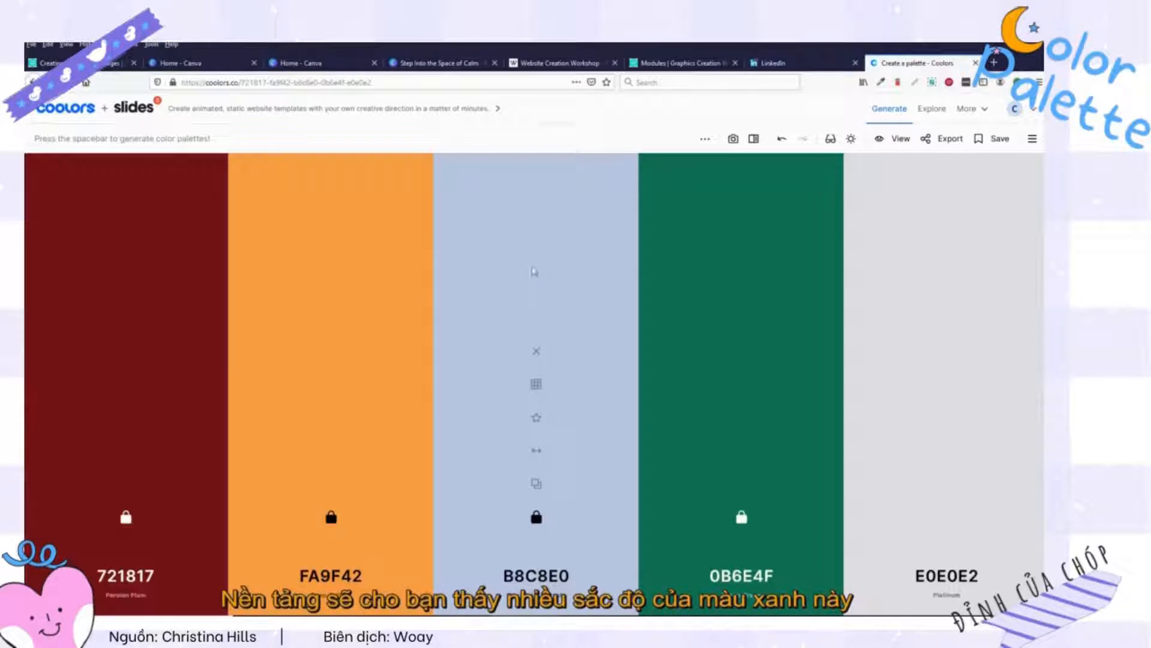
pyautogui.click(536, 384)
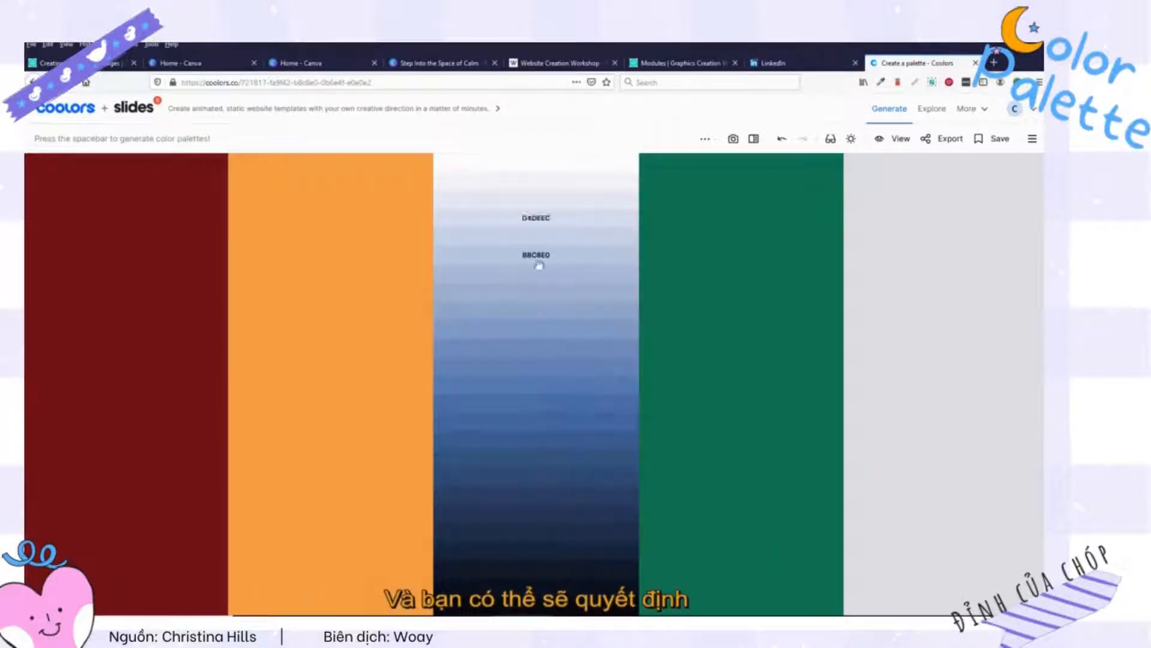
pyautogui.click(548, 481)
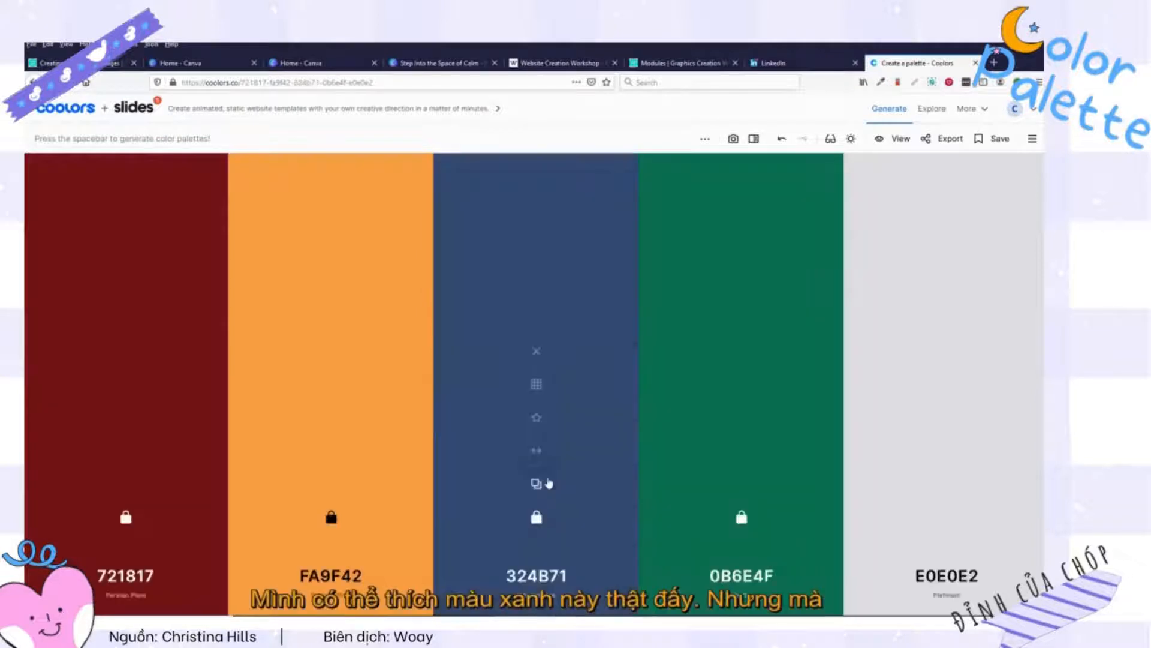
pyautogui.click(541, 385)
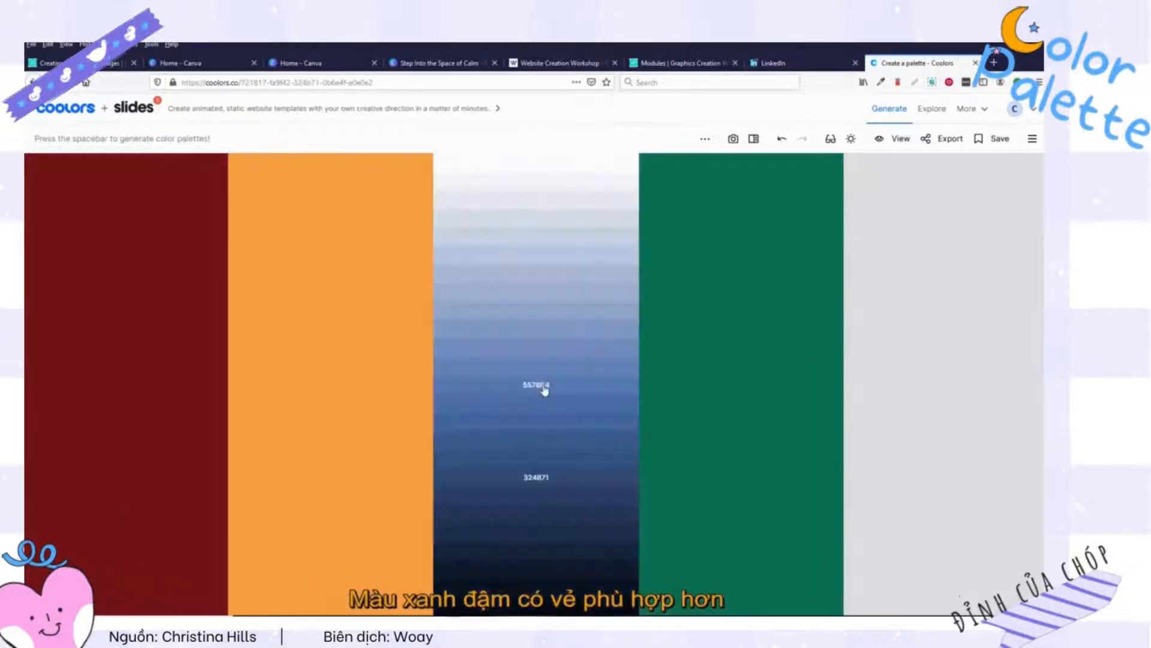
pyautogui.click(519, 565)
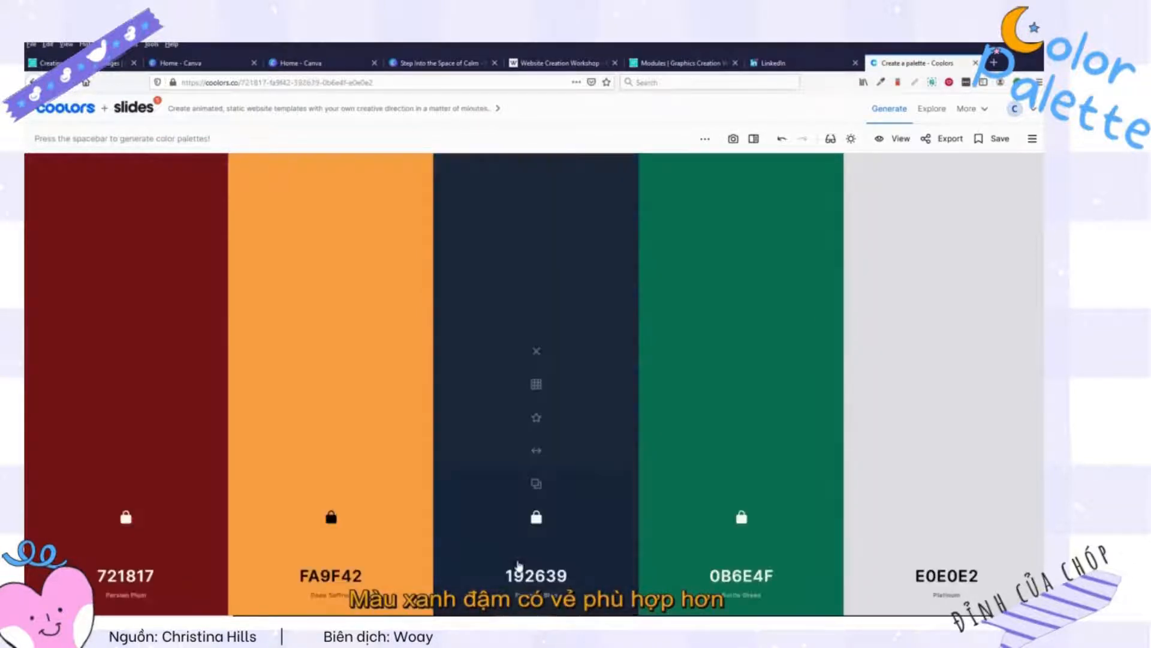
pyautogui.click(536, 386)
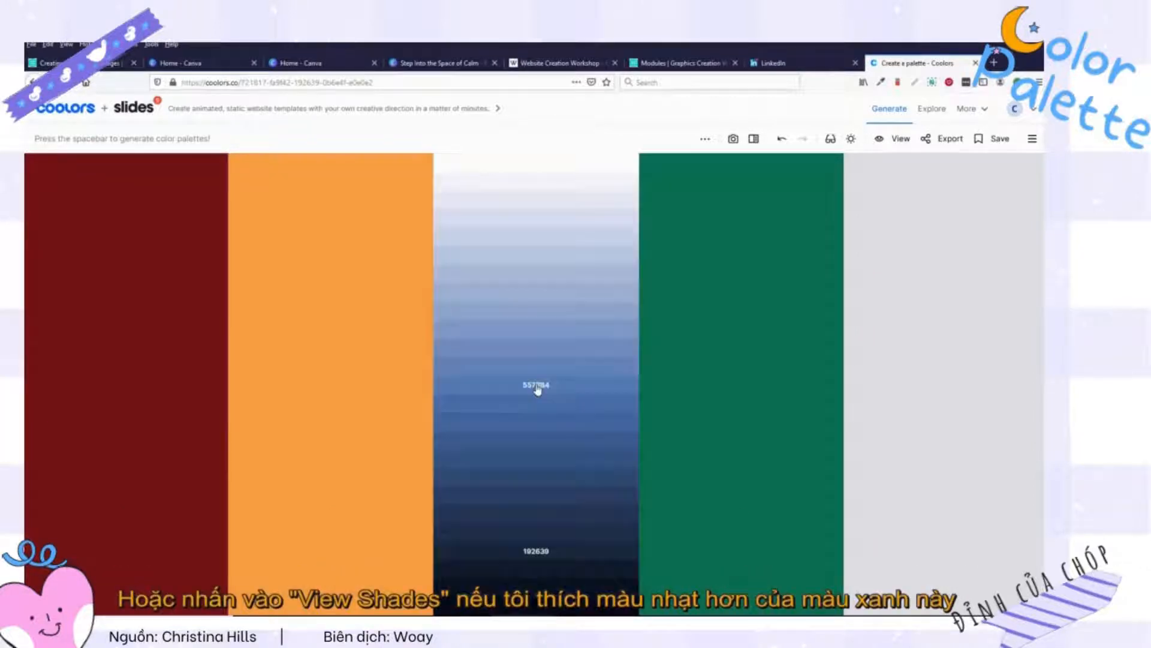
pyautogui.click(524, 243)
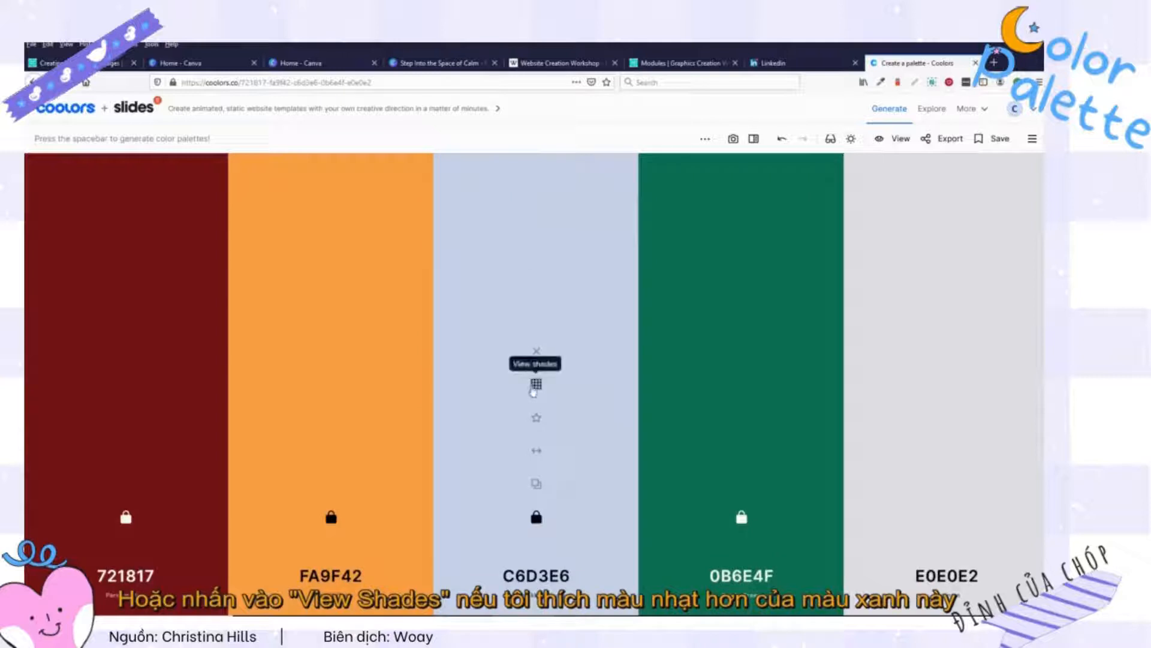
# Change the blue colour's shade to 557BB4 and settle on the slightly darker 4B71AA.
pyautogui.click(536, 385)
pyautogui.click(536, 389)
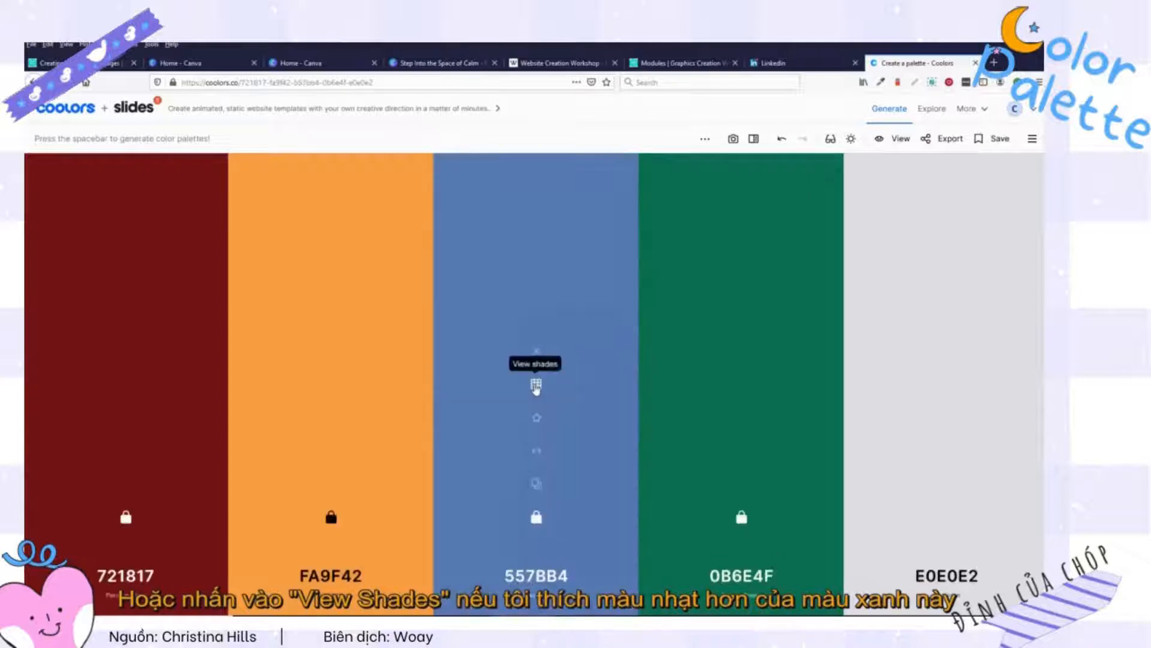
pyautogui.click(536, 387)
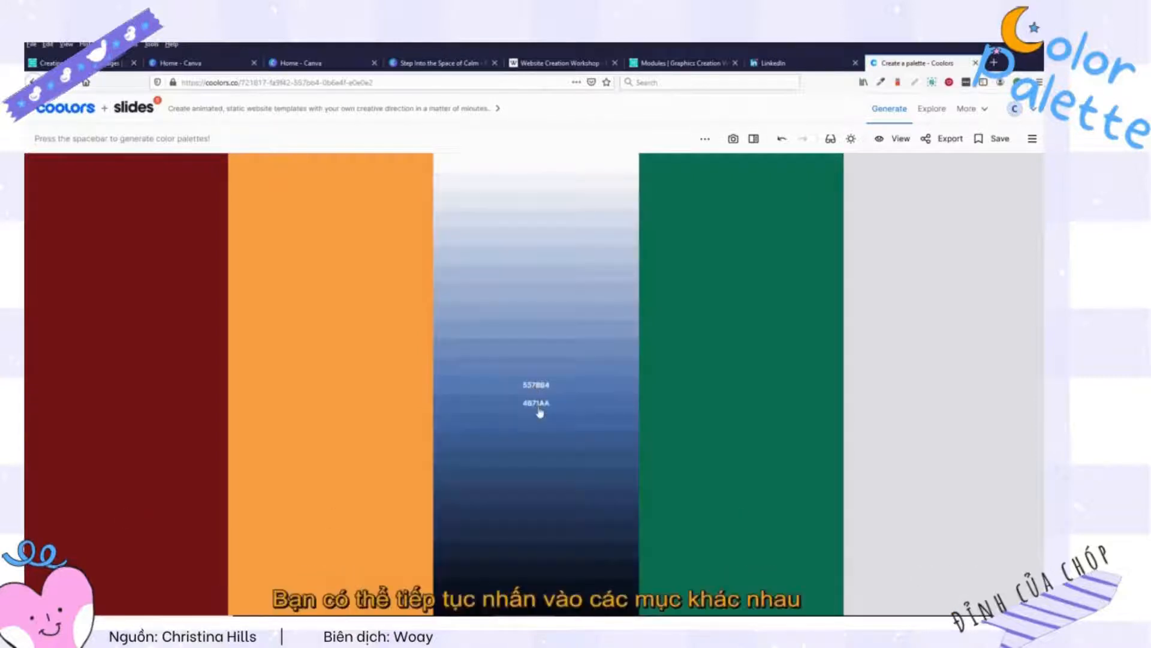
pyautogui.click(538, 409)
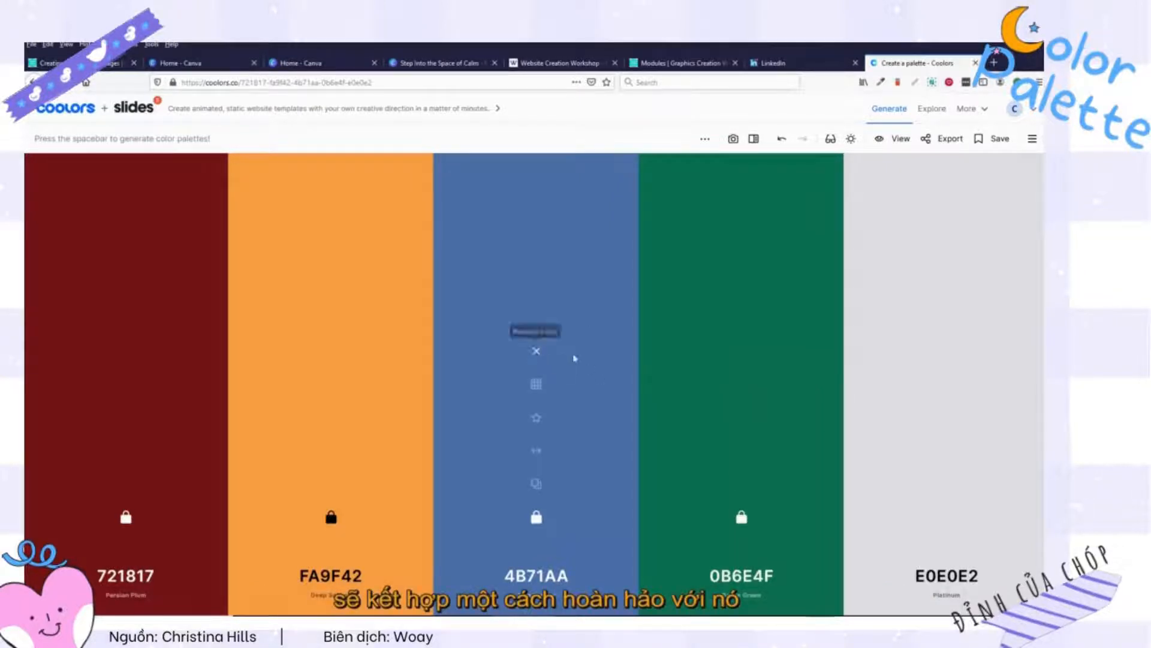
# Save the palette under the name website1colortest.
pyautogui.click(993, 139)
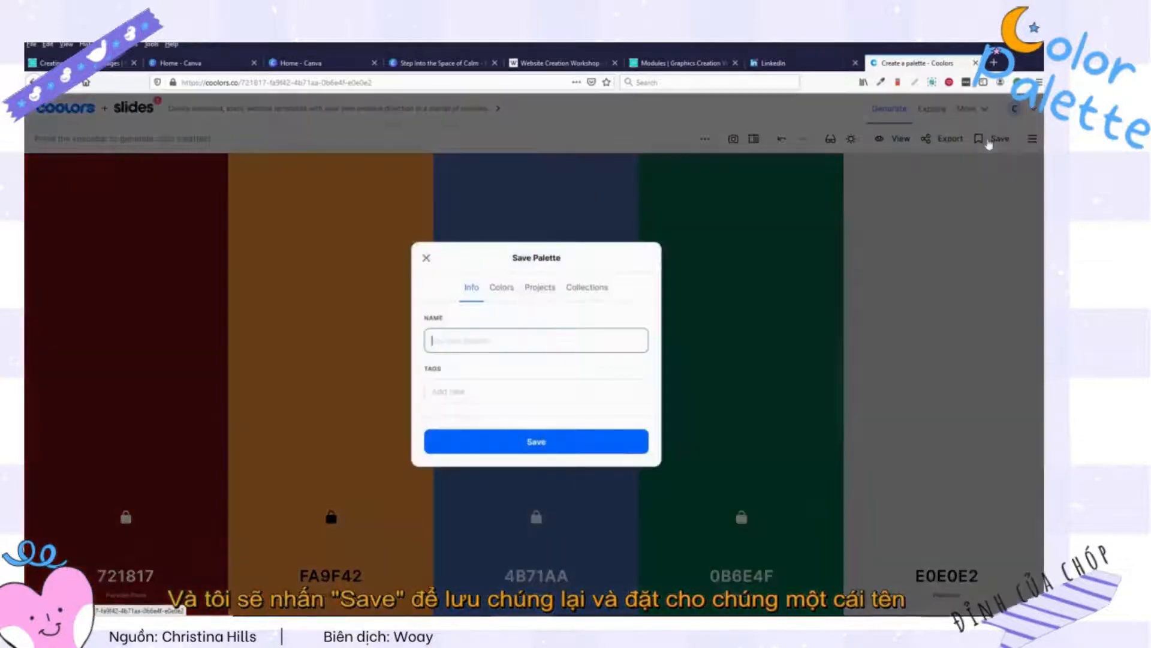
pyautogui.click(569, 342)
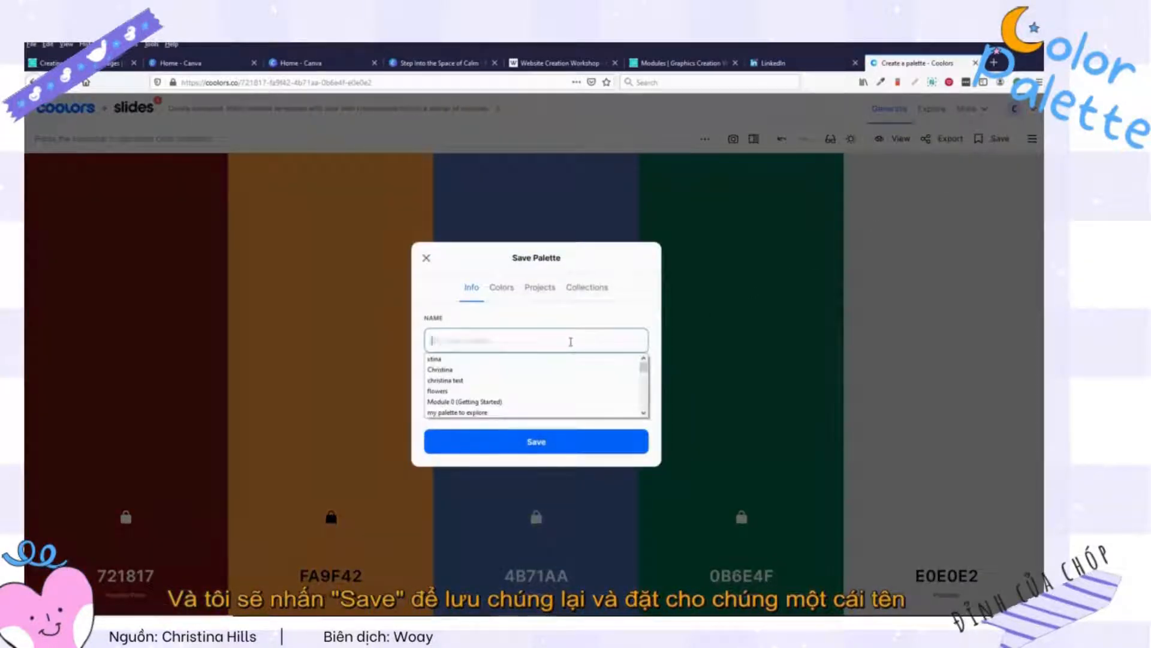
pyautogui.write('w')
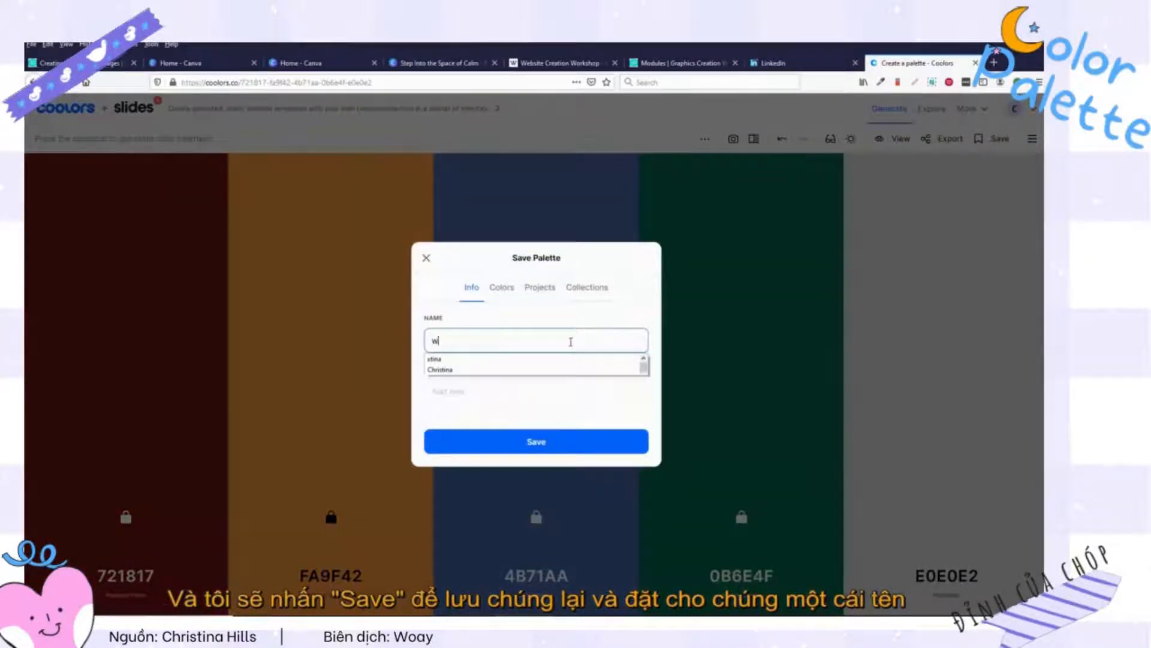
pyautogui.write('ebsite1')
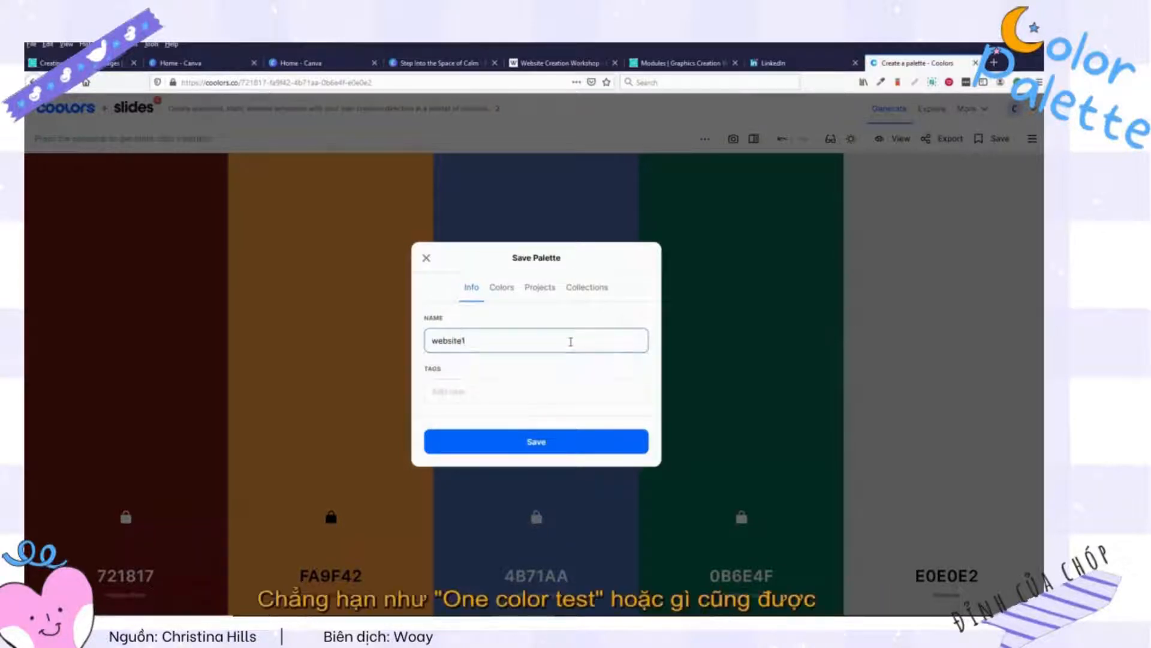
pyautogui.write('colortest')
pyautogui.click(576, 441)
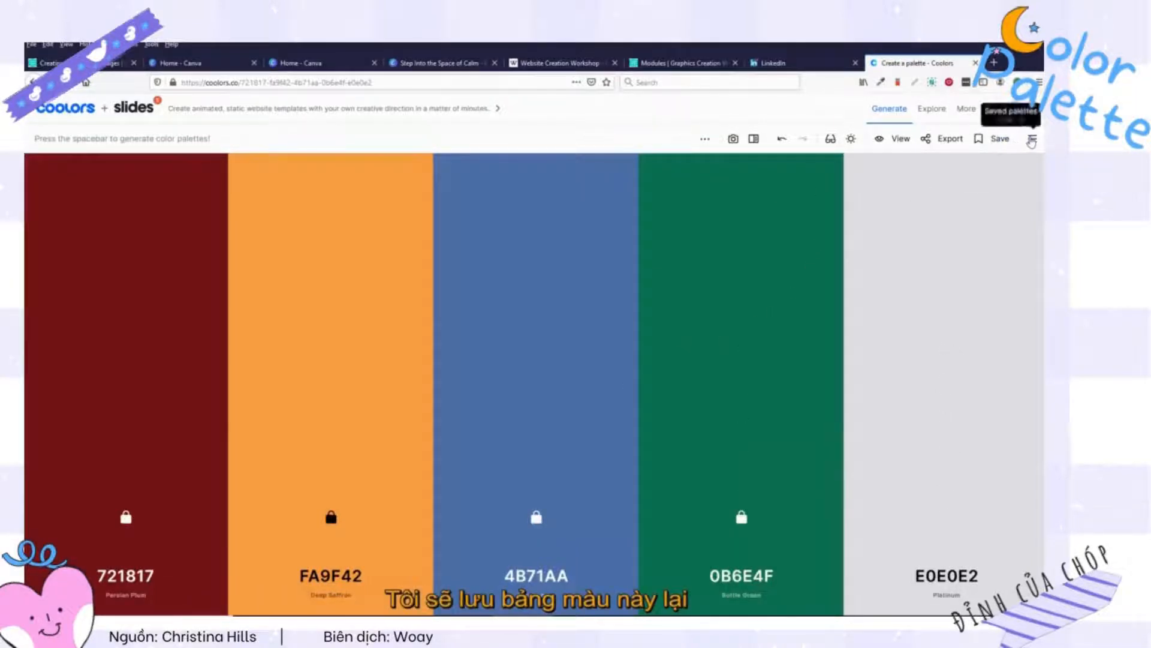
# Check the library of saved palettes and close it again.
pyautogui.click(1032, 139)
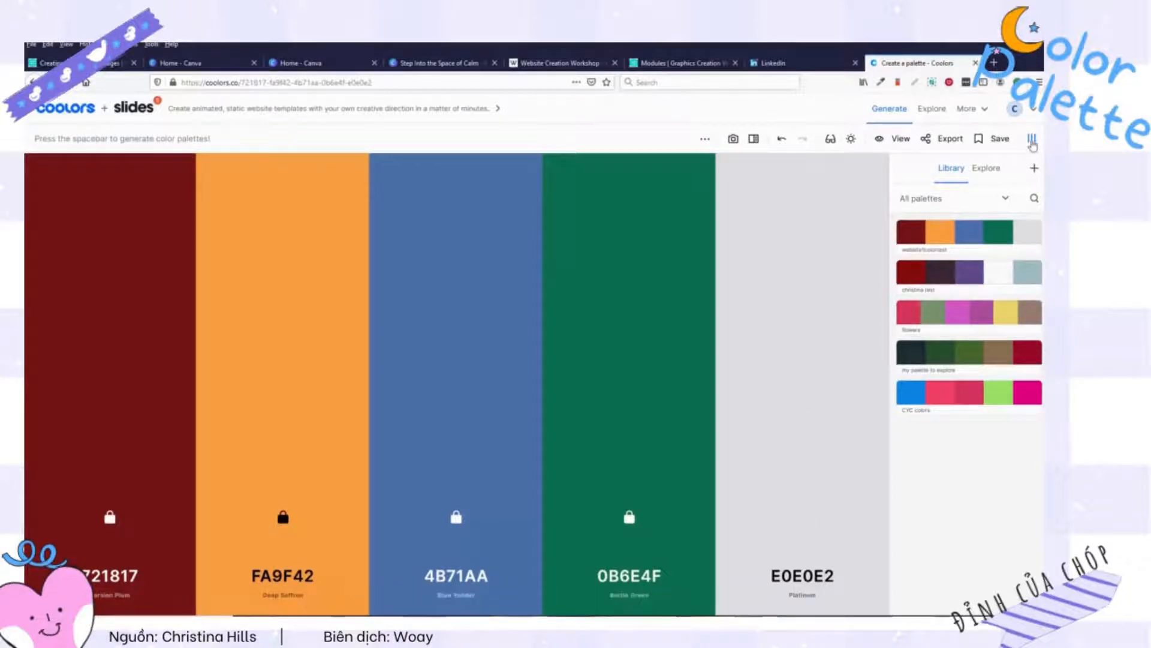
pyautogui.click(1032, 140)
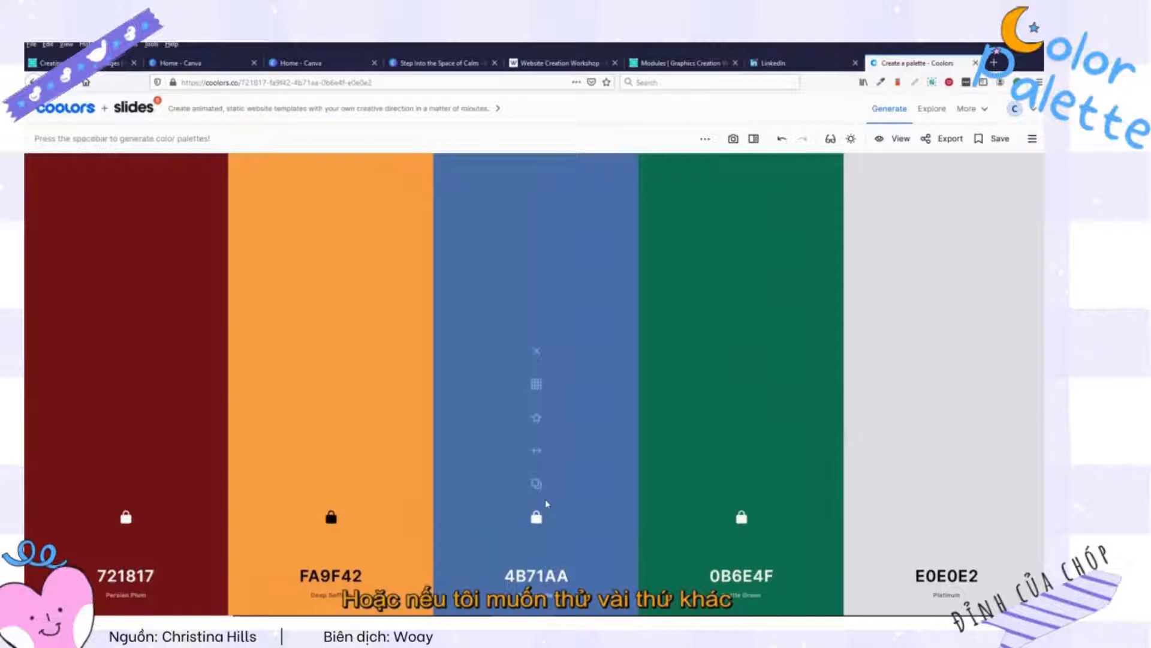
# Unlock the green 0B6E4F and keep generating new colours for the two unlocked columns, stopping at F0E2E7 and B20D30.
pyautogui.click(745, 514)
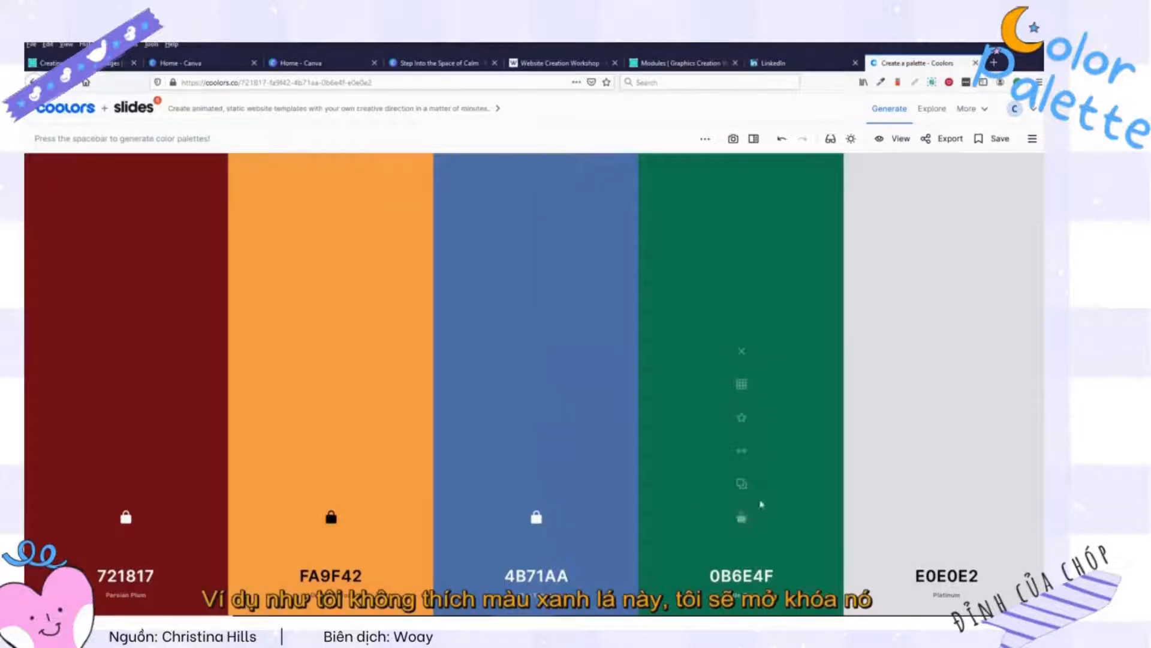
pyautogui.press('space')
pyautogui.press('space')
pyautogui.press('space')
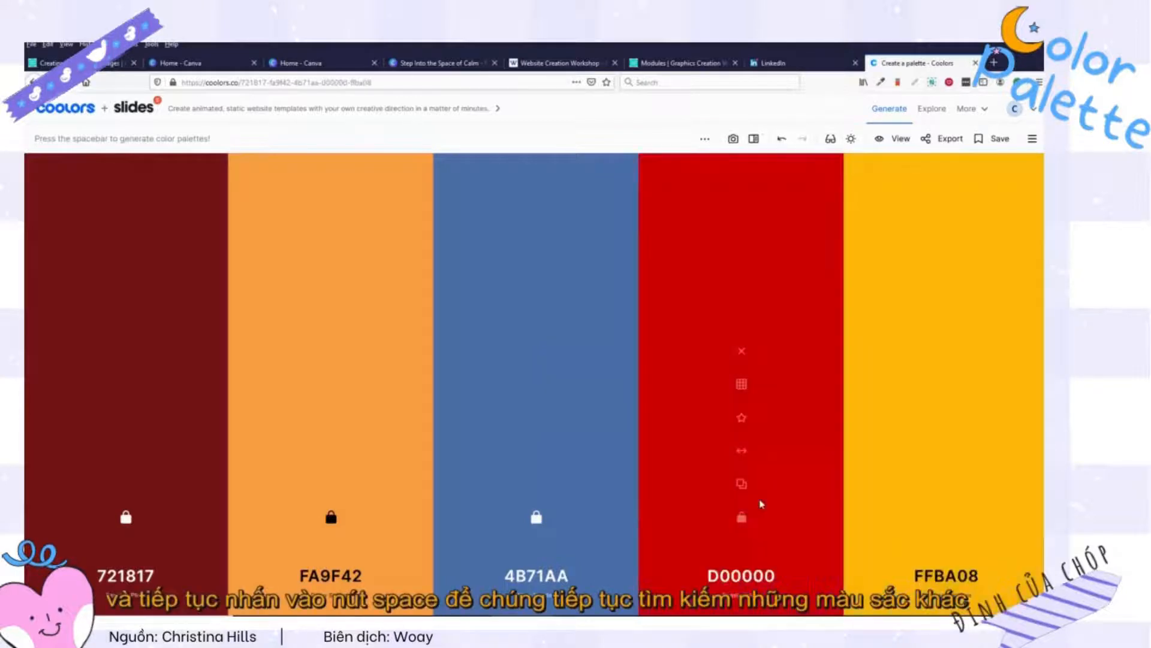
pyautogui.press('space')
pyautogui.press('space')
pyautogui.press('space')
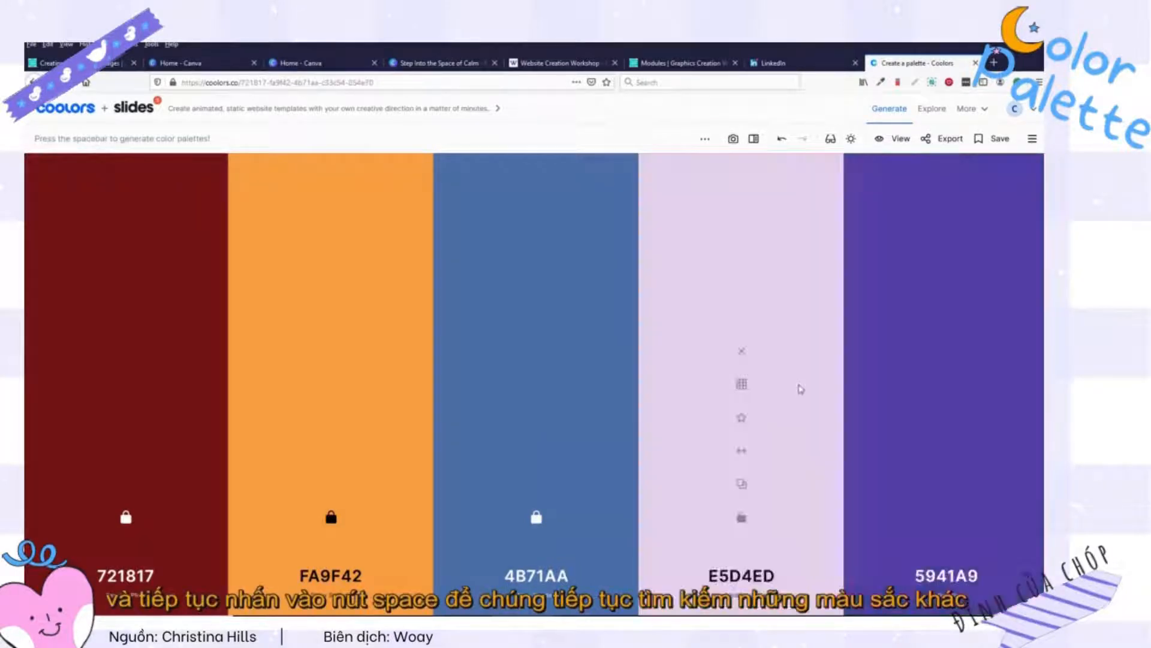
pyautogui.press('space')
pyautogui.press('space')
pyautogui.press('space')
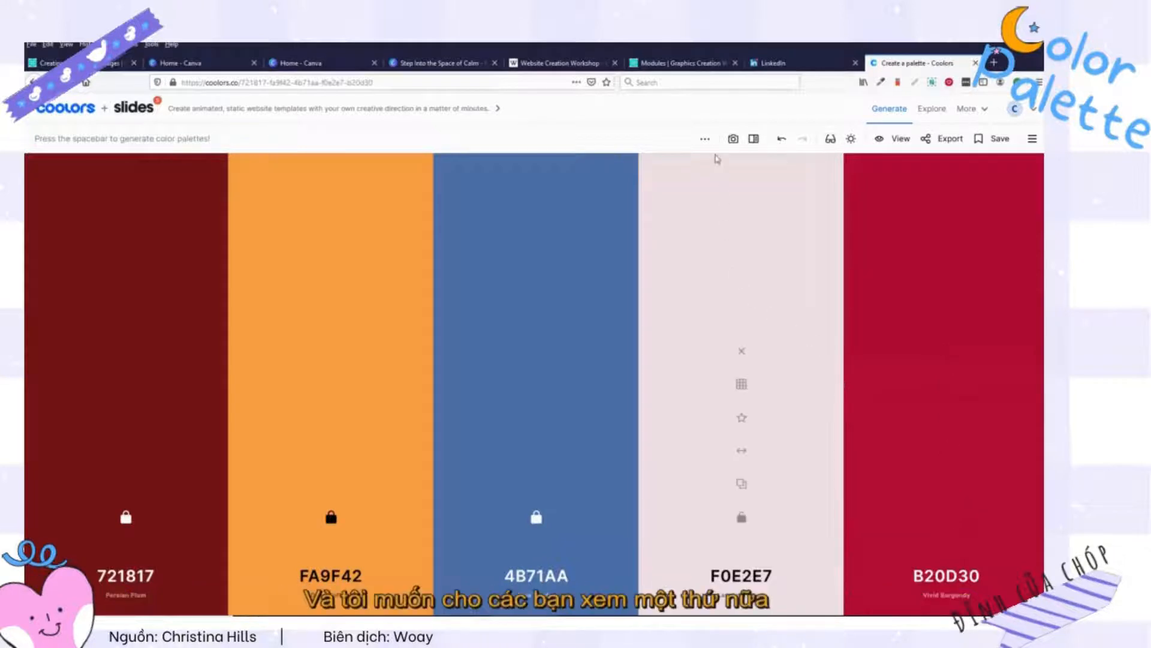
# Start creating a palette from an image and choose the underwater stingray photo from the searchable image gallery.
pyautogui.click(732, 139)
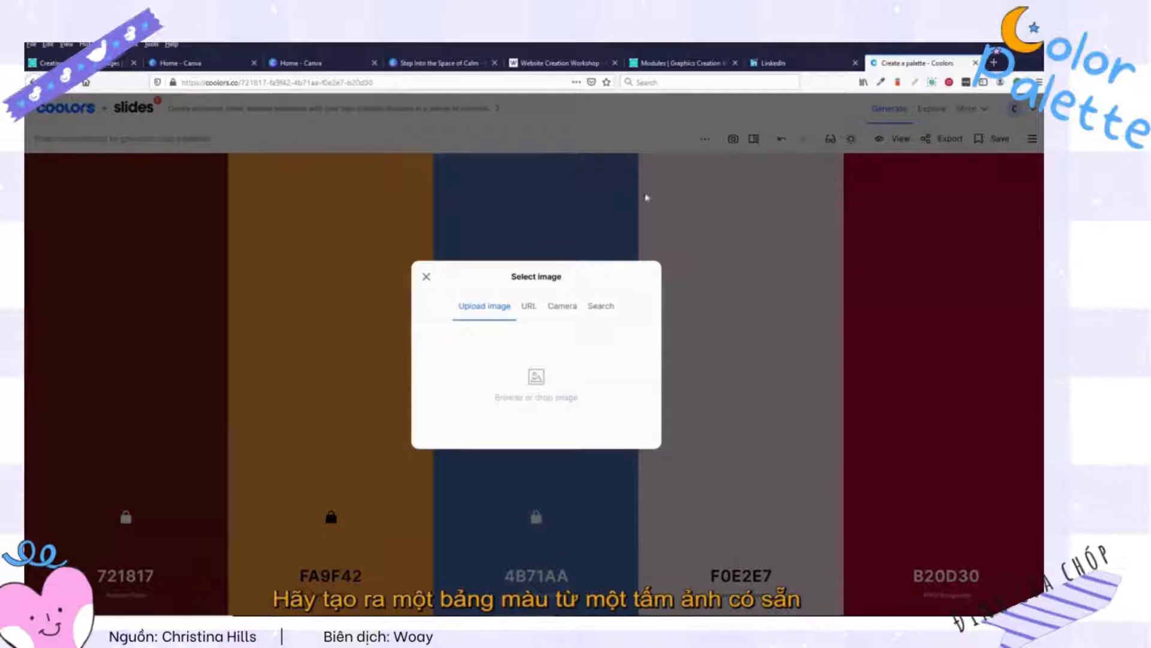
pyautogui.click(426, 277)
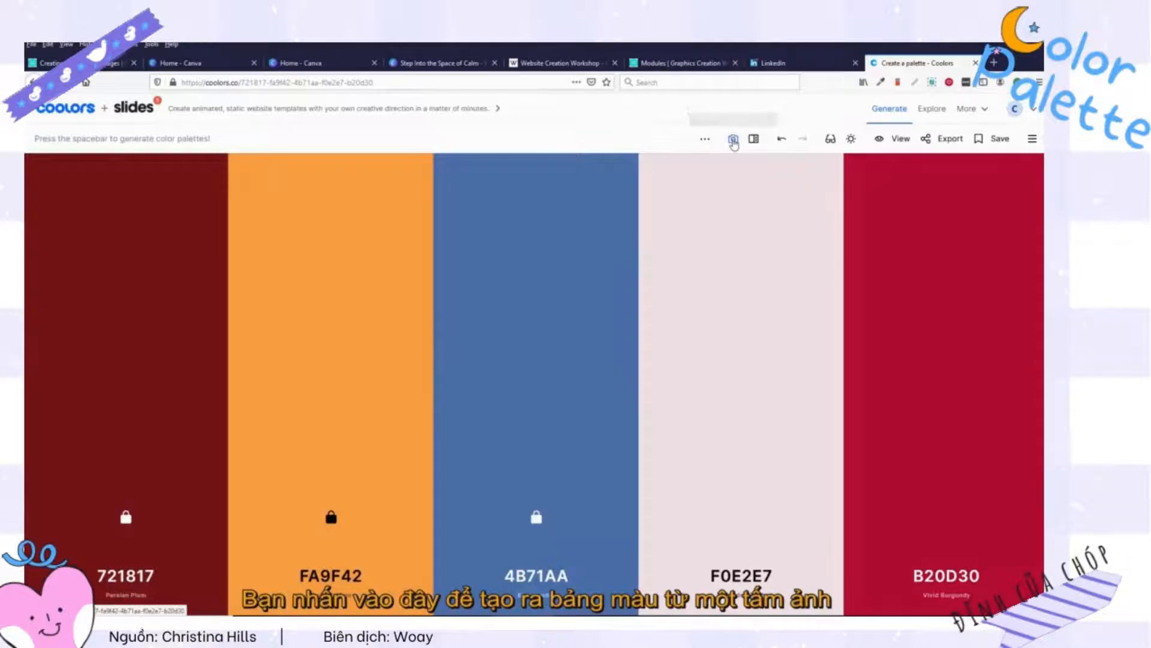
pyautogui.click(733, 140)
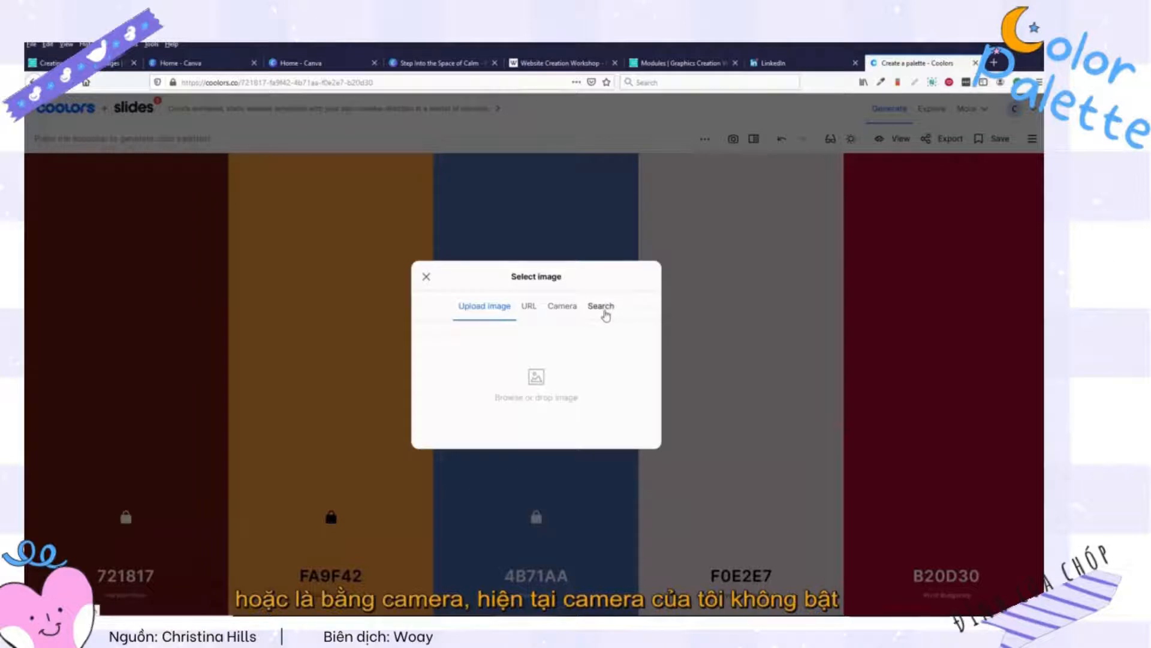
pyautogui.click(602, 306)
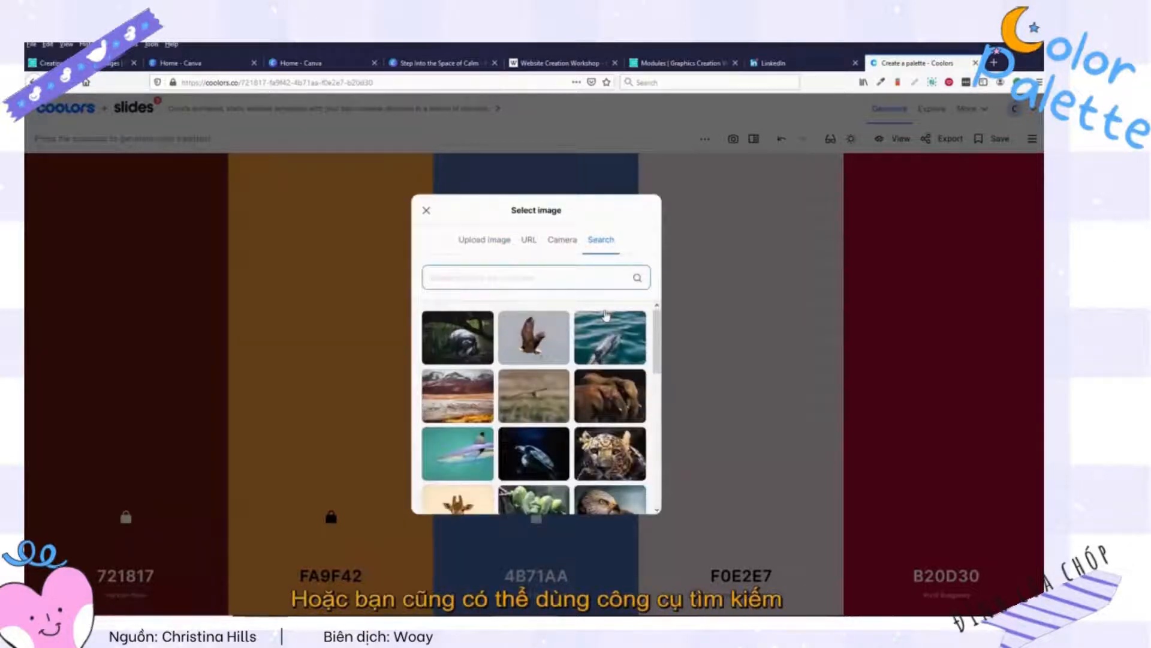
pyautogui.scroll(-2, 606, 316)
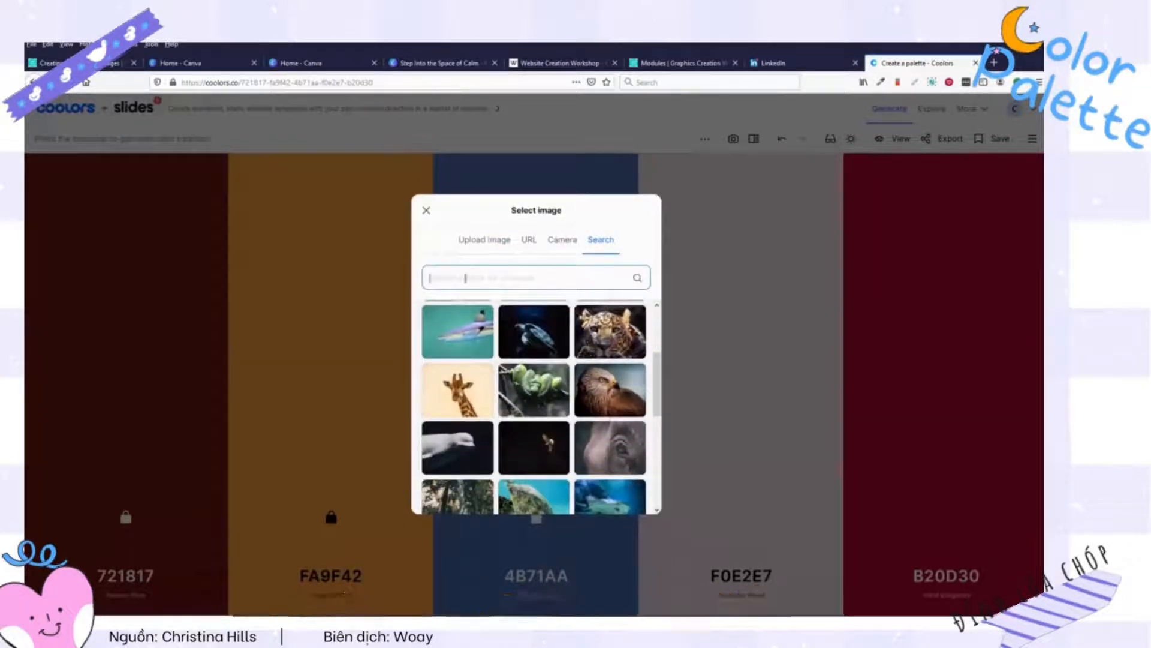
pyautogui.scroll(-3, 568, 356)
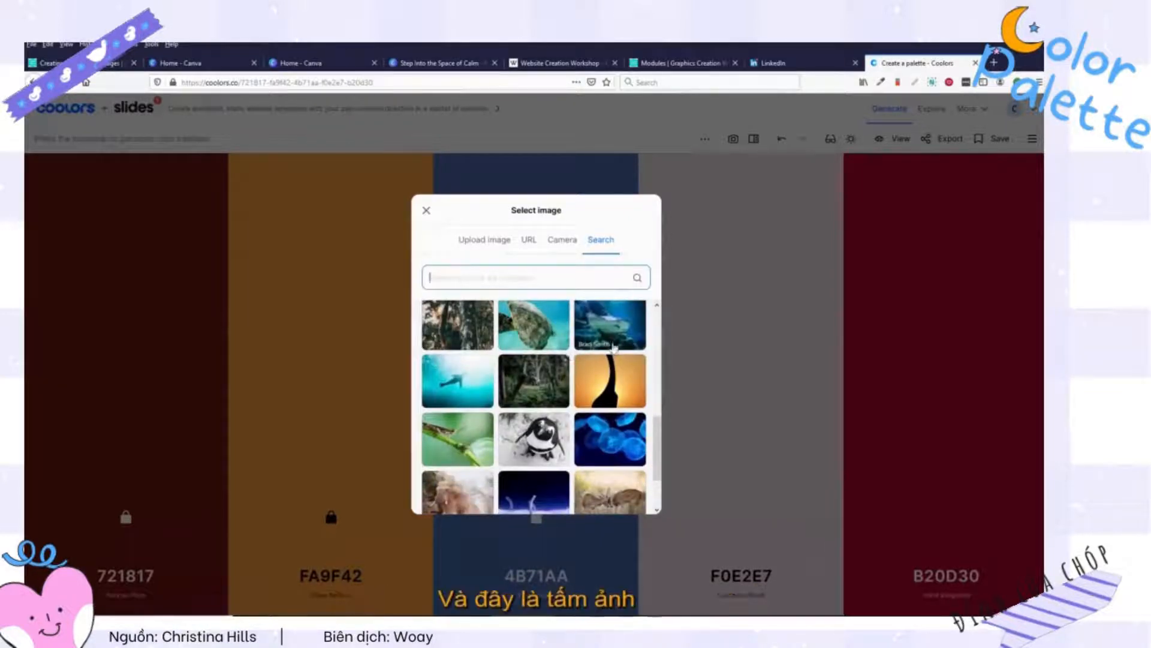
pyautogui.click(617, 333)
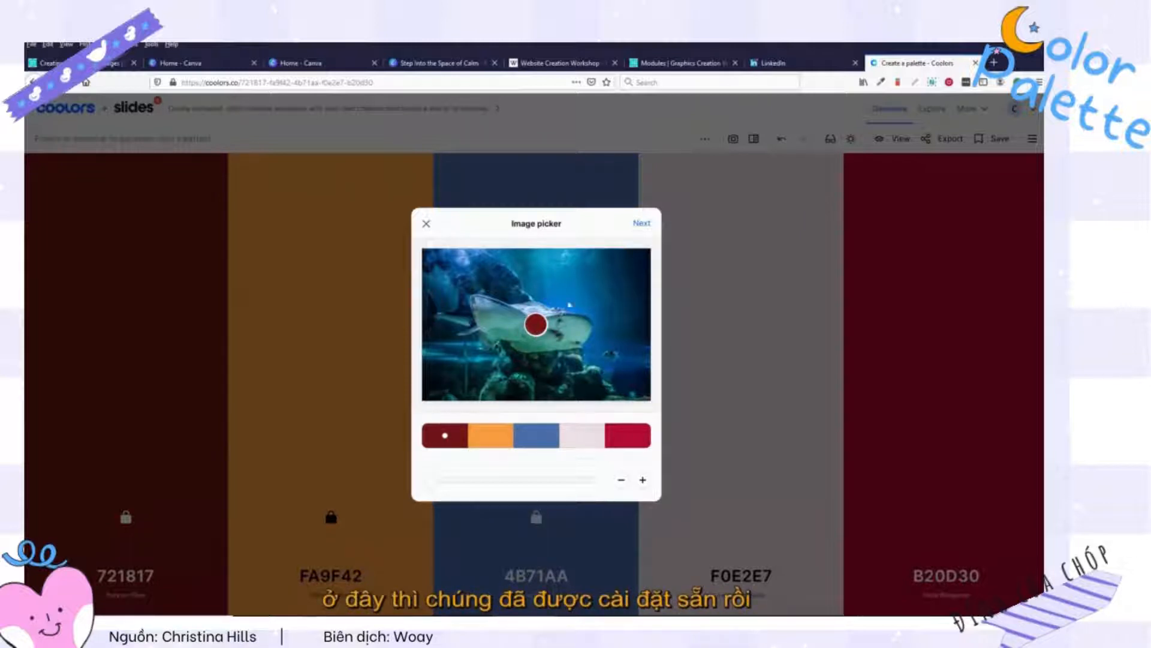
# Replace all five palette colours with ones sampled from the stingray photo: 006B9F, 6DB5B1, 001218, 02739B and 01391F.
pyautogui.click(580, 279)
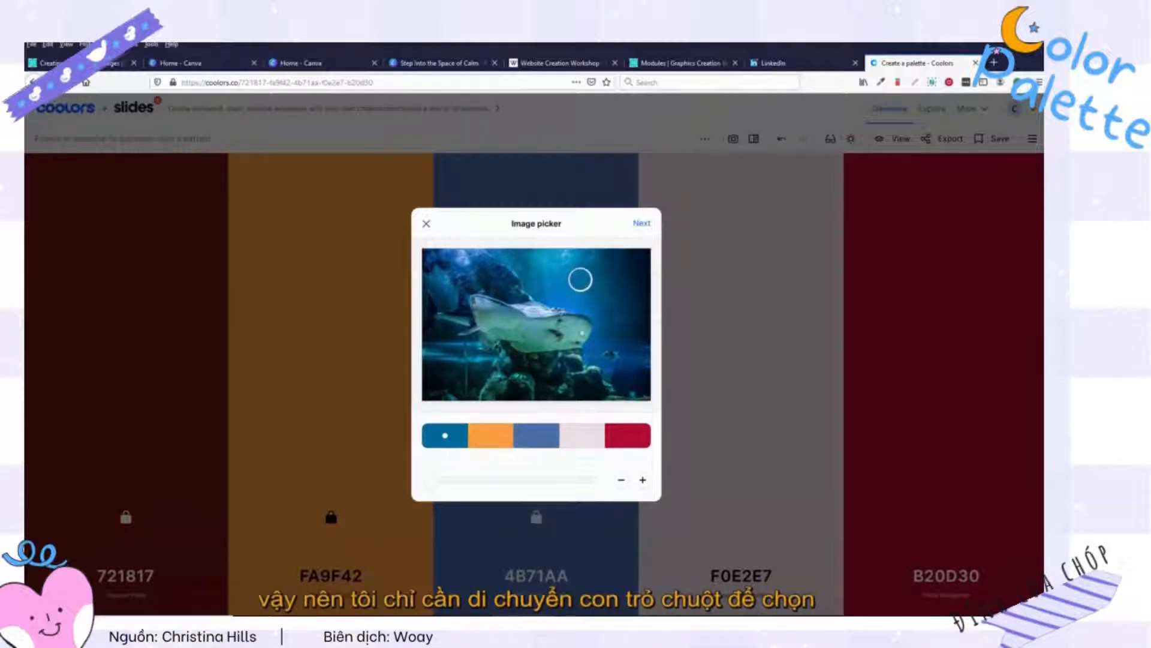
pyautogui.click(491, 435)
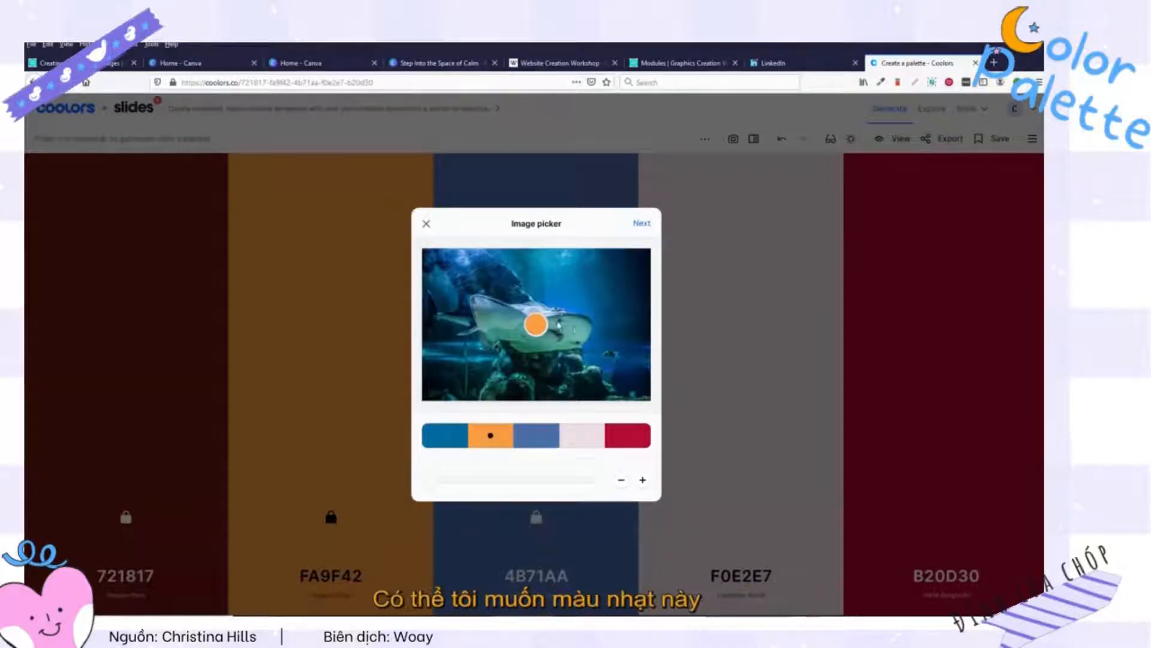
pyautogui.click(573, 332)
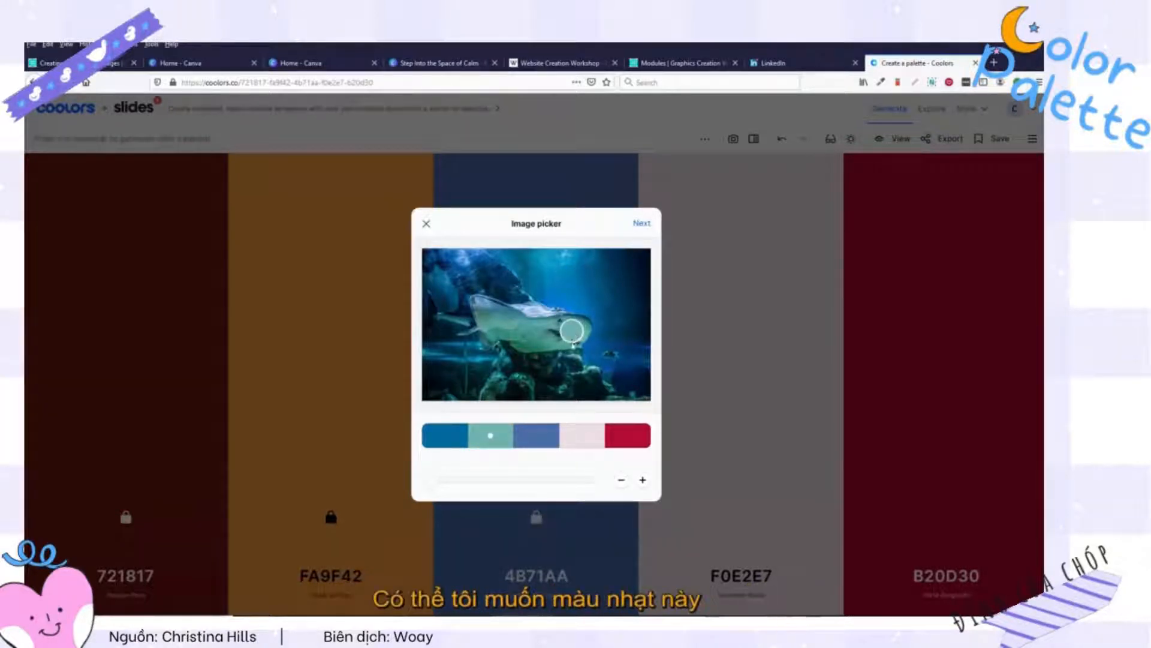
pyautogui.click(539, 433)
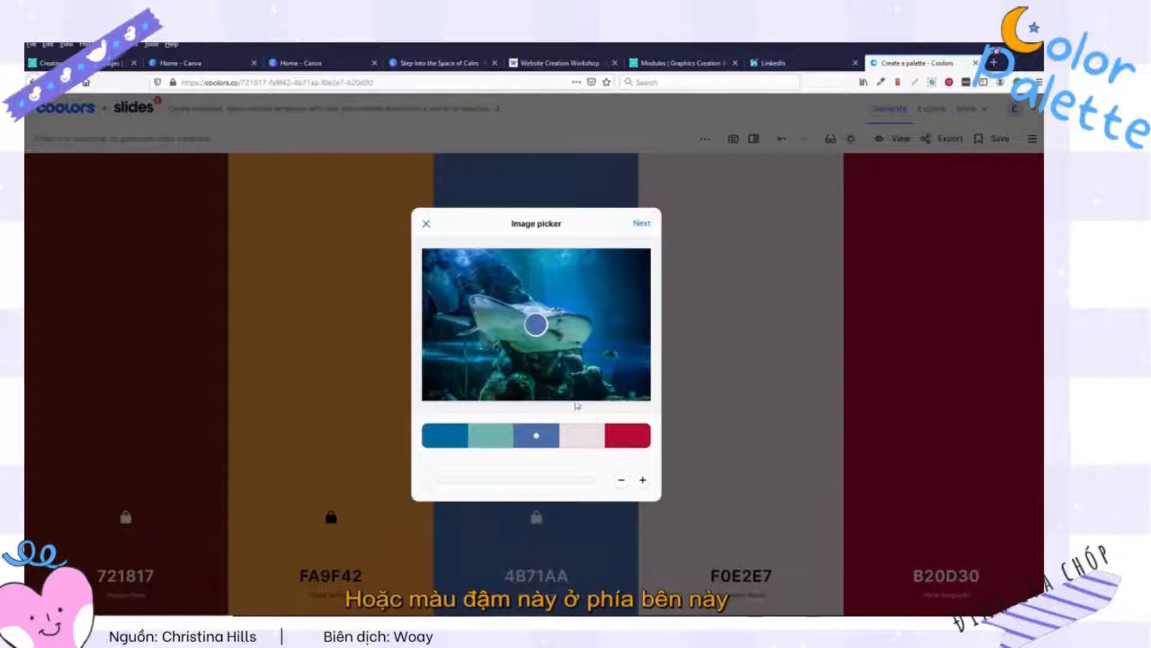
pyautogui.click(592, 394)
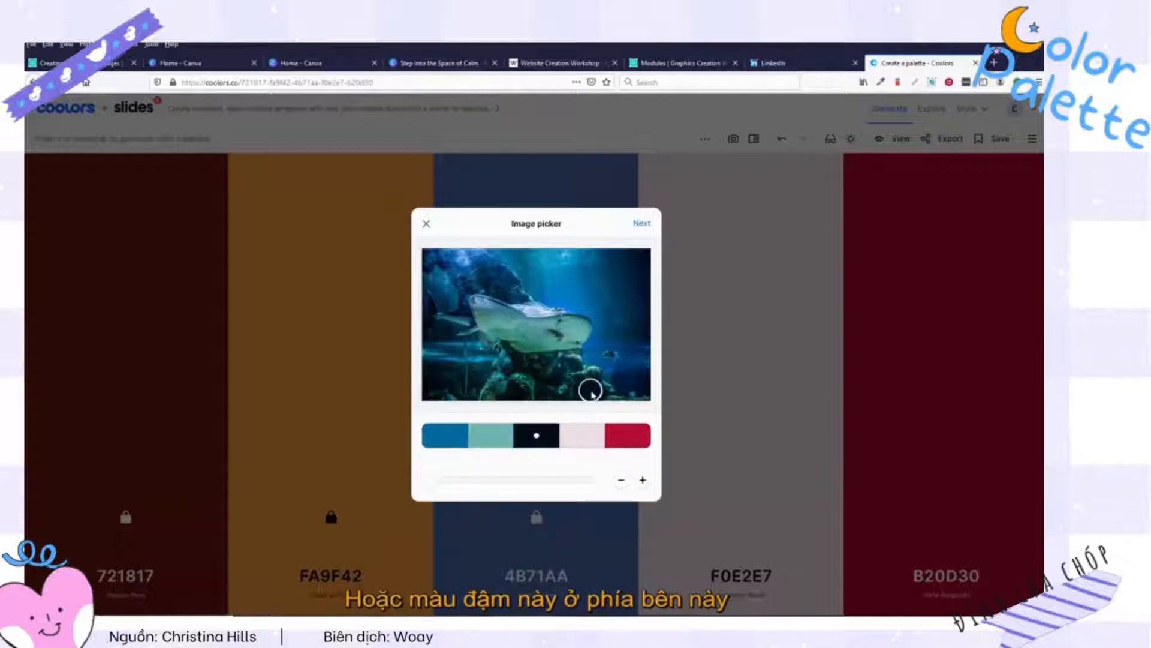
pyautogui.click(582, 436)
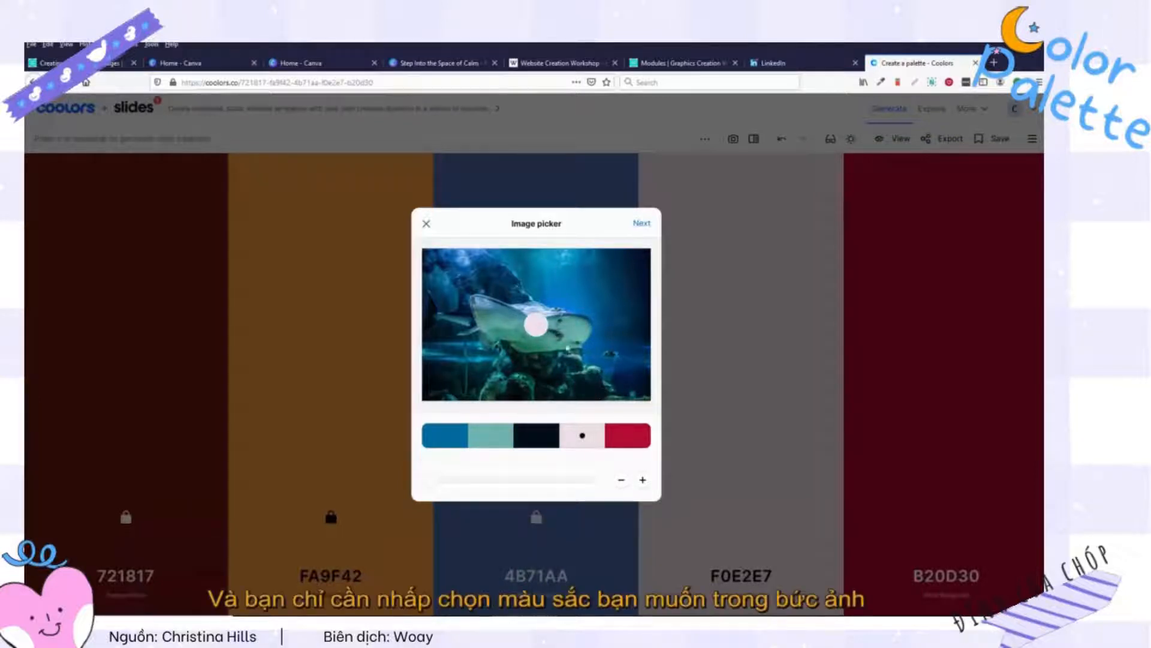
pyautogui.click(519, 270)
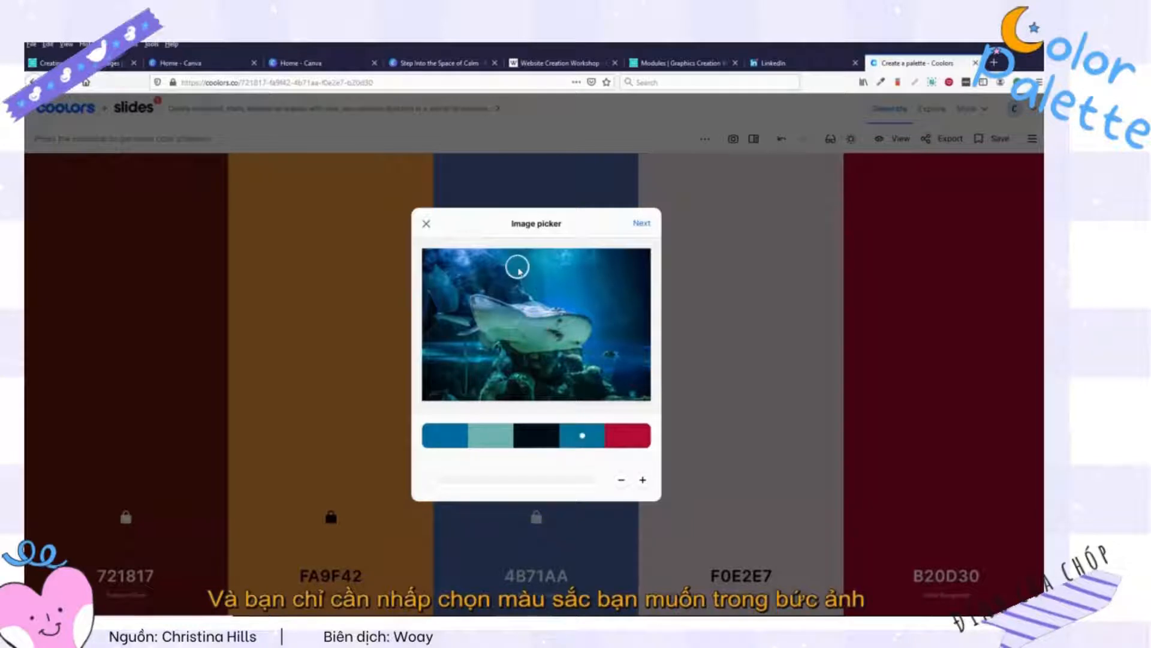
pyautogui.click(632, 436)
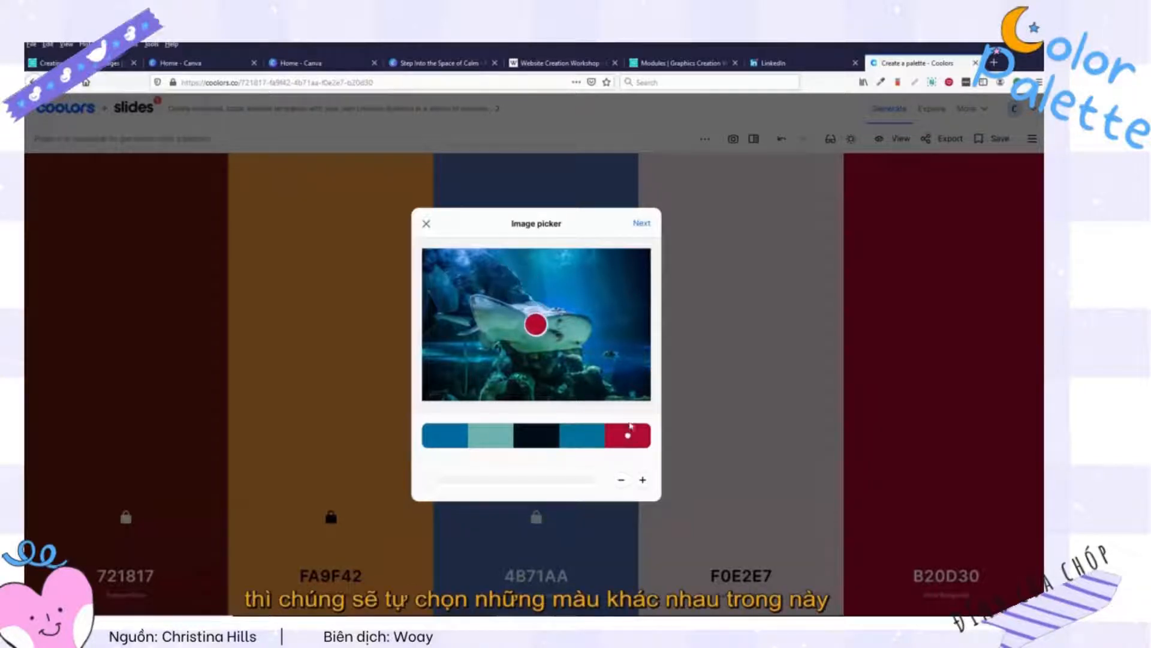
pyautogui.click(614, 396)
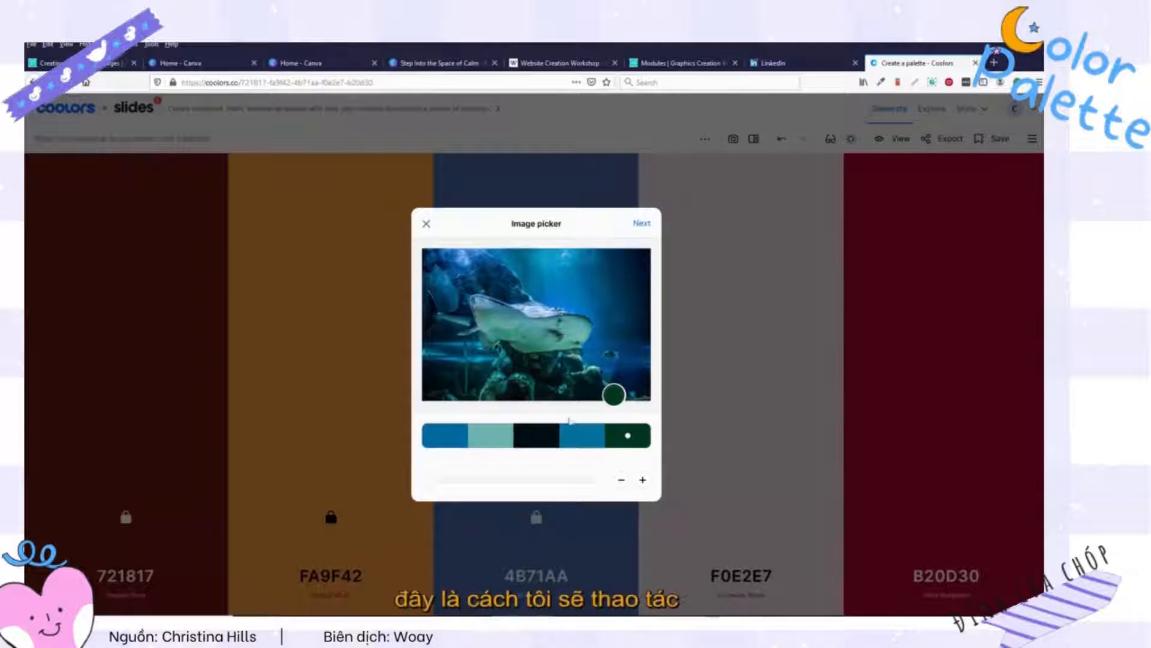
# View the sampled palette's colour codes and save the palette under the name underthesea.
pyautogui.click(641, 224)
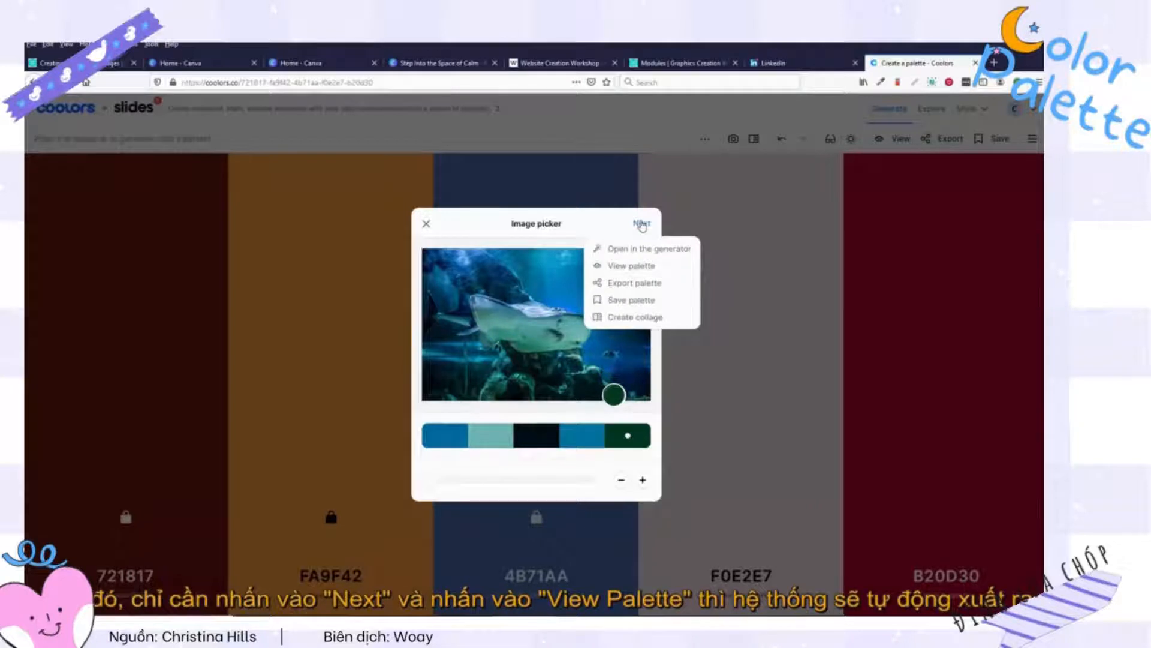
pyautogui.click(637, 268)
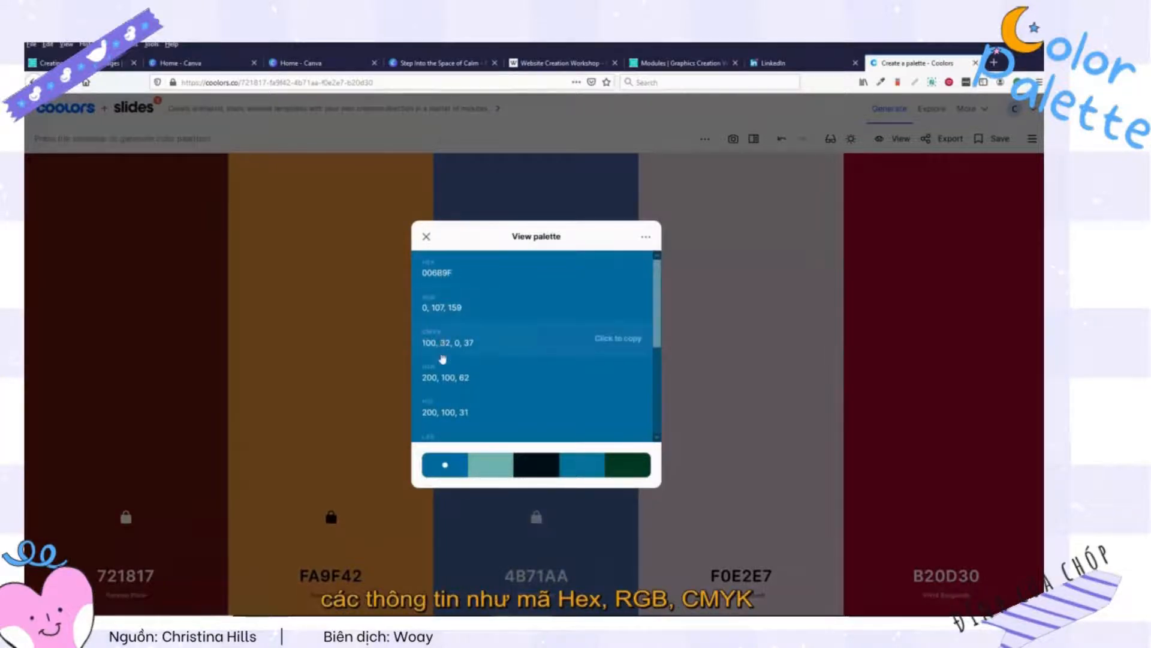
pyautogui.scroll(-3, 448, 400)
pyautogui.scroll(5, 447, 401)
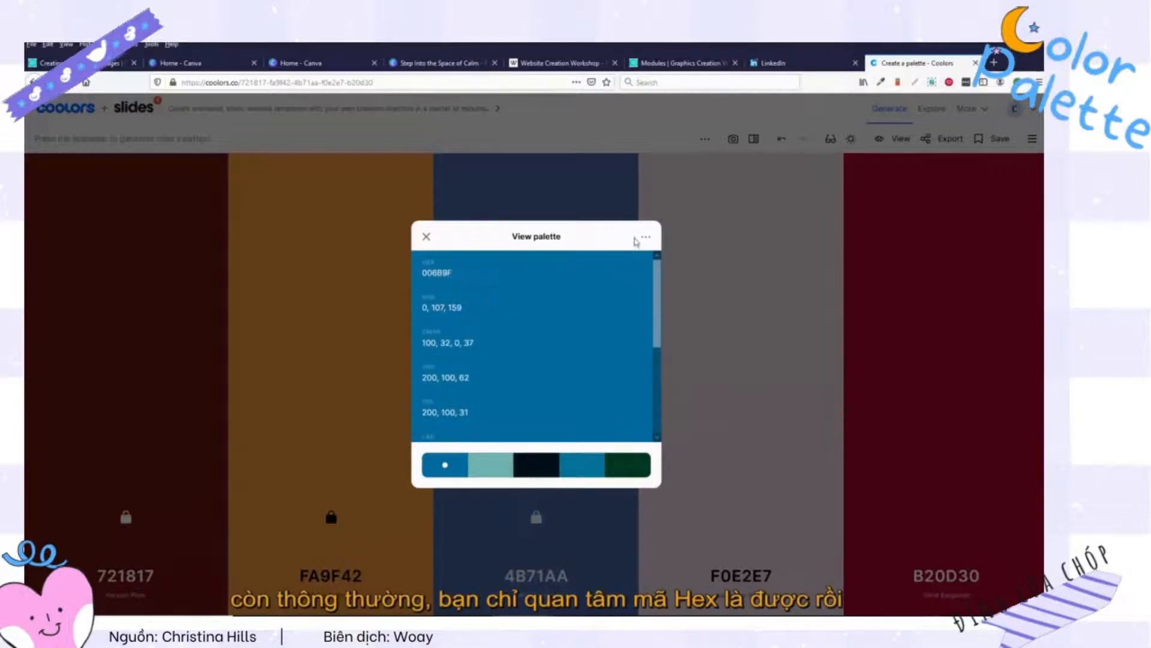
pyautogui.click(644, 238)
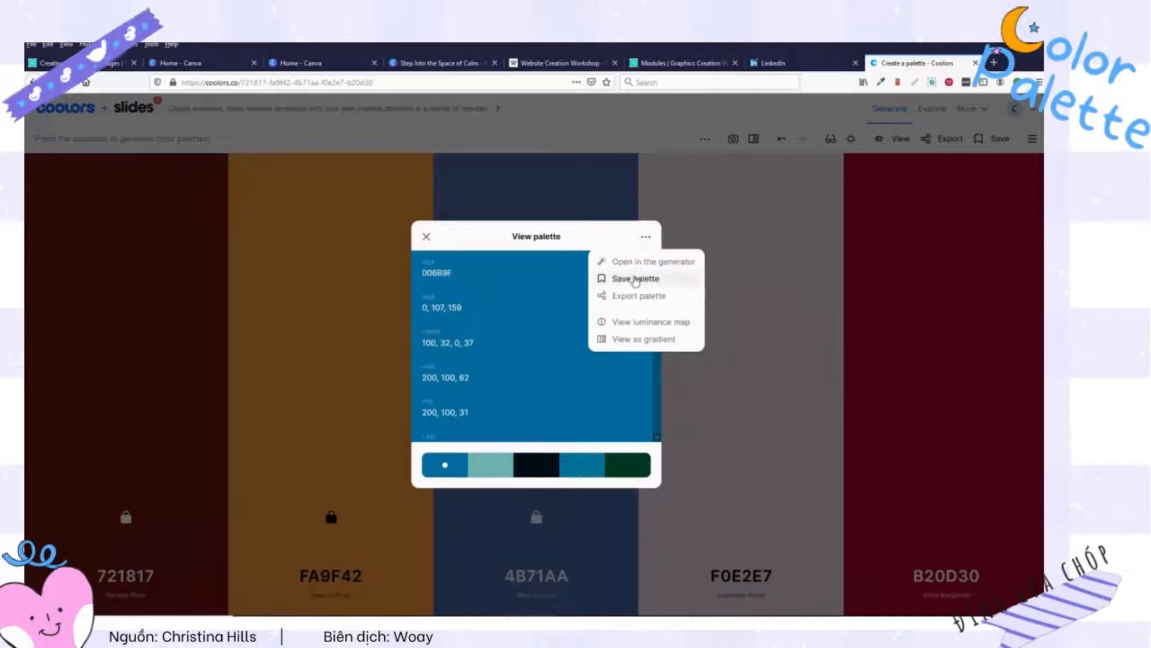
pyautogui.click(636, 280)
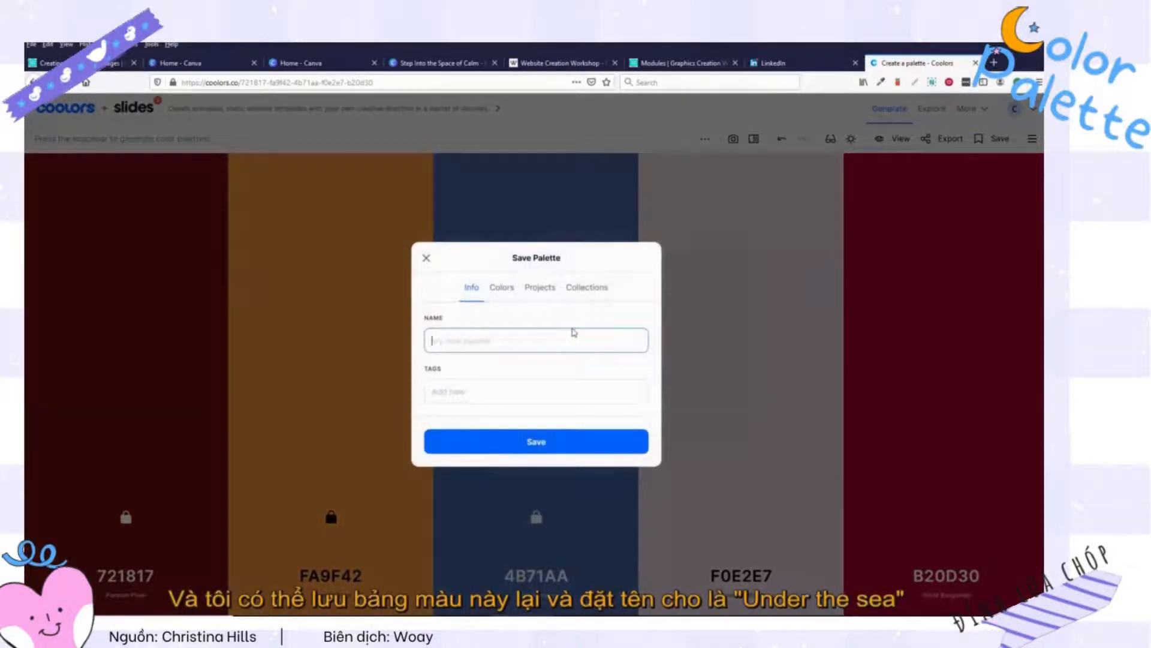
pyautogui.write('Under')
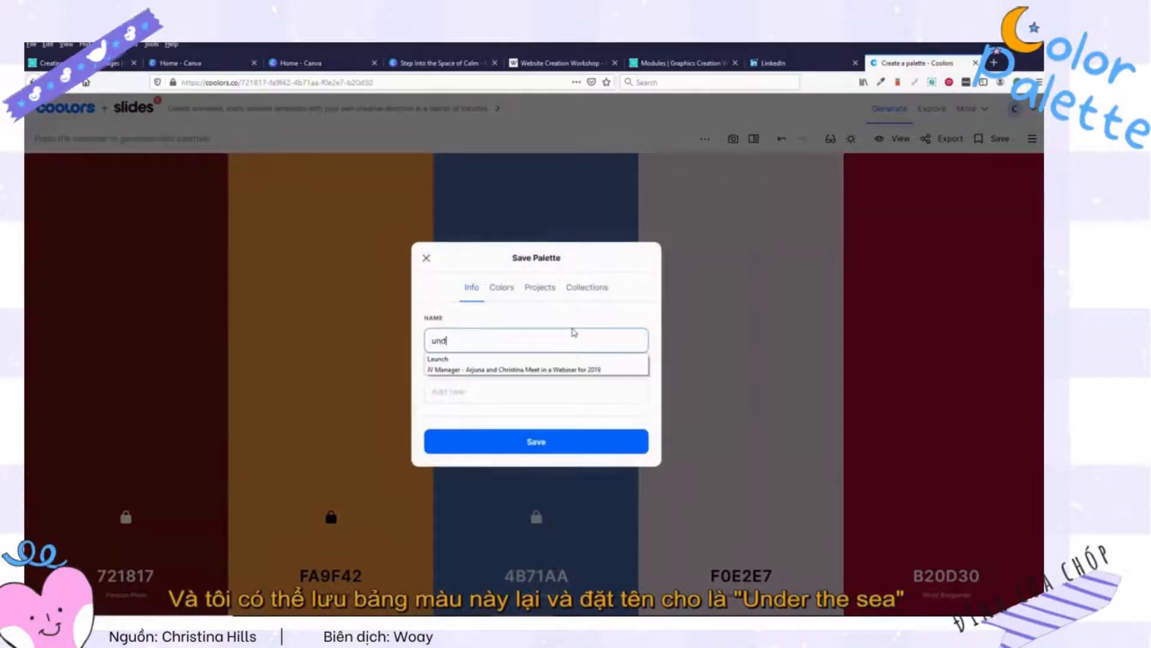
pyautogui.write('thesea')
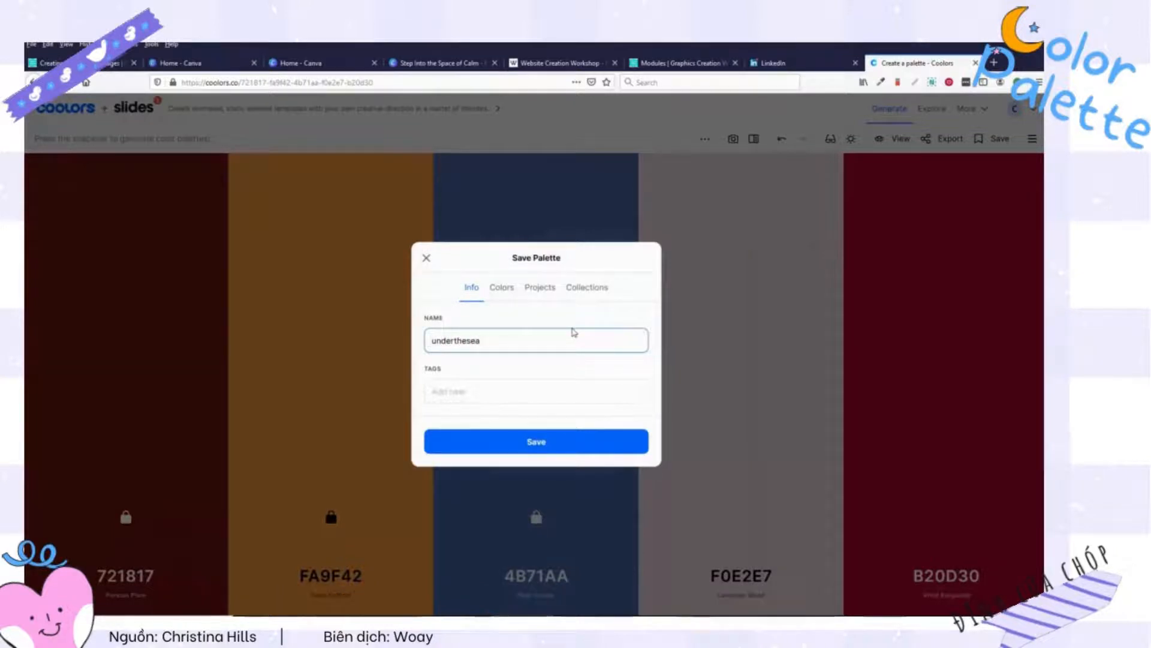
pyautogui.click(541, 438)
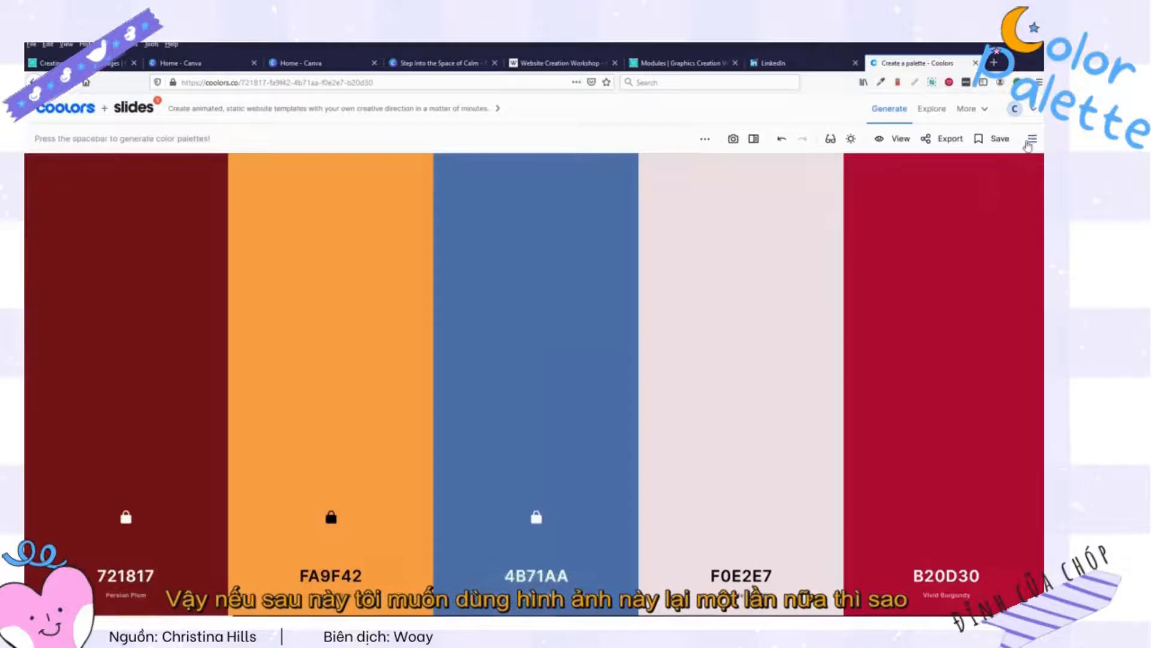
# Load the saved underthesea palette from the library into the generator and look over its available options.
pyautogui.click(1032, 138)
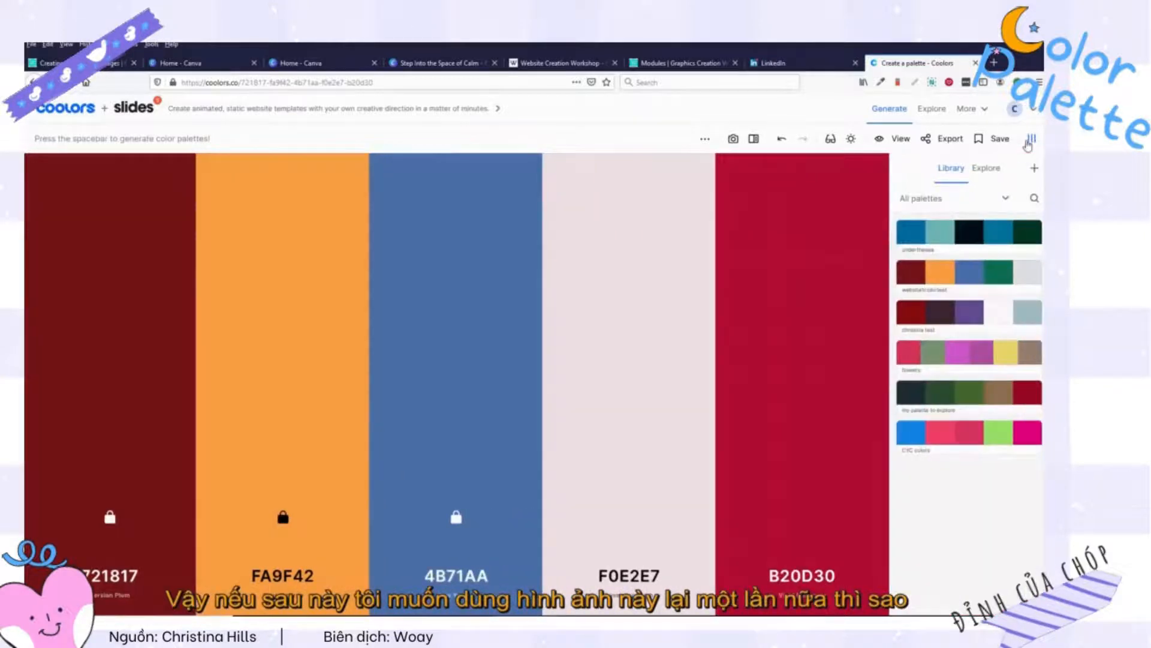
pyautogui.click(975, 234)
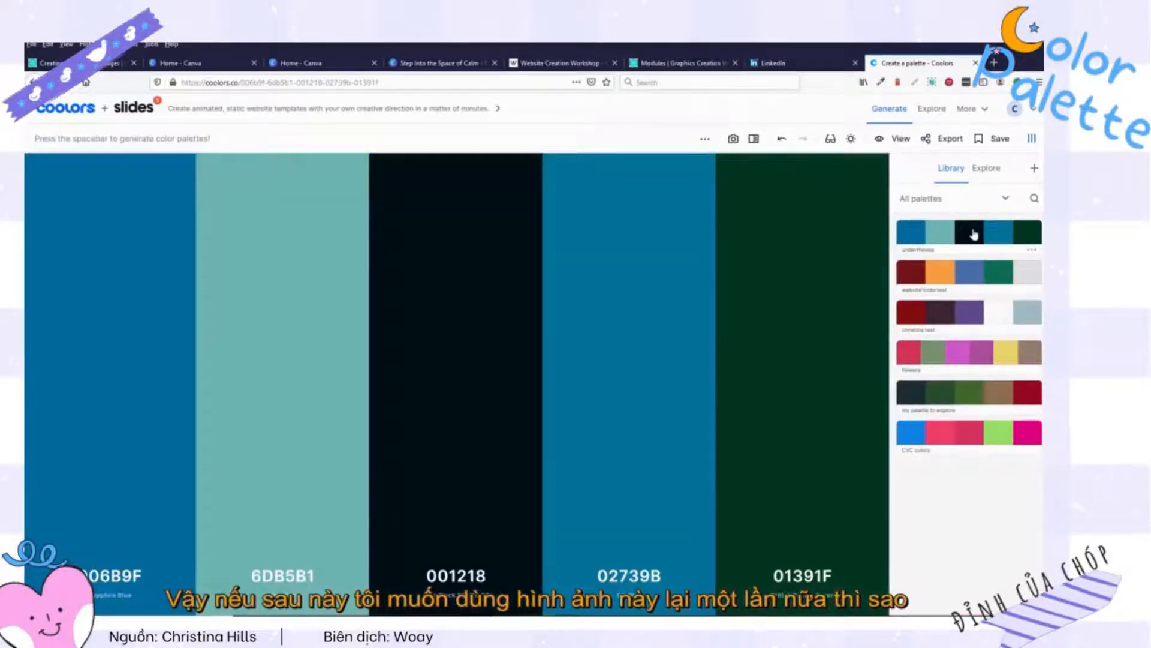
pyautogui.click(1032, 250)
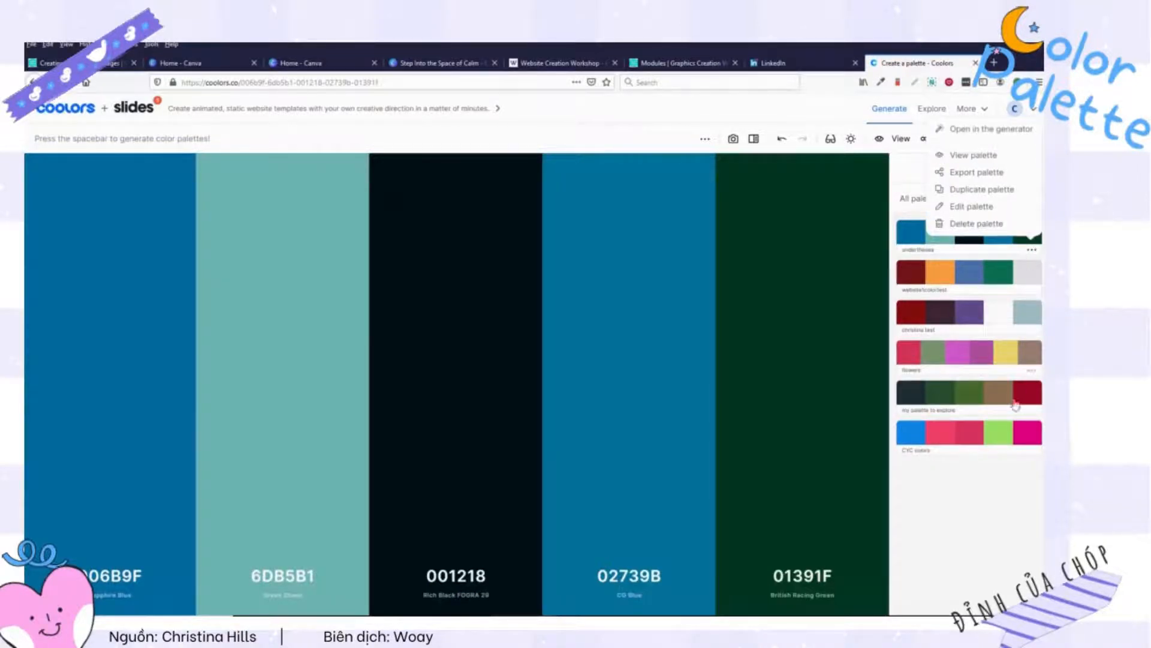
pyautogui.click(1017, 500)
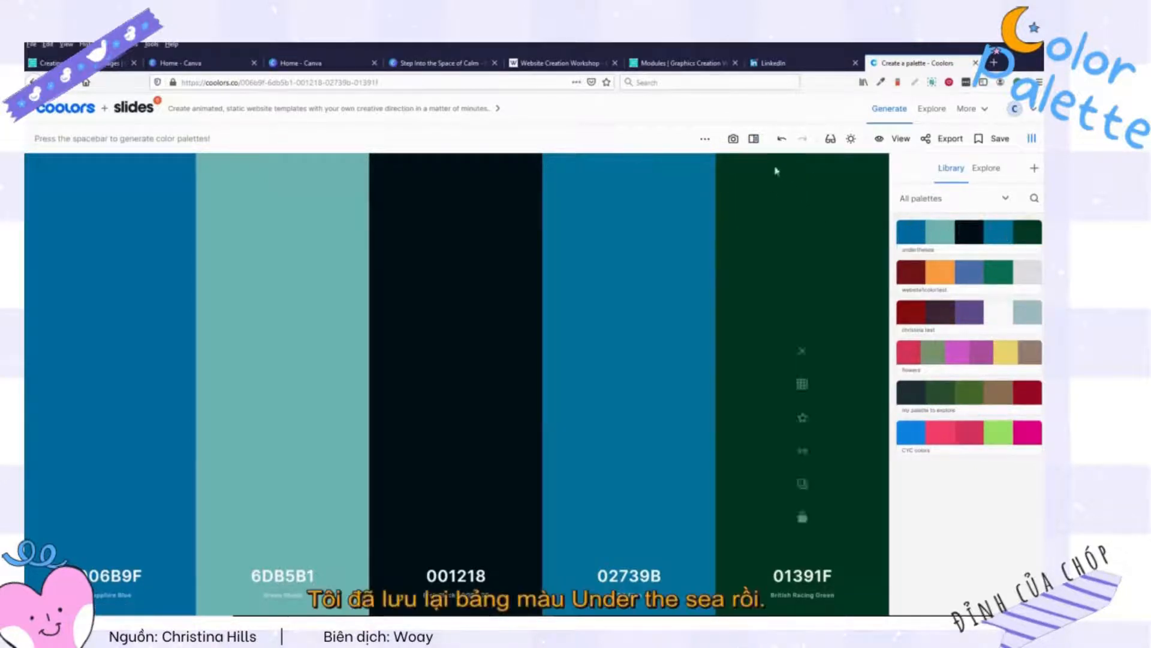
pyautogui.click(735, 142)
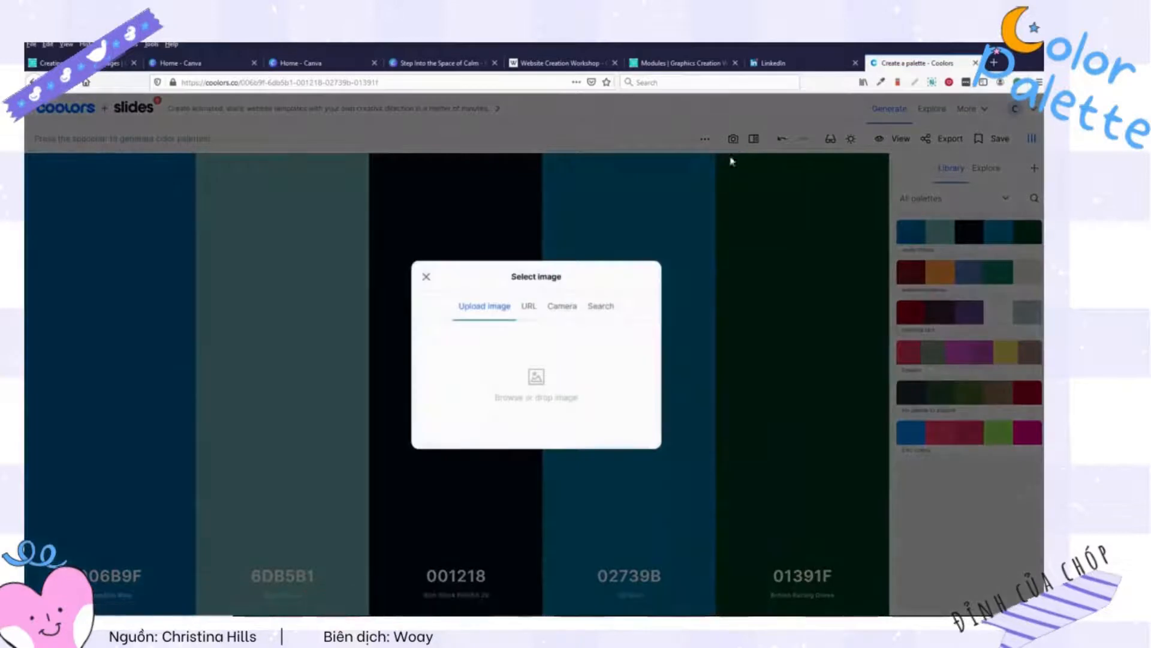
pyautogui.click(601, 307)
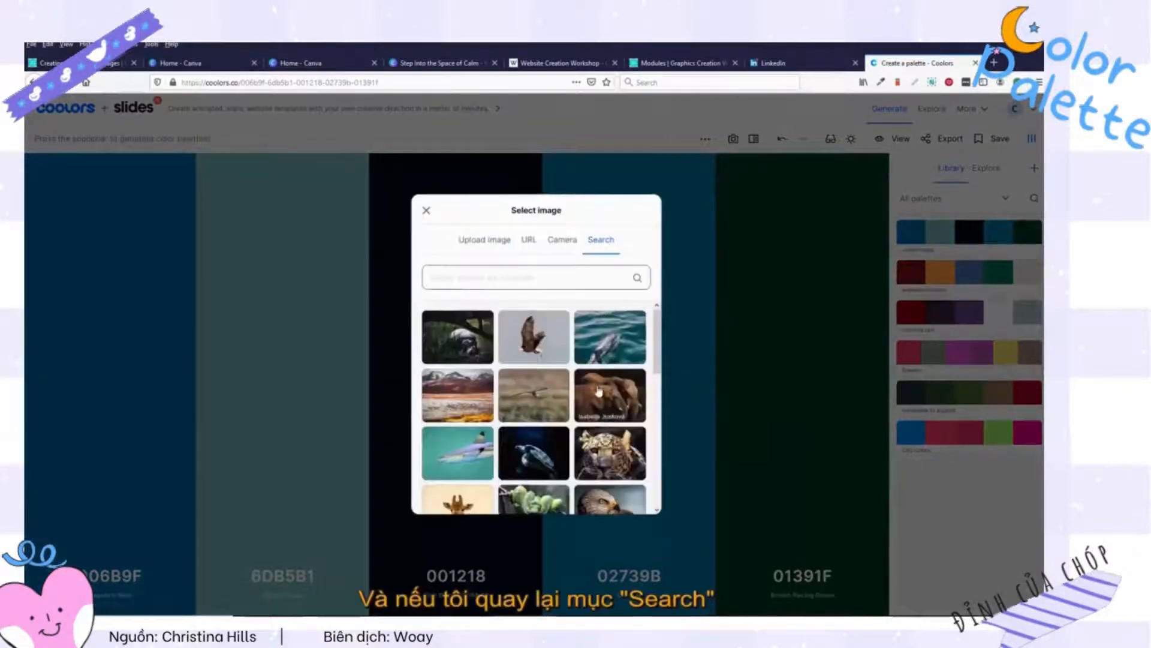
pyautogui.scroll(-6, 604, 324)
pyautogui.click(607, 332)
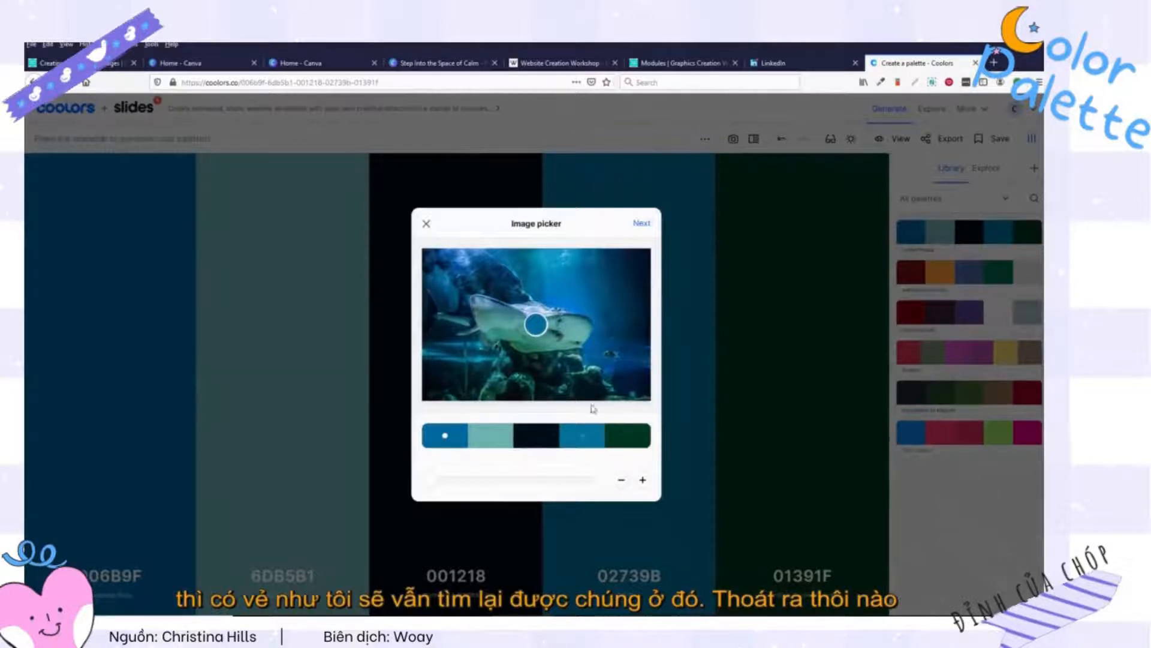
pyautogui.click(426, 224)
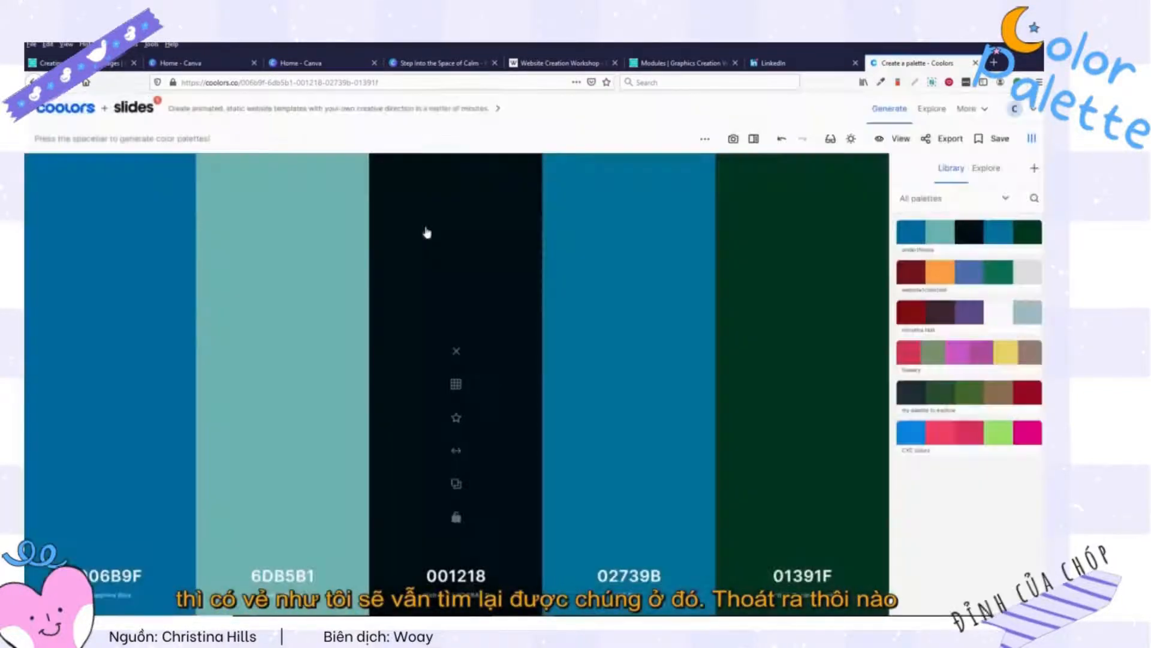
# Start another palette from an image and upload the water lily pond photo from the unsplash folder in downloads.
pyautogui.click(732, 139)
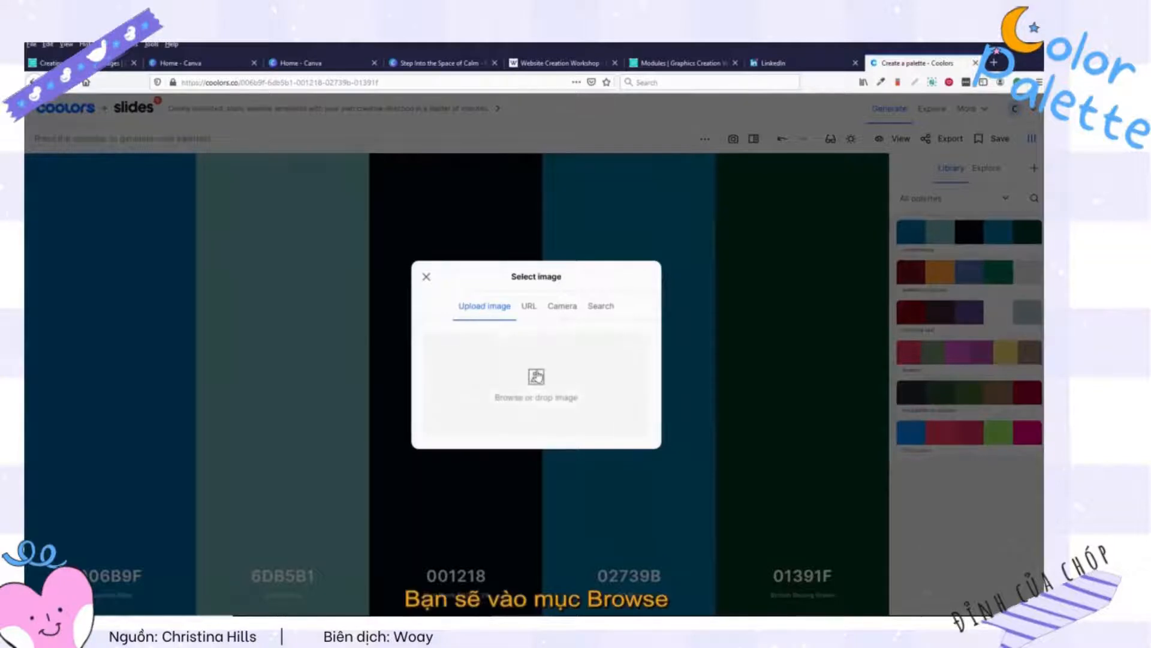
pyautogui.click(536, 376)
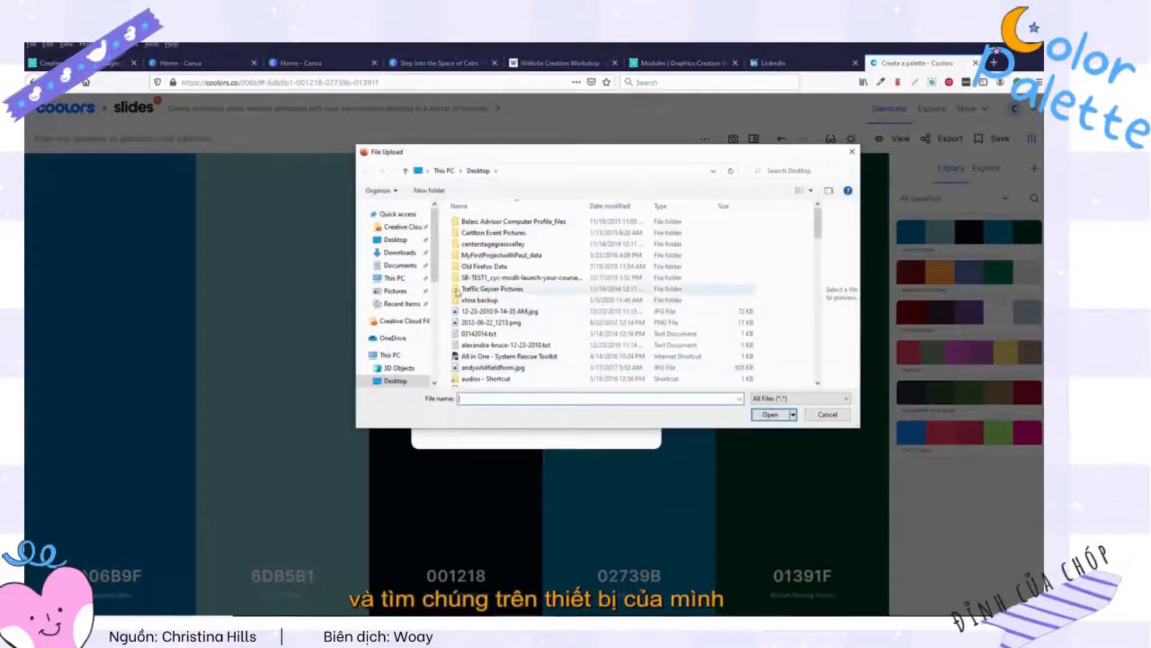
pyautogui.click(400, 304)
pyautogui.doubleClick(473, 232)
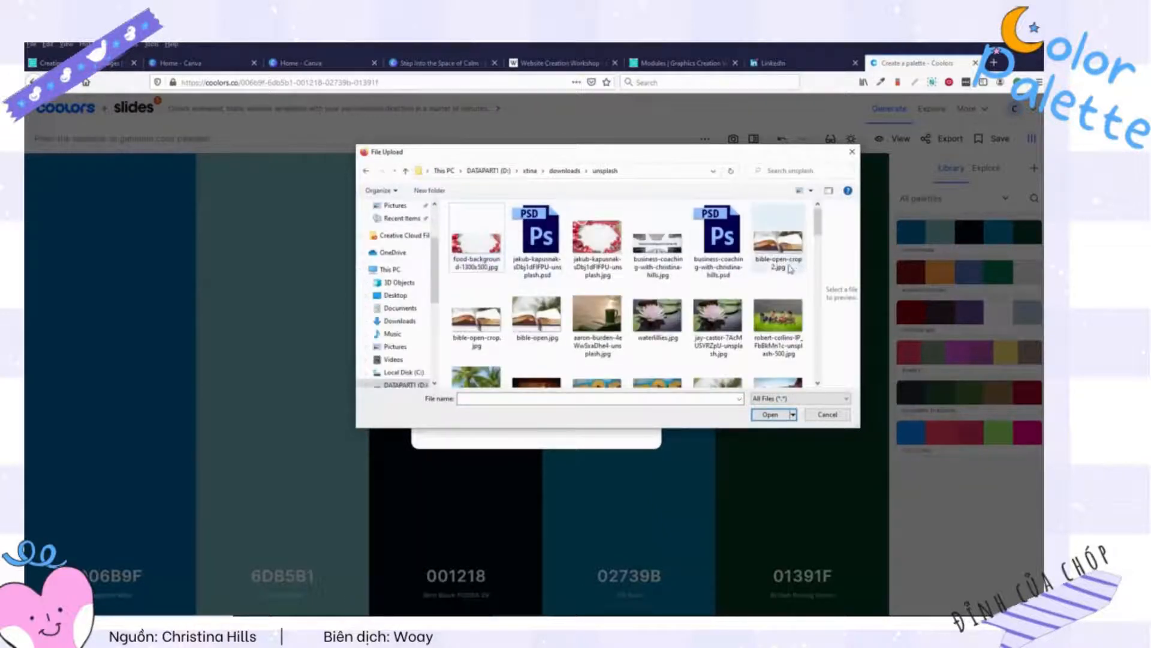
pyautogui.scroll(-10, 790, 269)
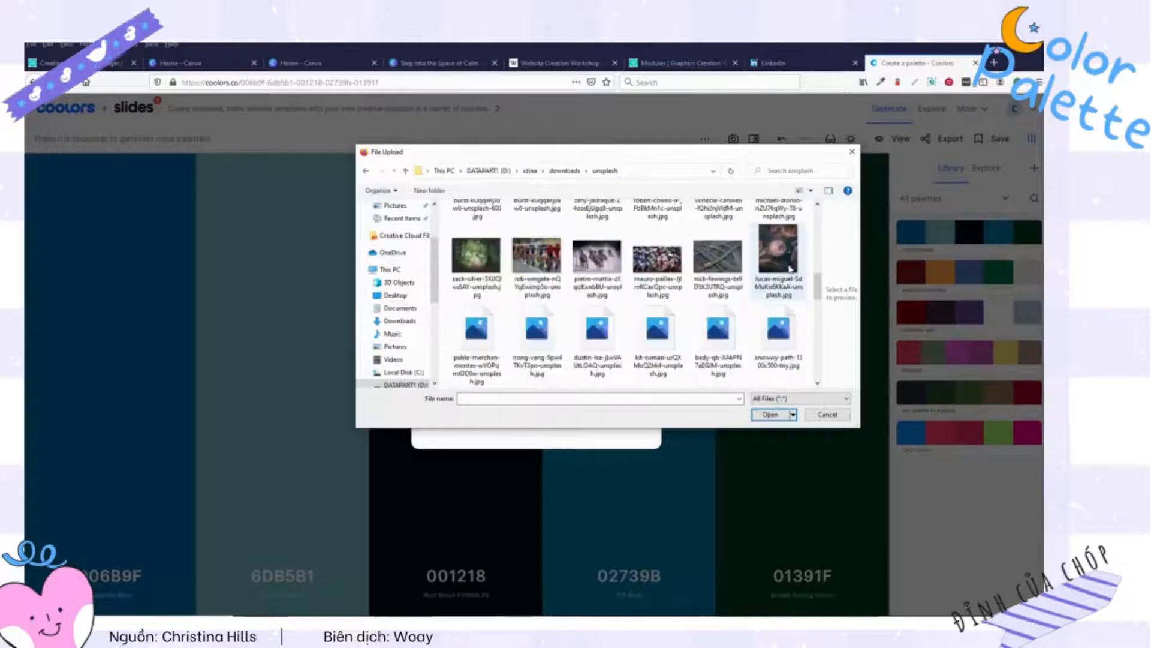
pyautogui.click(718, 335)
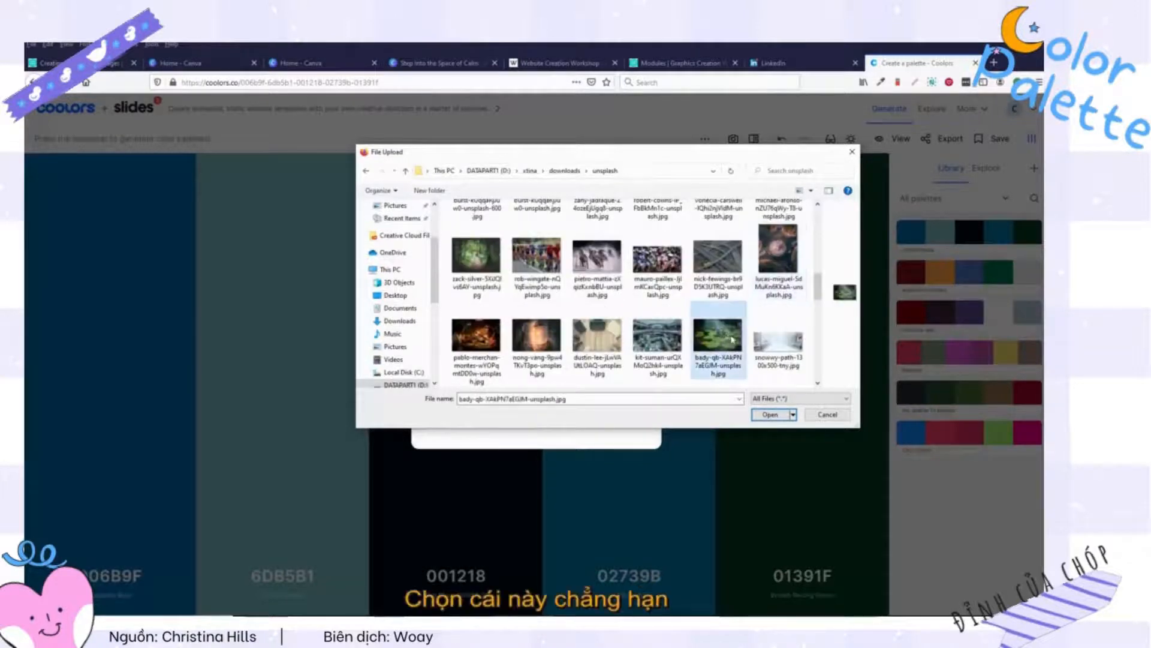
pyautogui.click(771, 414)
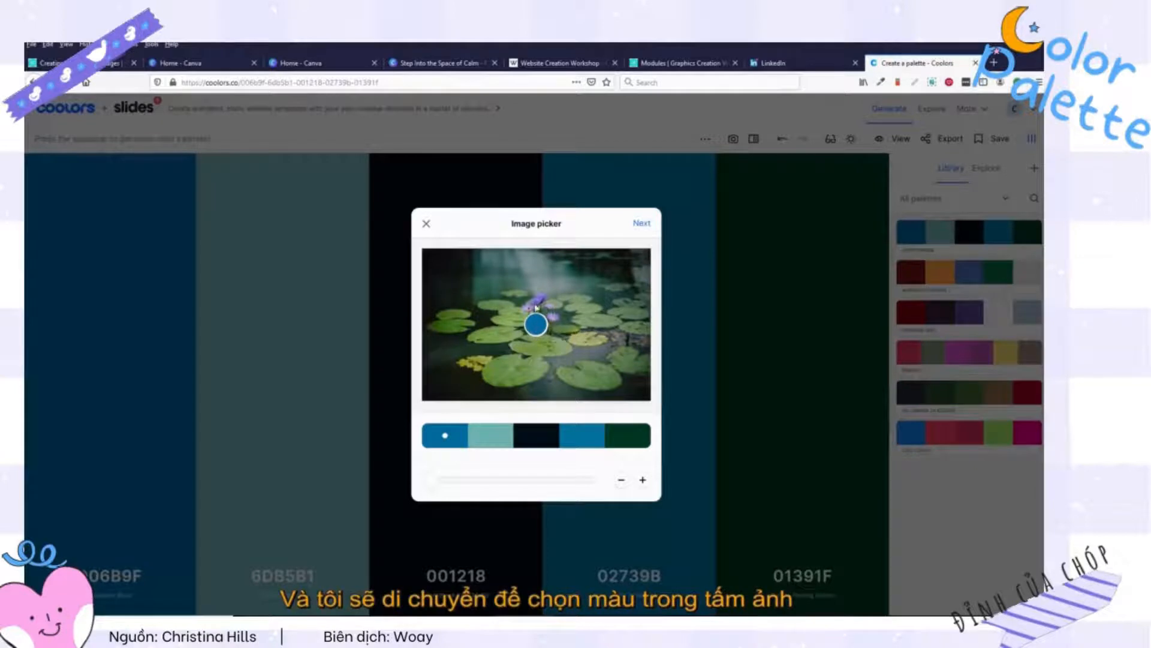
# Sample the first three palette colours from the photo: purple from the flower, green from a lily pad and grey-teal from the water.
pyautogui.moveTo(536, 308); pyautogui.dragTo(536, 304)
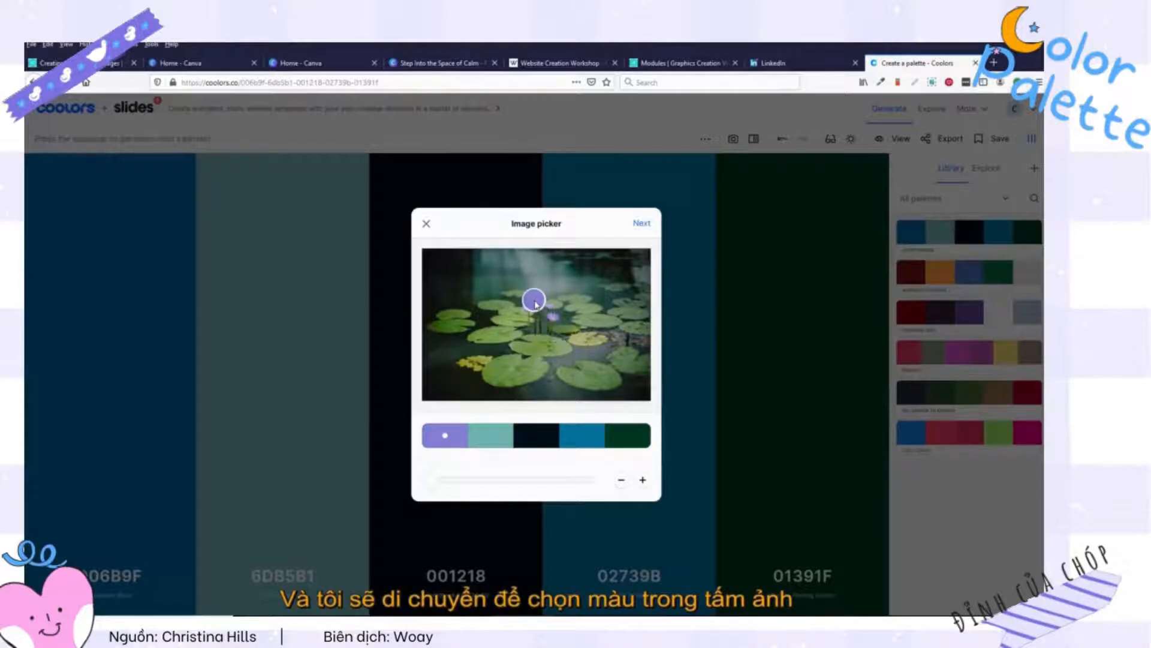
pyautogui.click(489, 438)
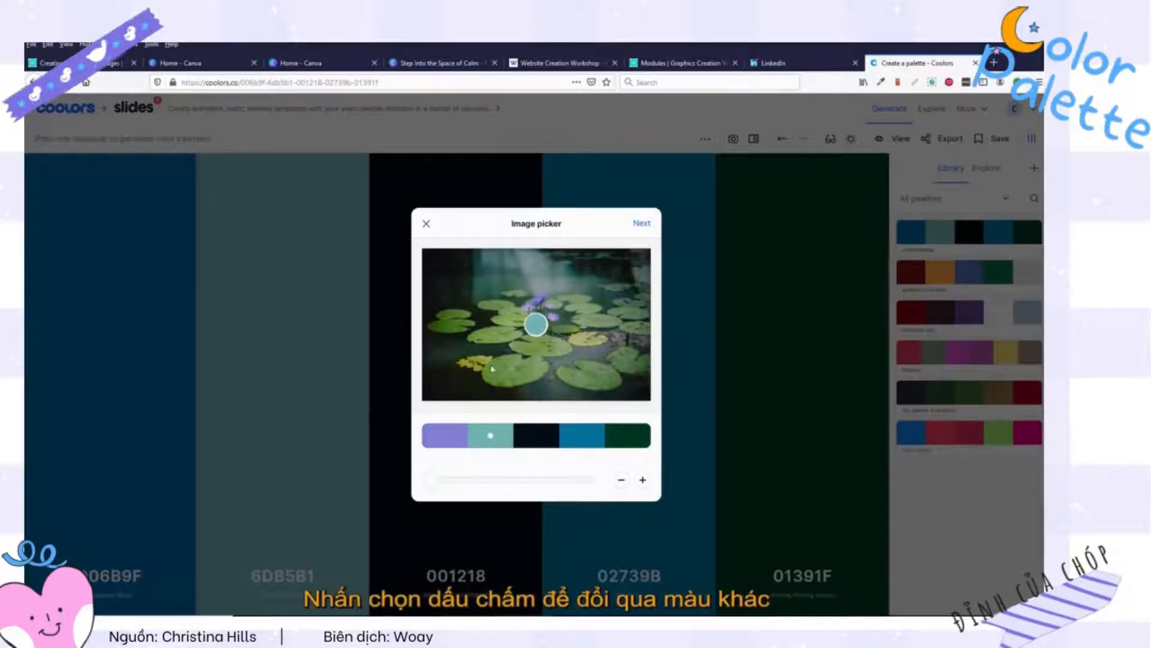
pyautogui.click(494, 337)
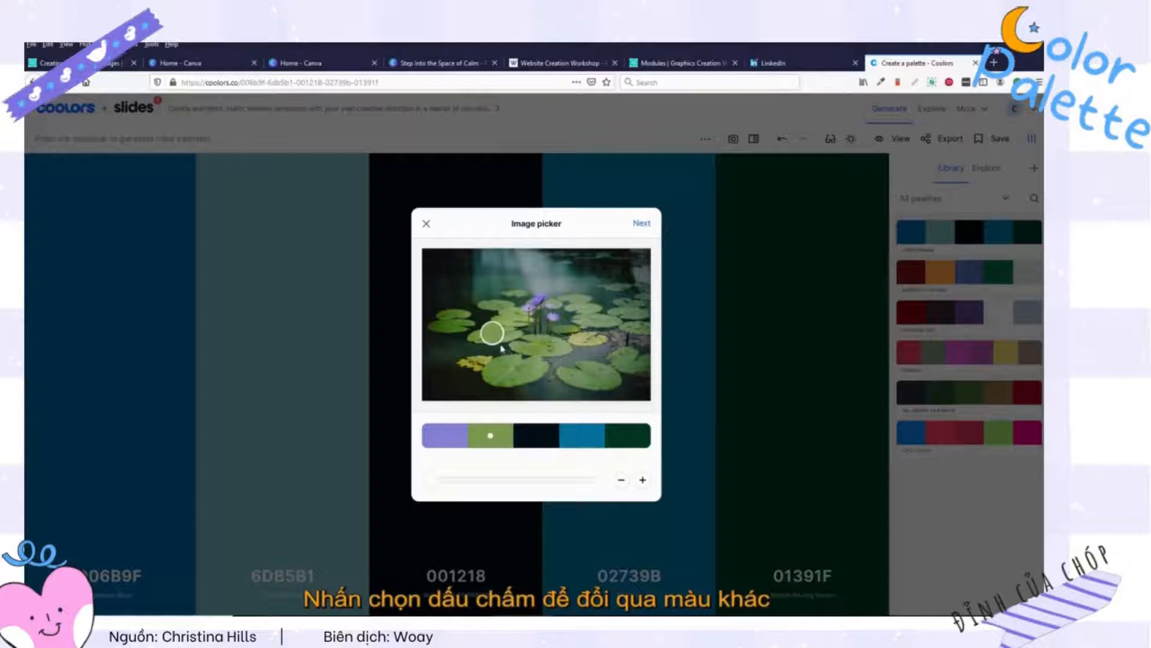
pyautogui.click(542, 434)
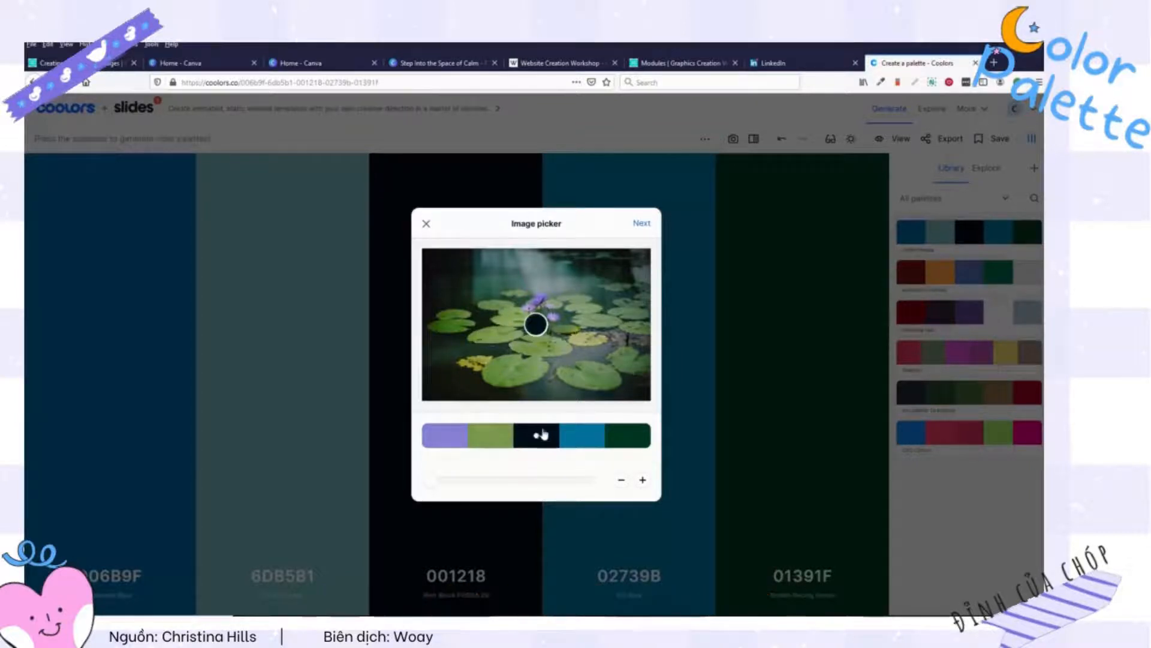
pyautogui.click(490, 283)
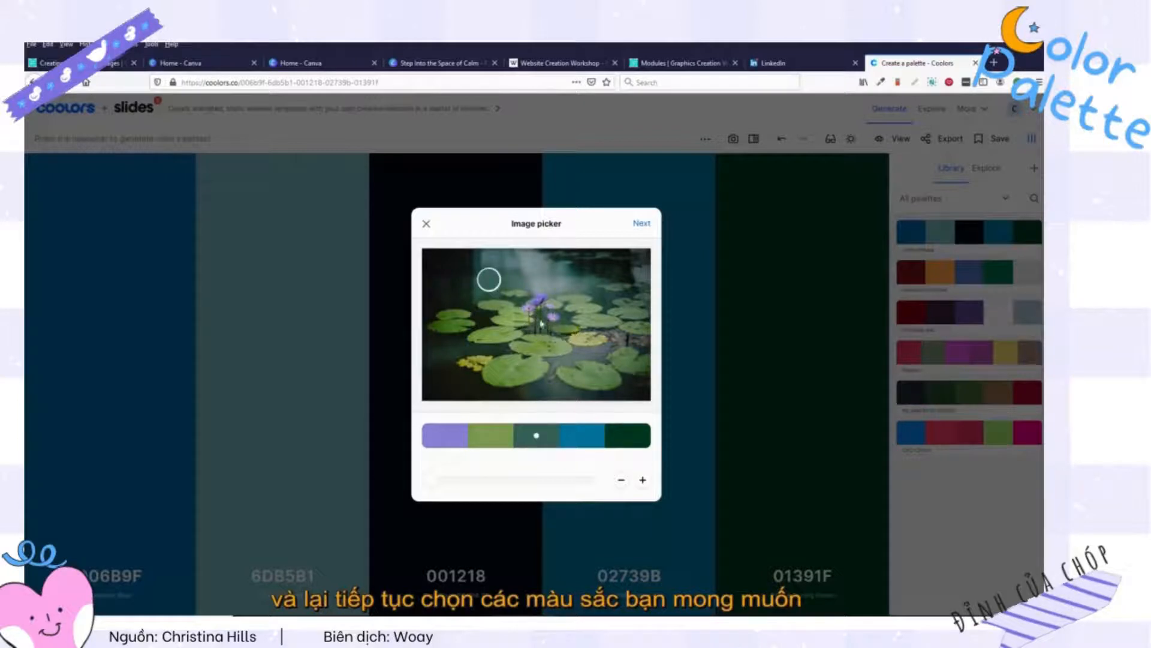
# Try black and tan samples for the fourth palette colour, settling on a muted dark green from the pond's far side.
pyautogui.click(583, 436)
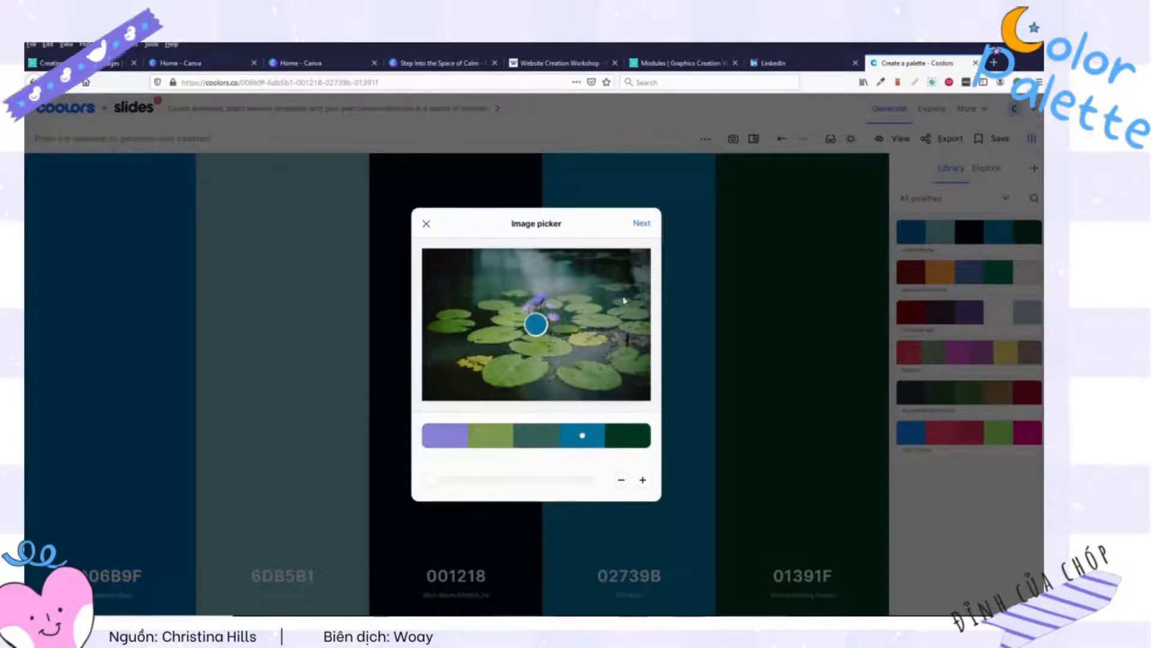
pyautogui.click(606, 266)
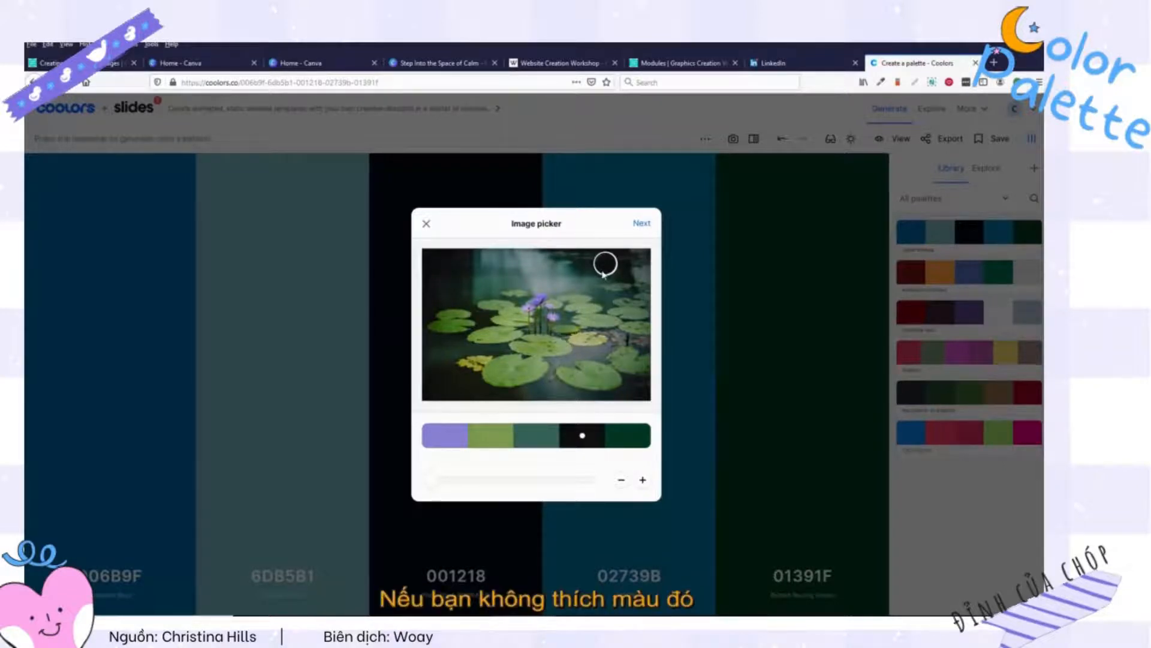
pyautogui.click(588, 337)
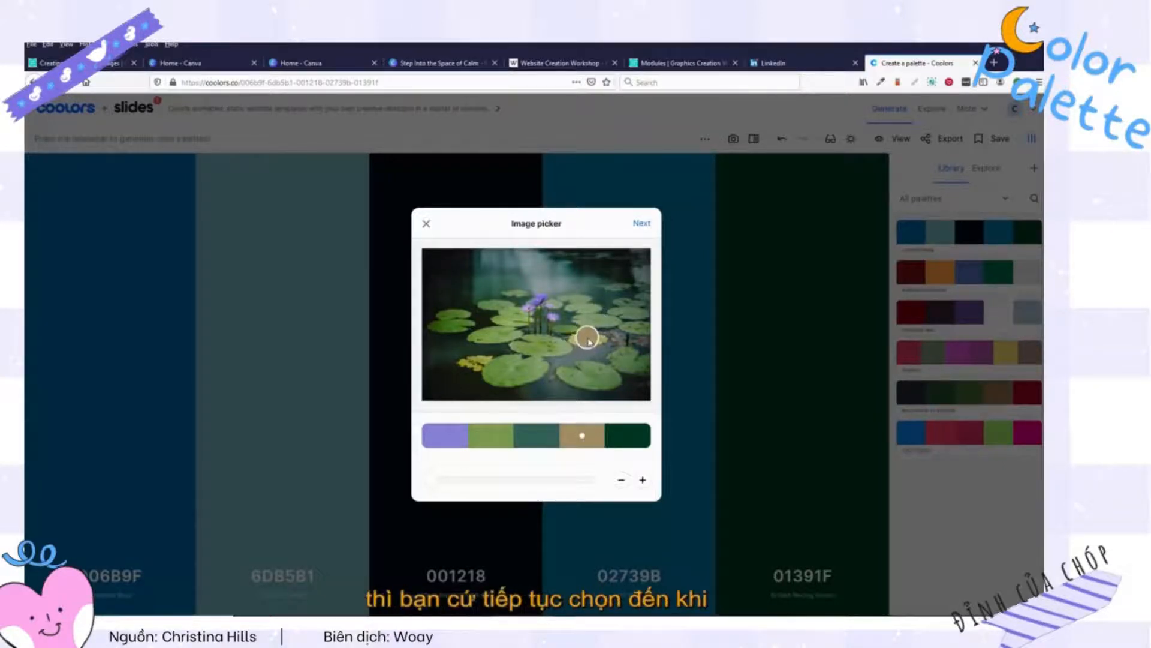
pyautogui.click(618, 300)
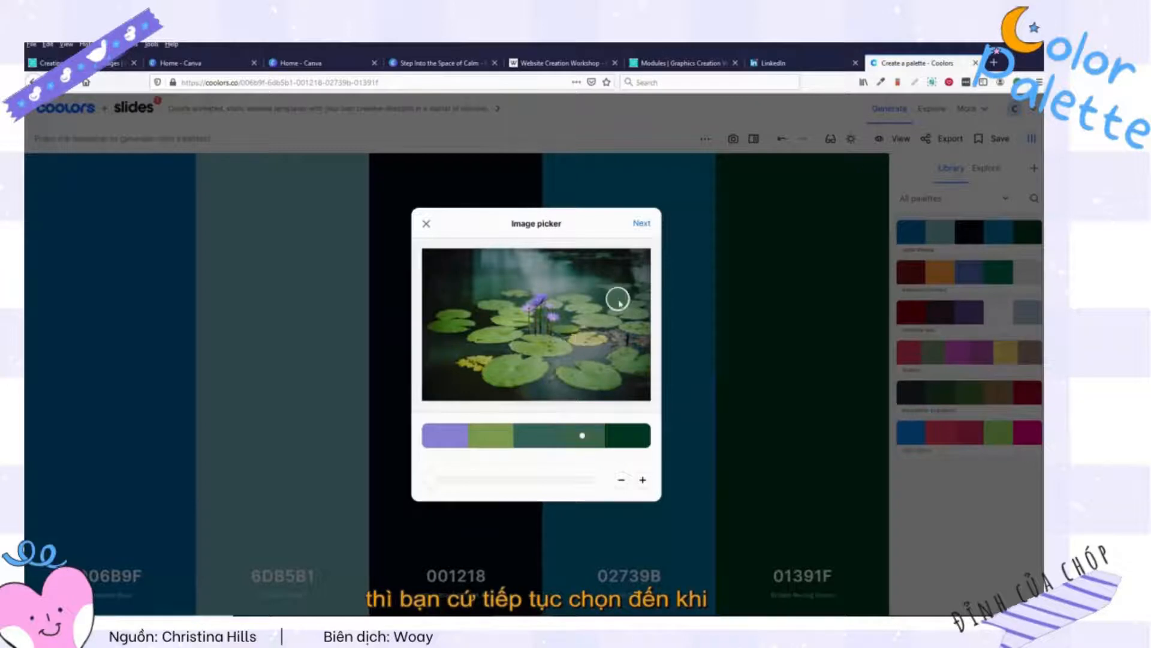
# Expand the palette to nine colours, and reduce it to six.
pyautogui.click(643, 482)
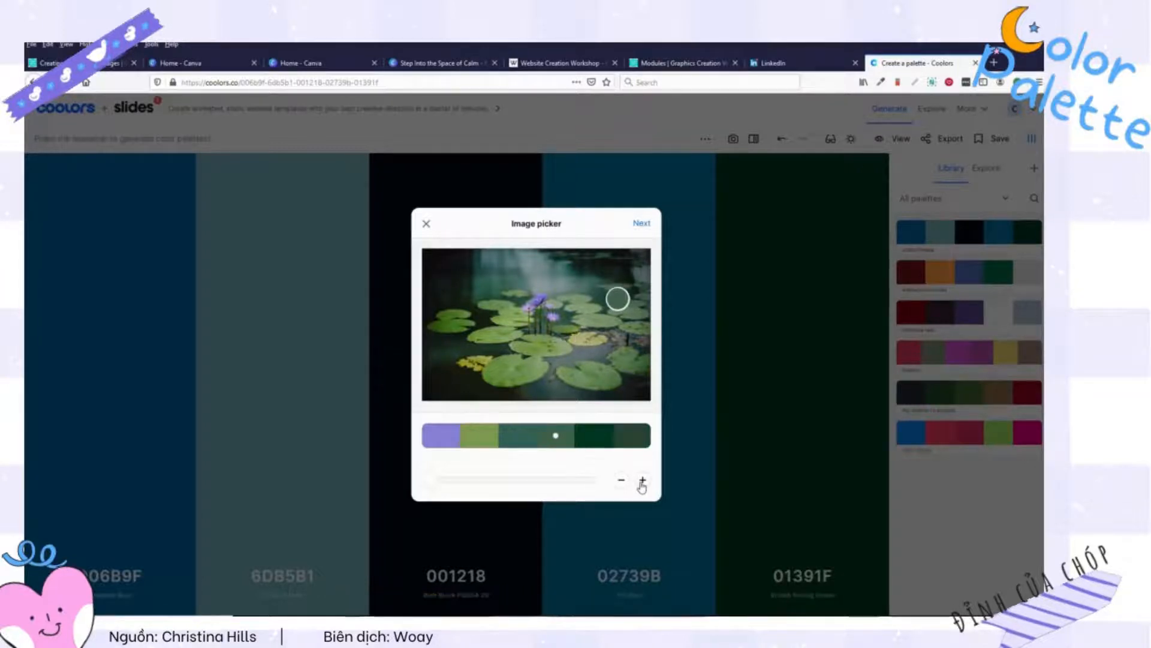
pyautogui.click(643, 481)
pyautogui.click(643, 482)
pyautogui.click(643, 480)
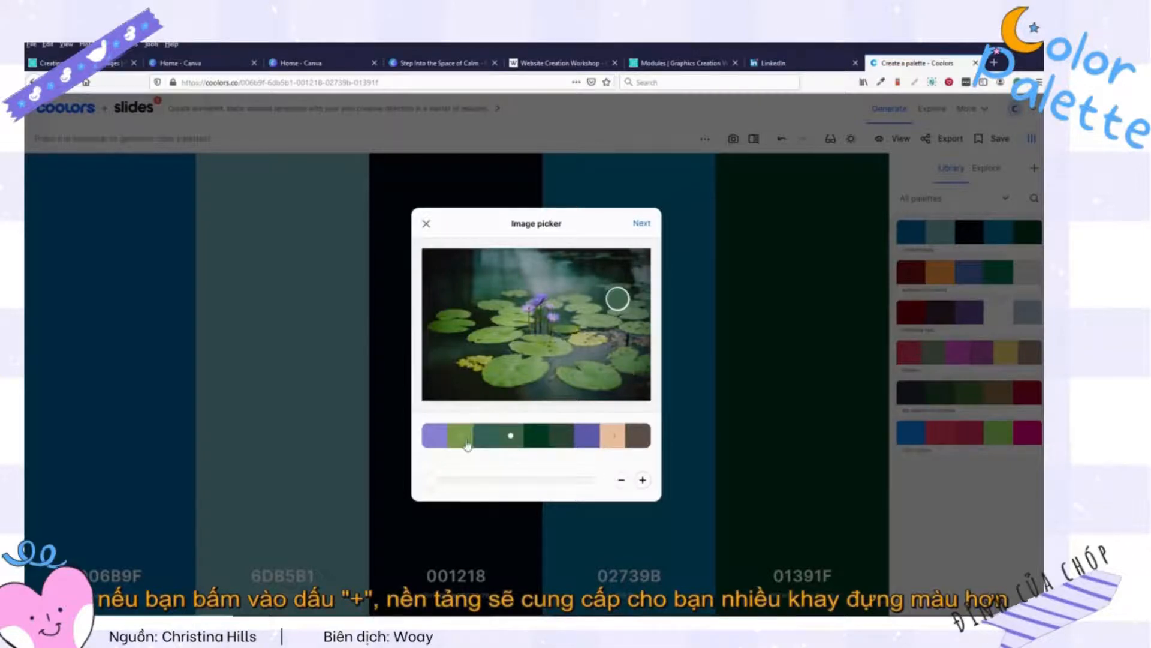
pyautogui.click(622, 479)
pyautogui.click(623, 480)
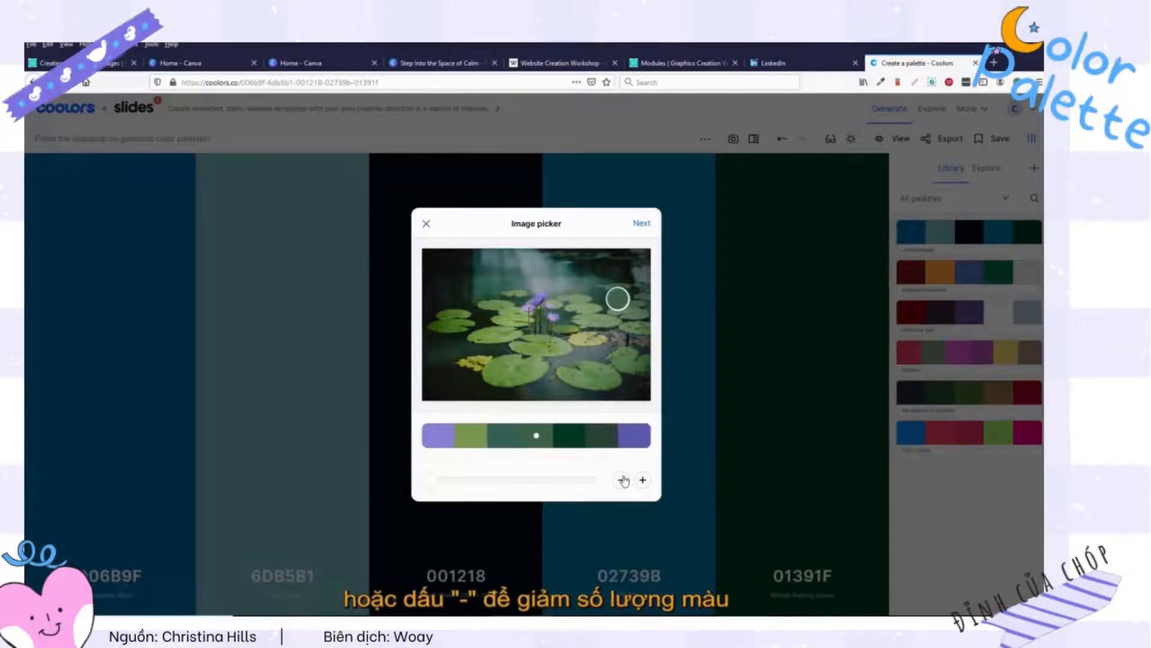
pyautogui.click(623, 479)
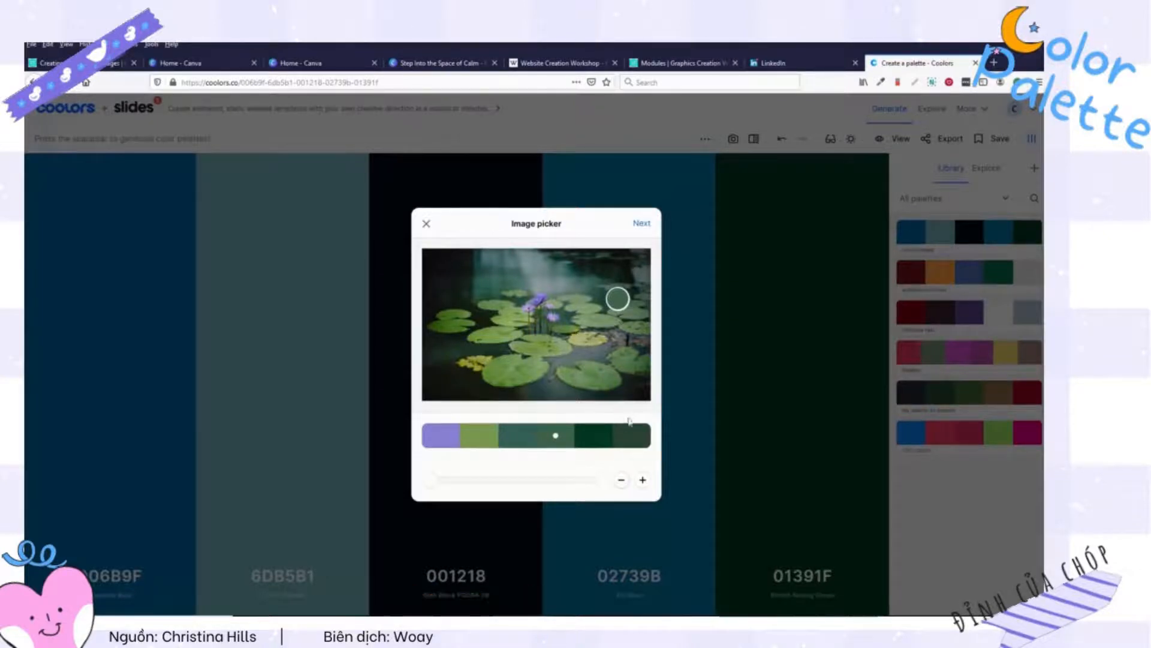
# Sample dark olive-brown from the yellowed leaf for the sixth colour and add a seventh colour to the palette.
pyautogui.click(632, 436)
pyautogui.click(471, 362)
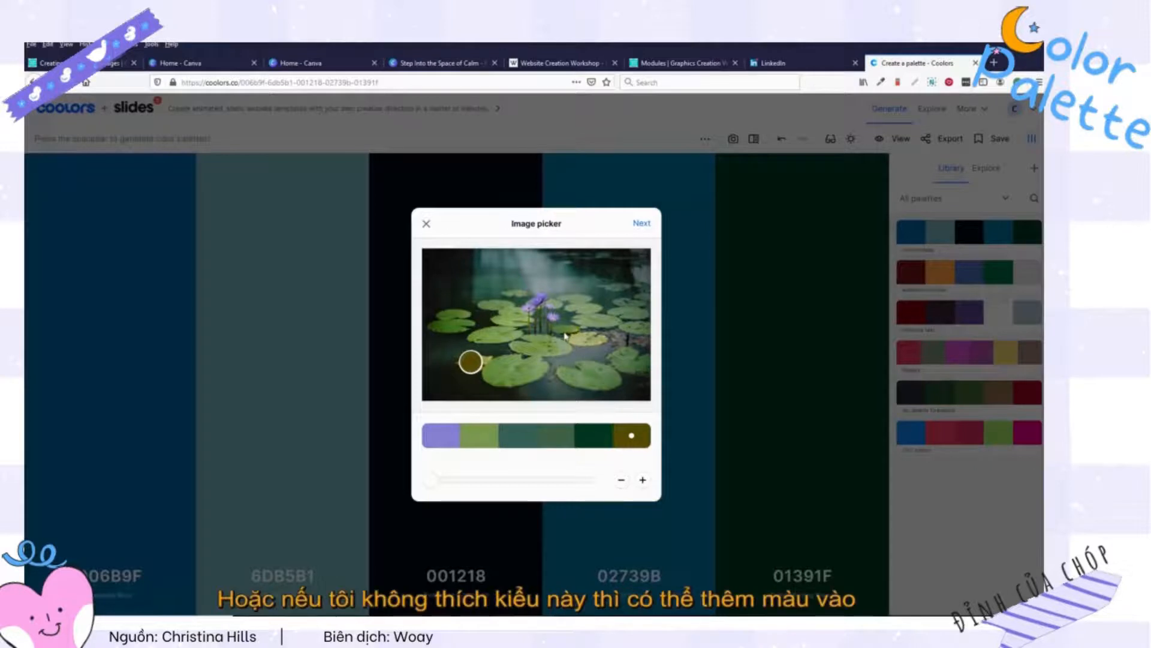
pyautogui.click(644, 481)
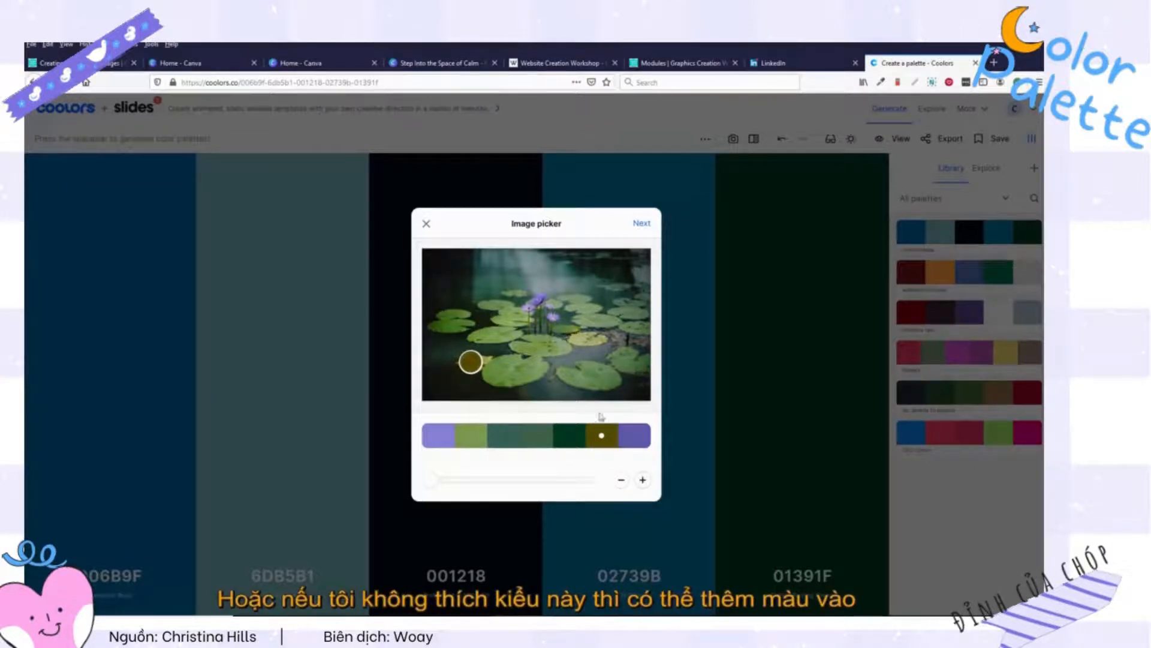
# Resample the sixth colour as a blue-violet from the flower after trying several shades, and the seventh as a near-black green from the dark water.
pyautogui.click(554, 319)
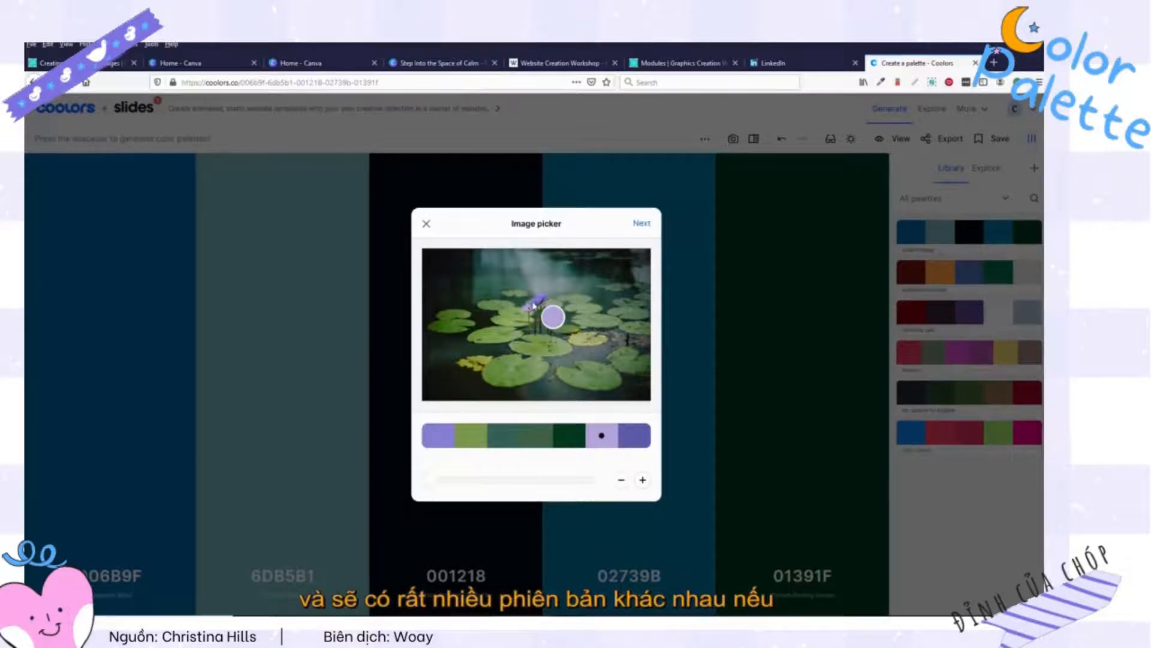
pyautogui.click(533, 305)
pyautogui.click(544, 298)
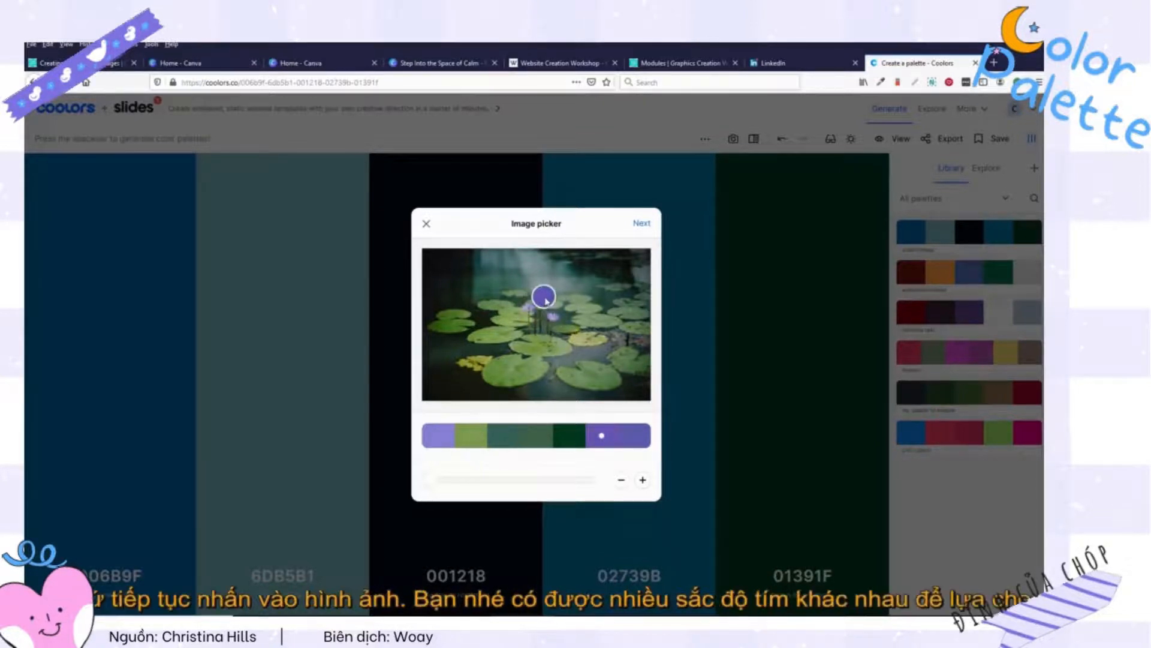
pyautogui.click(527, 303)
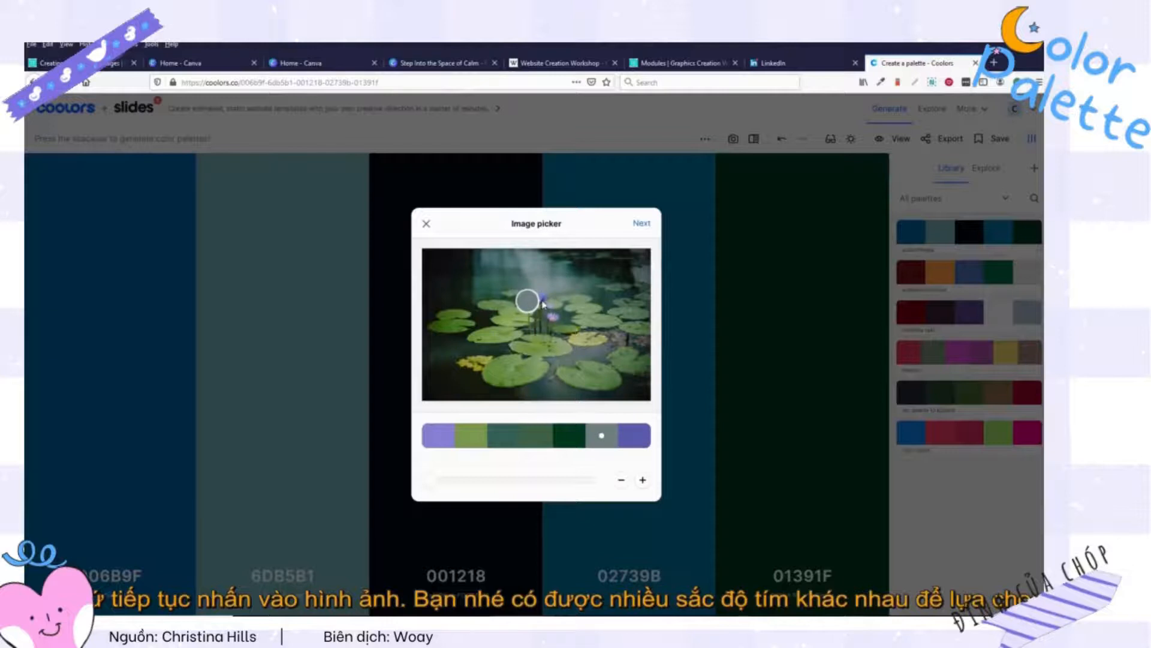
pyautogui.click(541, 298)
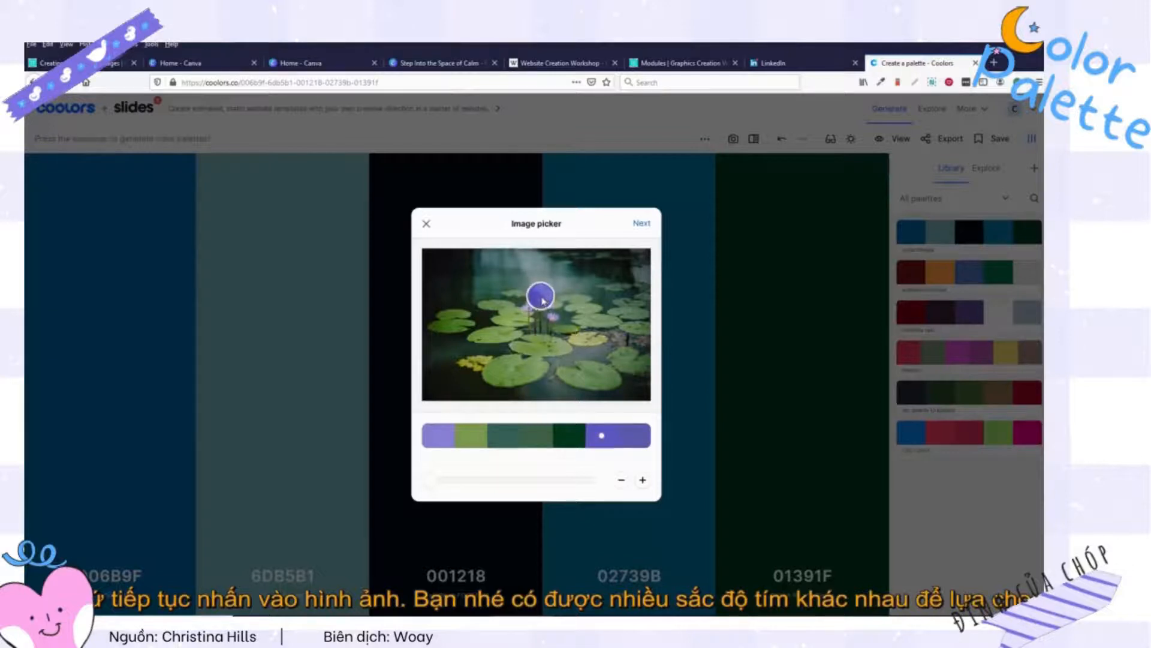
pyautogui.click(630, 442)
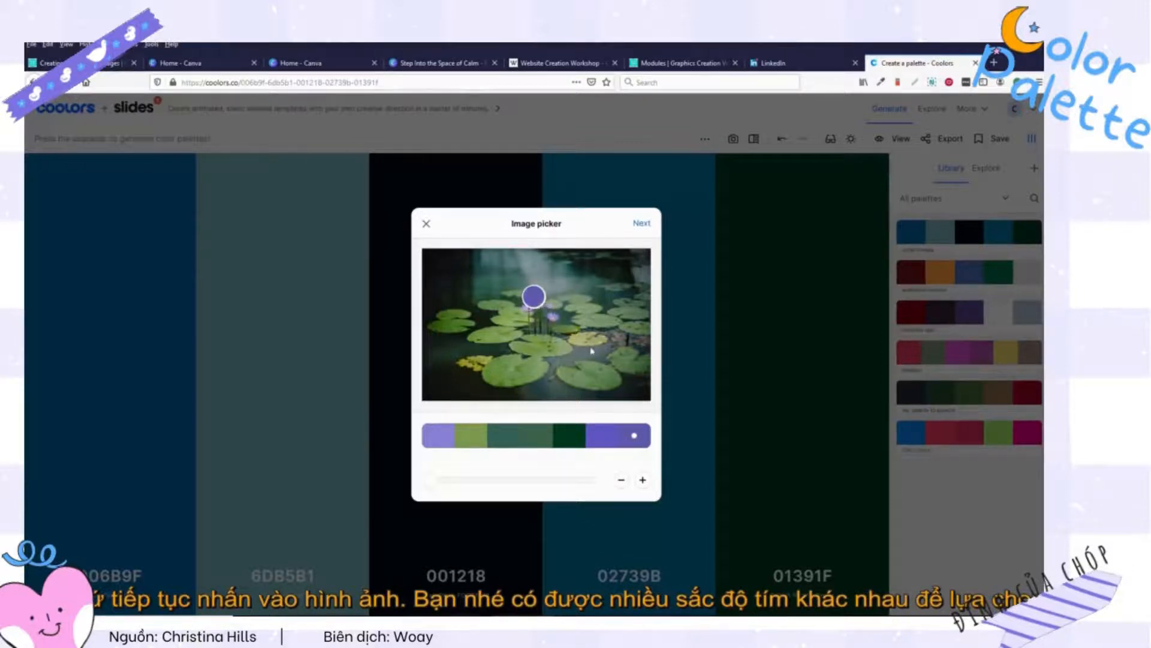
pyautogui.click(450, 356)
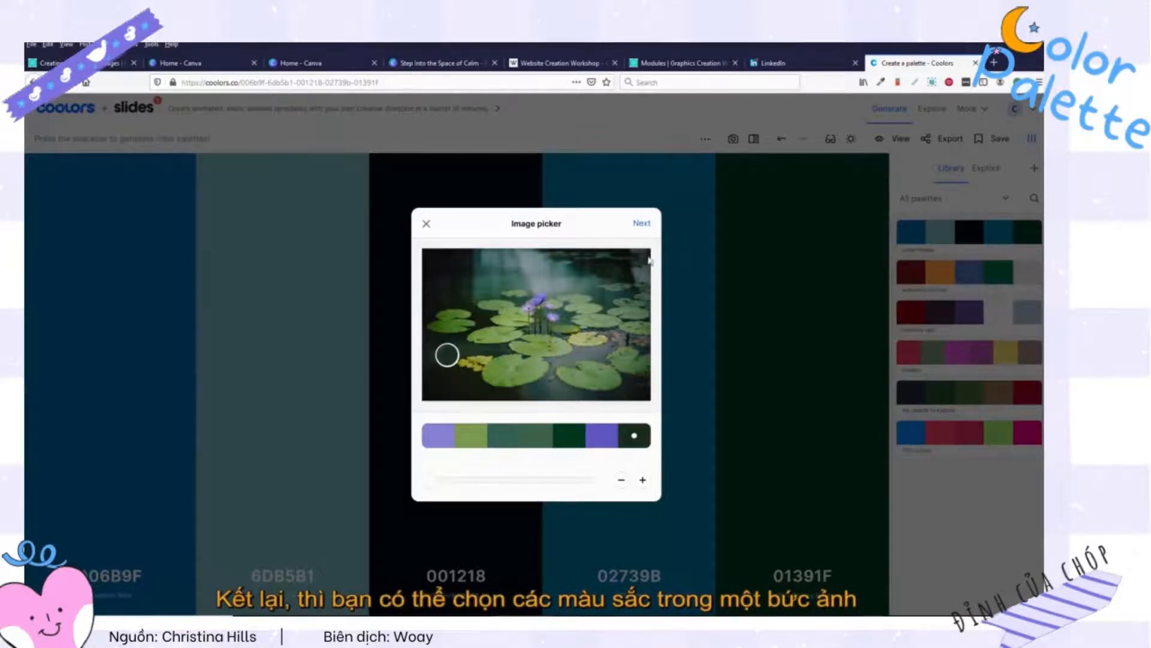
# Save the seven-colour palette sampled from the pond image to the library under the name waterlillies.
pyautogui.click(640, 225)
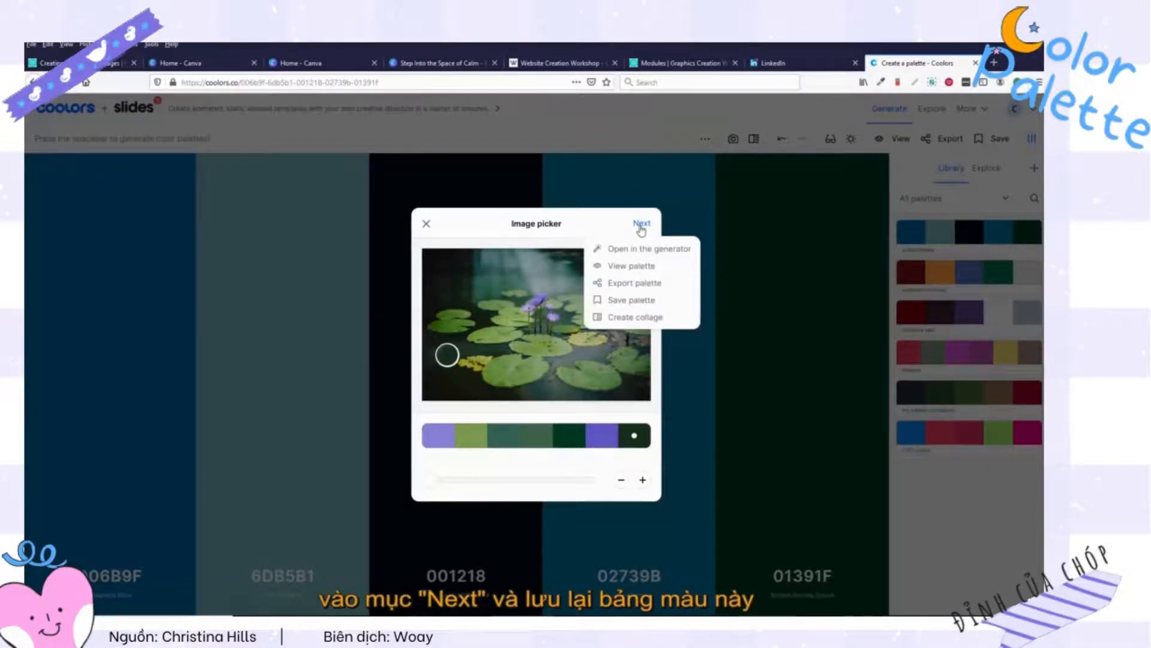
pyautogui.click(642, 299)
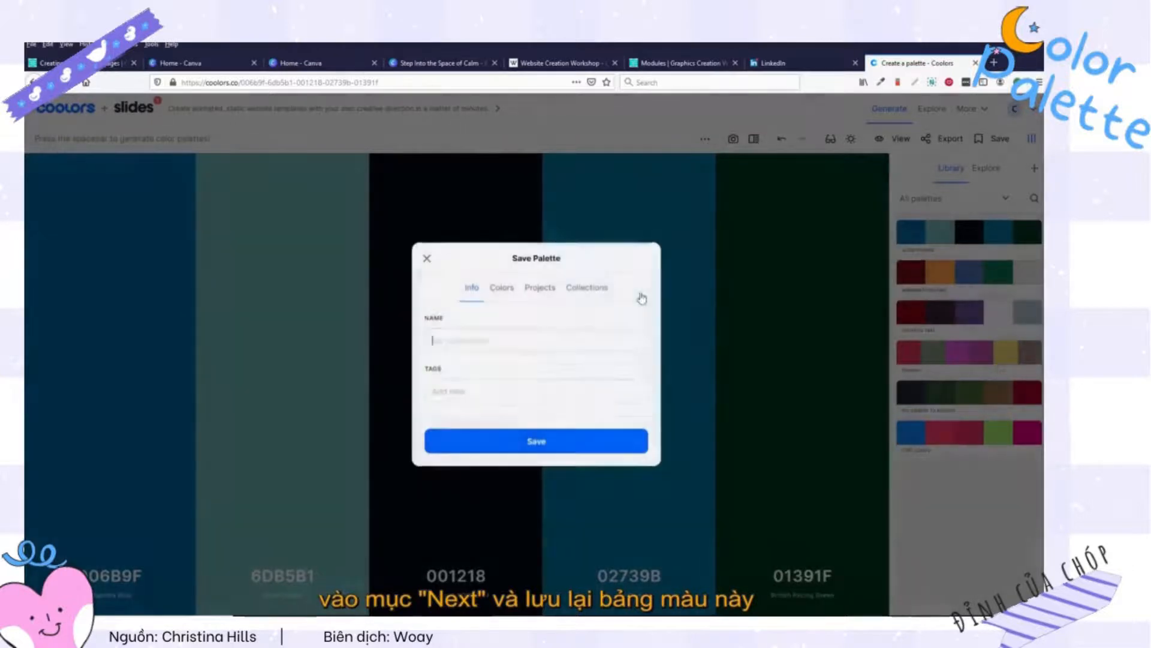
pyautogui.write('wat')
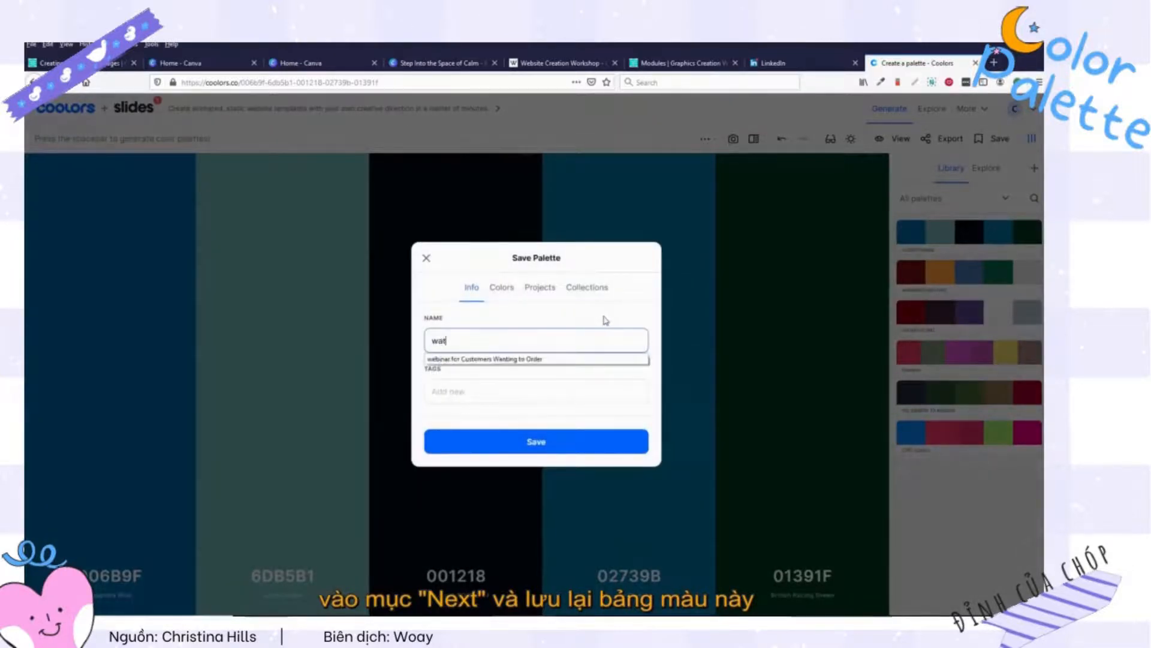
pyautogui.write('erlil.')
pyautogui.press('BackSpace')
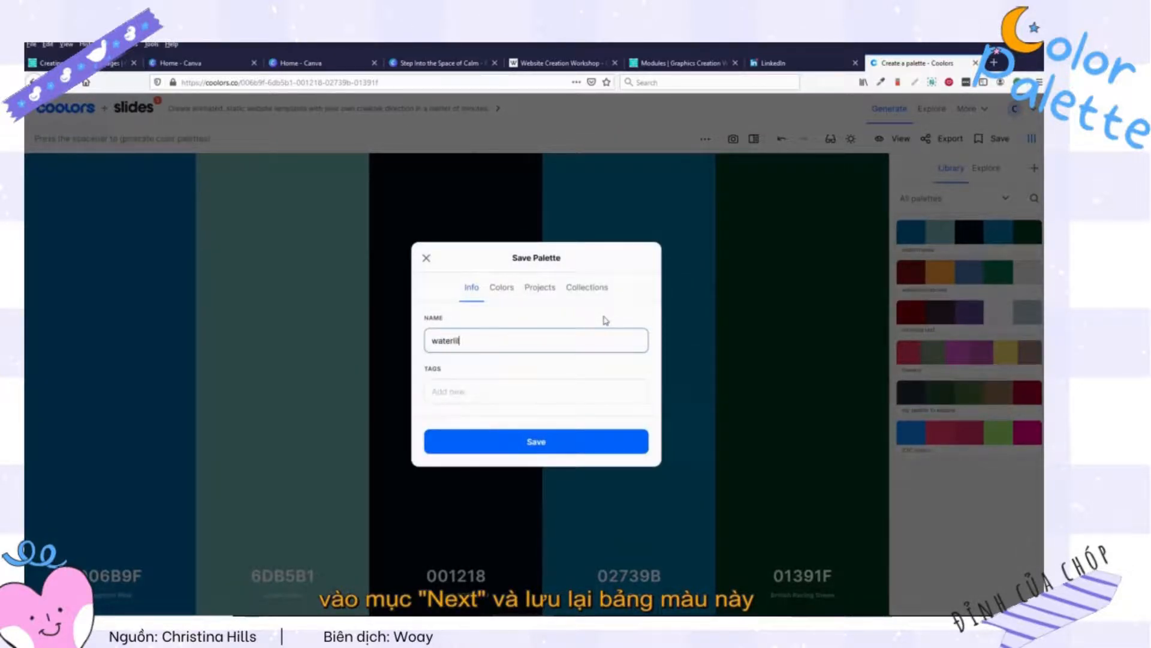
pyautogui.write('lies')
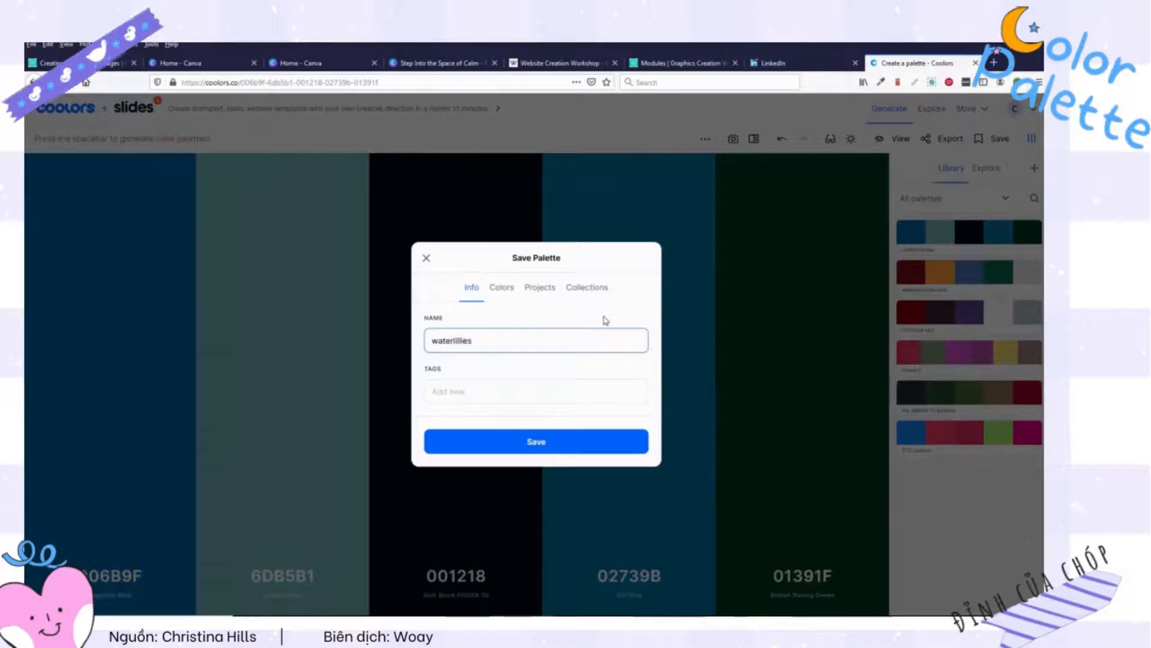
pyautogui.click(568, 448)
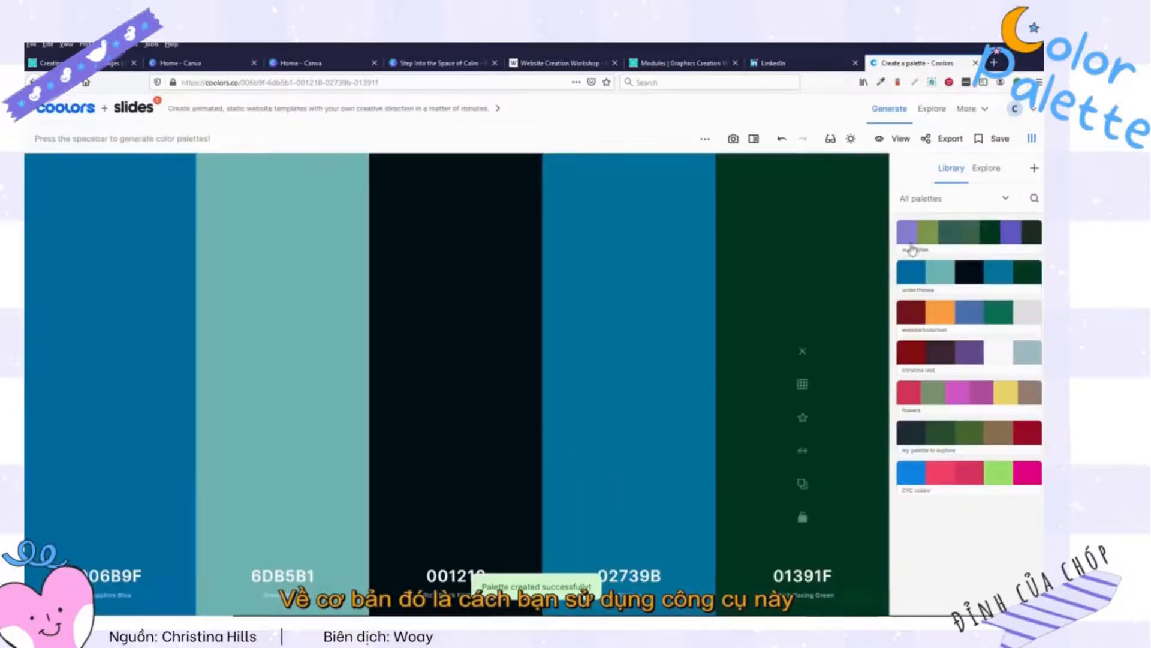
# Load the waterlillies palette into the generator and open the hex code of its moss green colour.
pyautogui.click(963, 241)
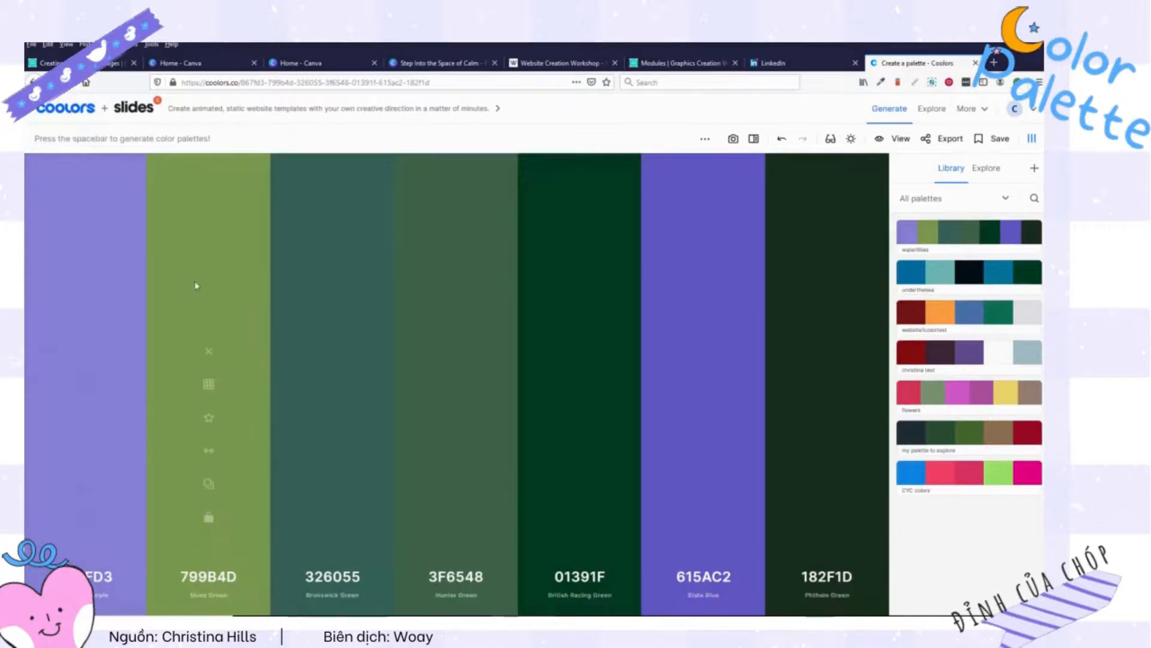
pyautogui.click(218, 578)
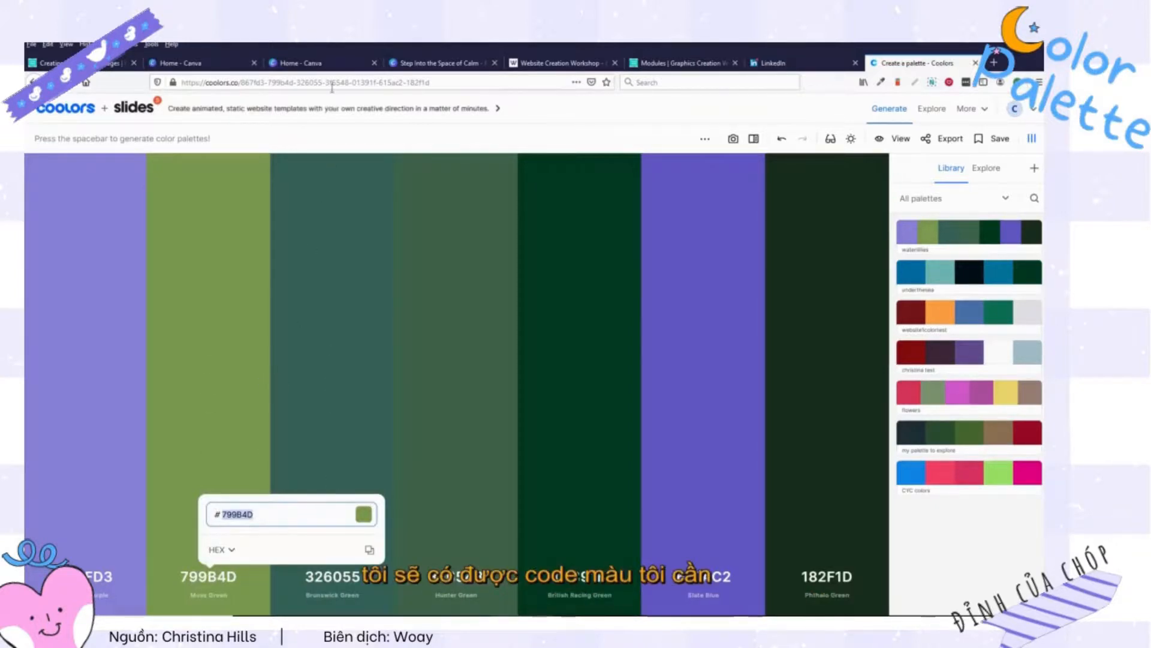
# Export the waterlillies palette as a PDF titled waterlillies and open it with Adobe Acrobat Reader DC.
pyautogui.click(1031, 249)
pyautogui.click(993, 174)
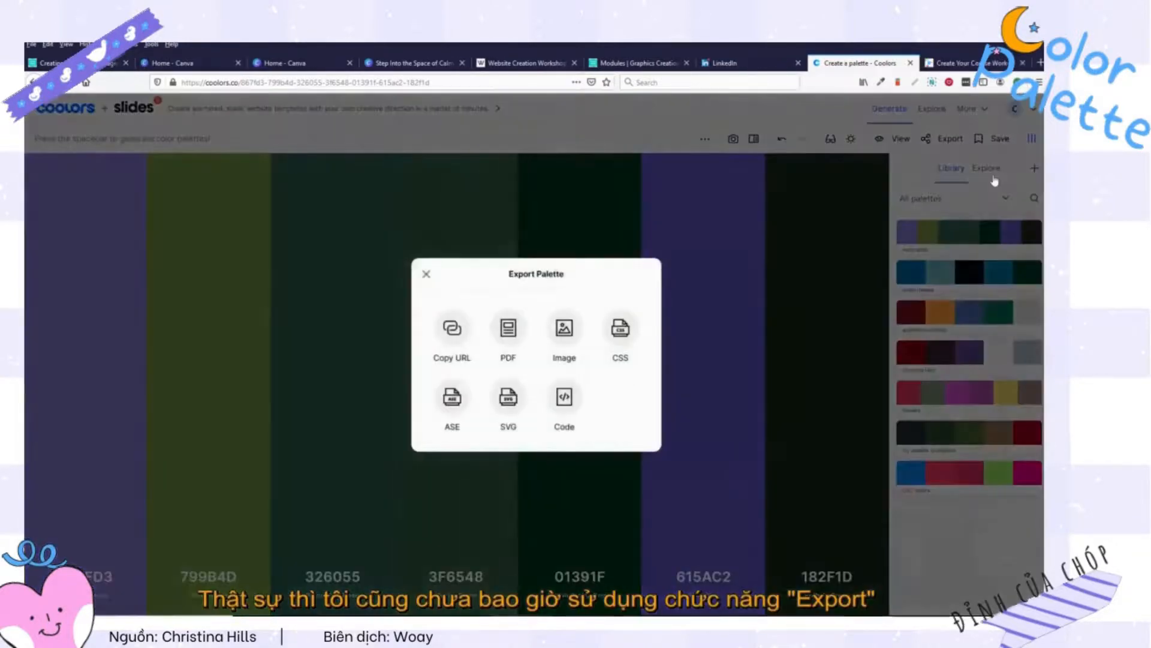
pyautogui.click(508, 329)
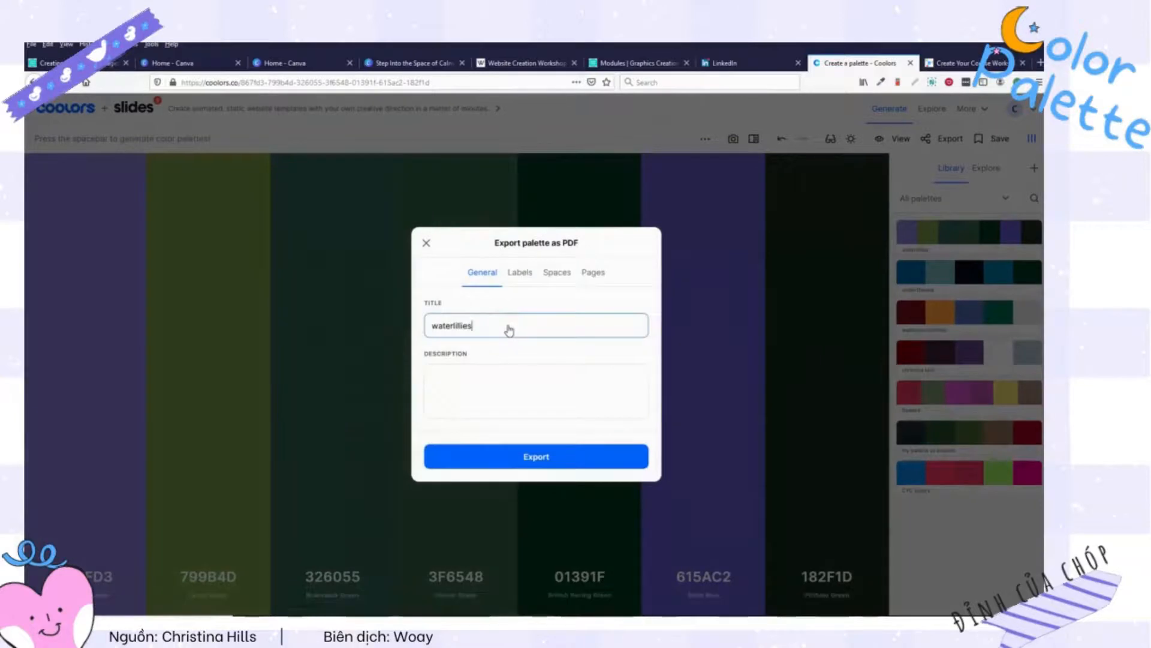
pyautogui.click(536, 458)
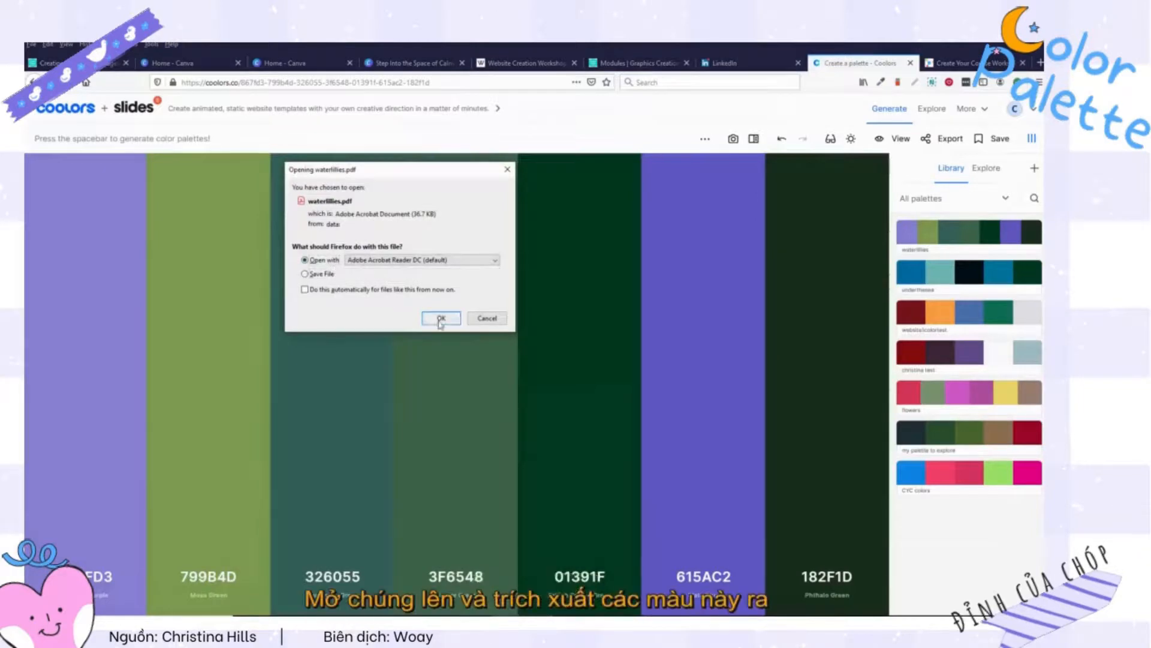
pyautogui.click(441, 318)
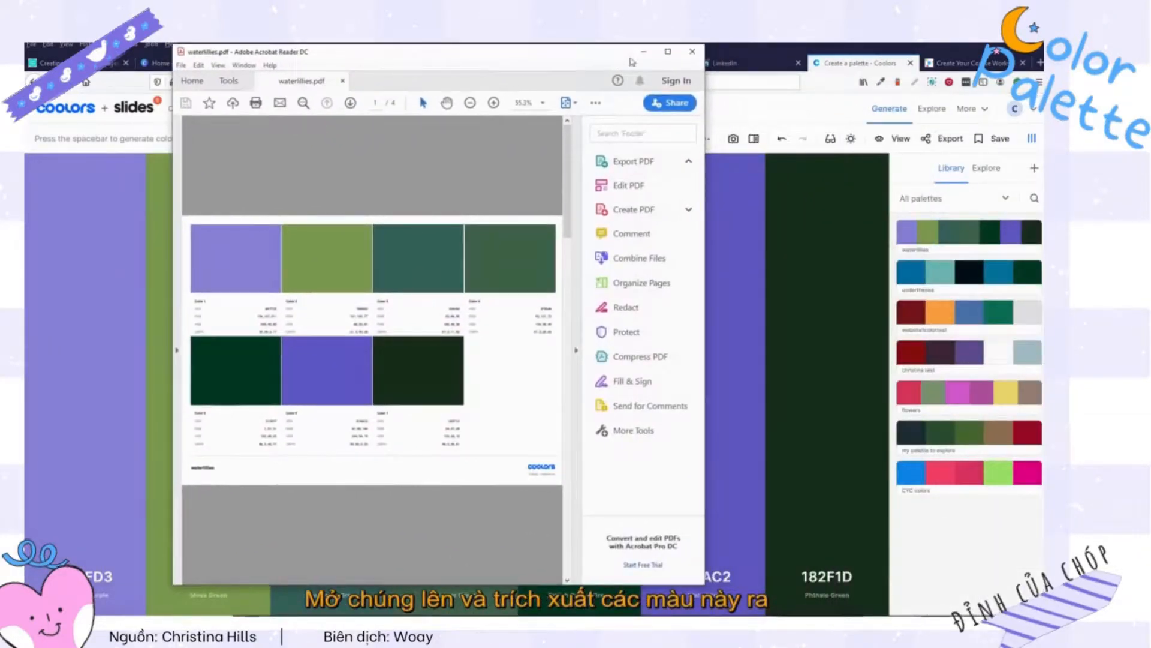
# Maximise the document window, skim the PDF's colour variation pages and reduce the magnification to 66.7%.
pyautogui.click(668, 51)
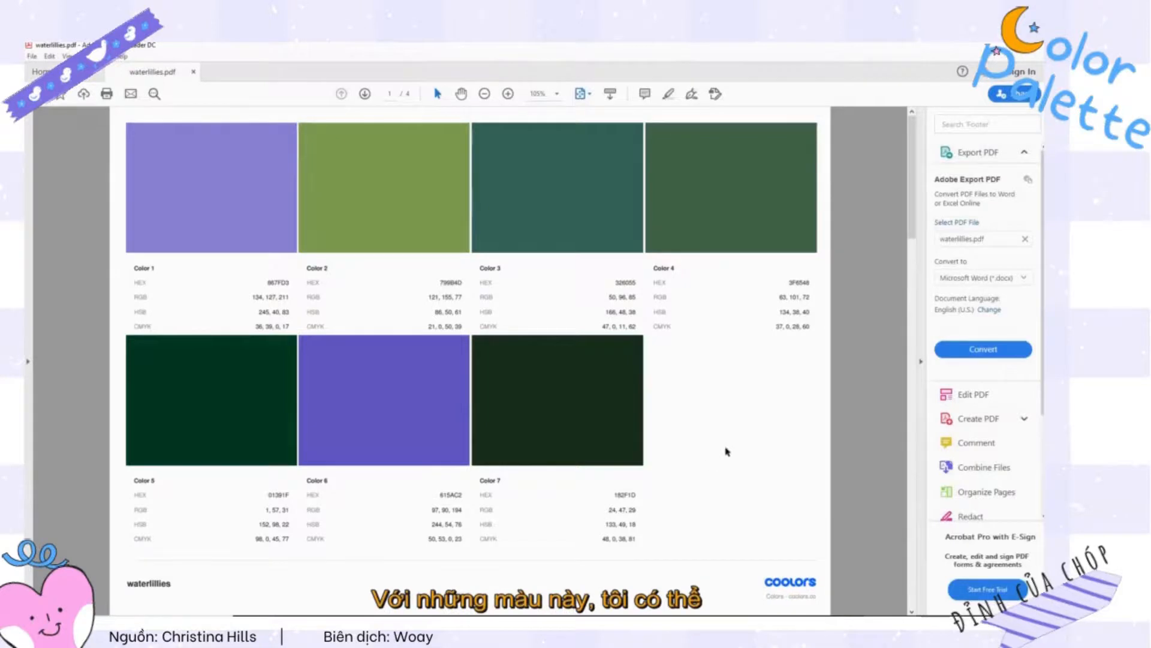
pyautogui.scroll(-3, 727, 433)
pyautogui.scroll(2, 726, 433)
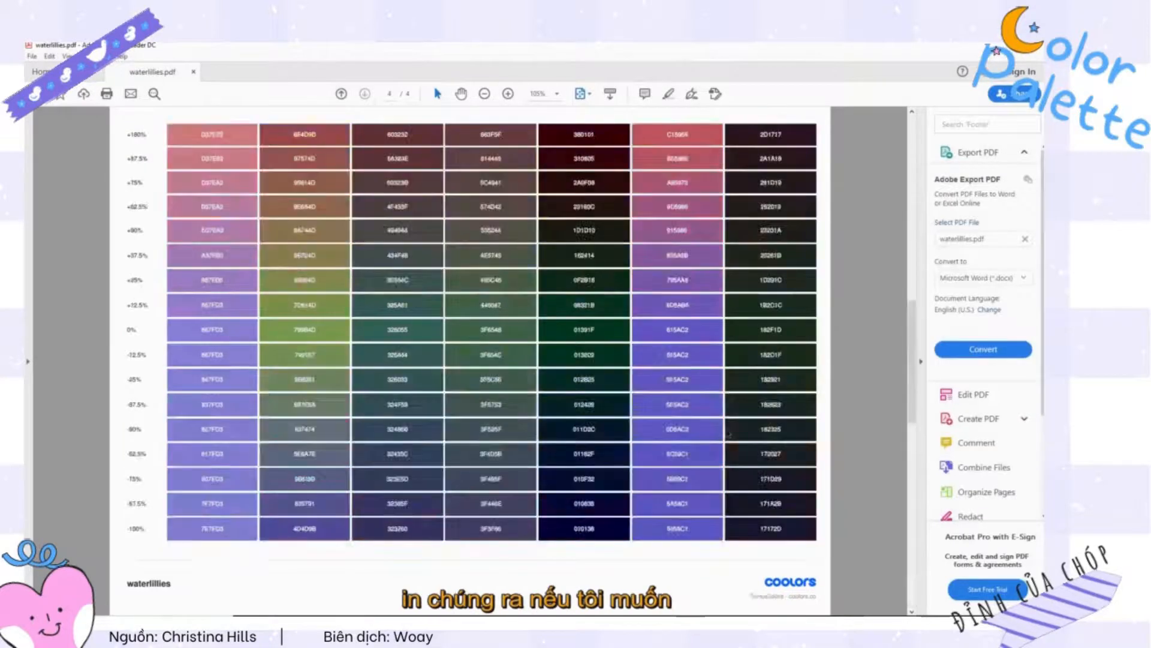
pyautogui.scroll(-2, 726, 433)
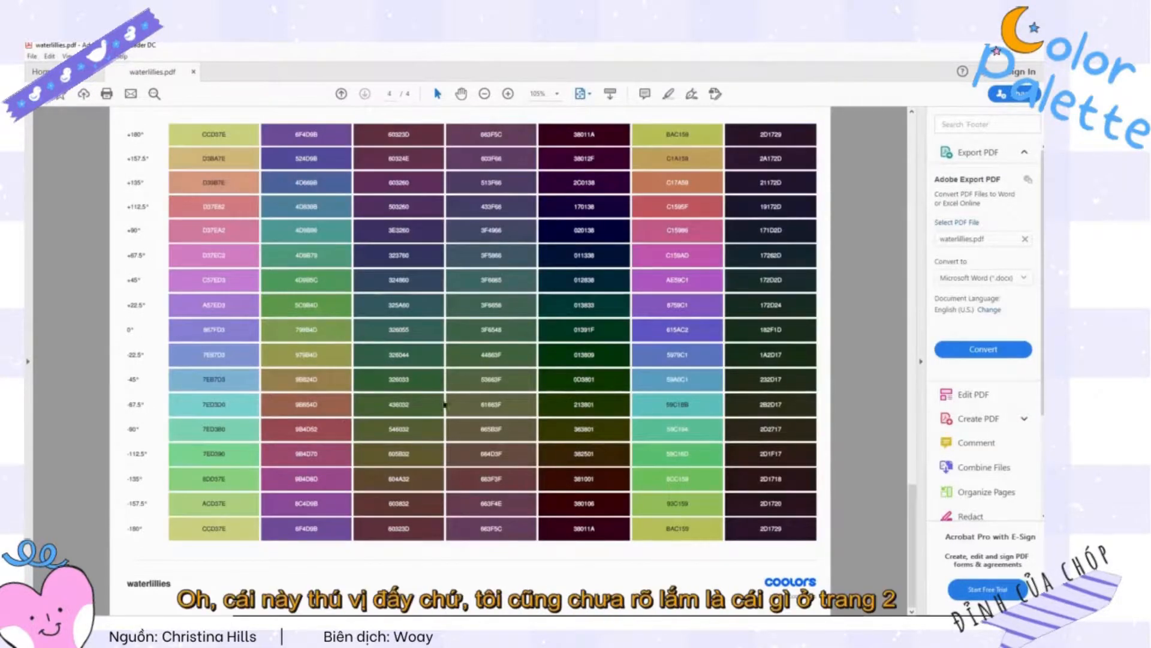
pyautogui.scroll(2, 444, 407)
pyautogui.scroll(-2, 349, 423)
pyautogui.click(485, 94)
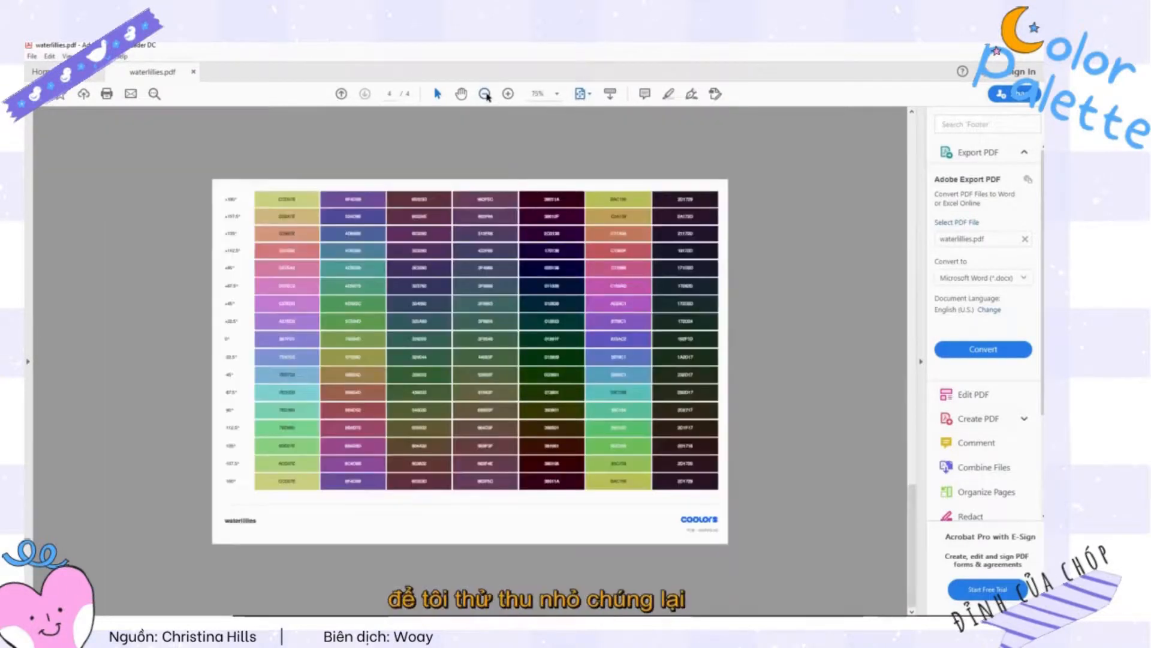
pyautogui.click(484, 94)
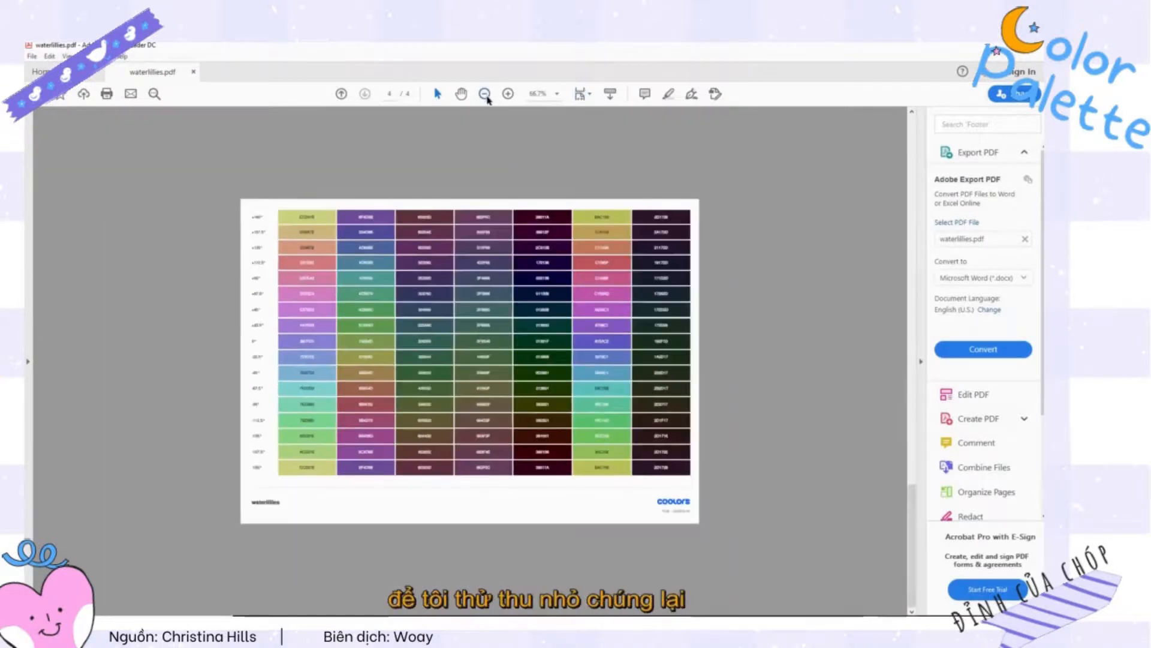
# Page back and forth between the PDF's swatch page and its variation tables, and return to the browser.
pyautogui.click(341, 94)
pyautogui.click(341, 94)
pyautogui.click(341, 94)
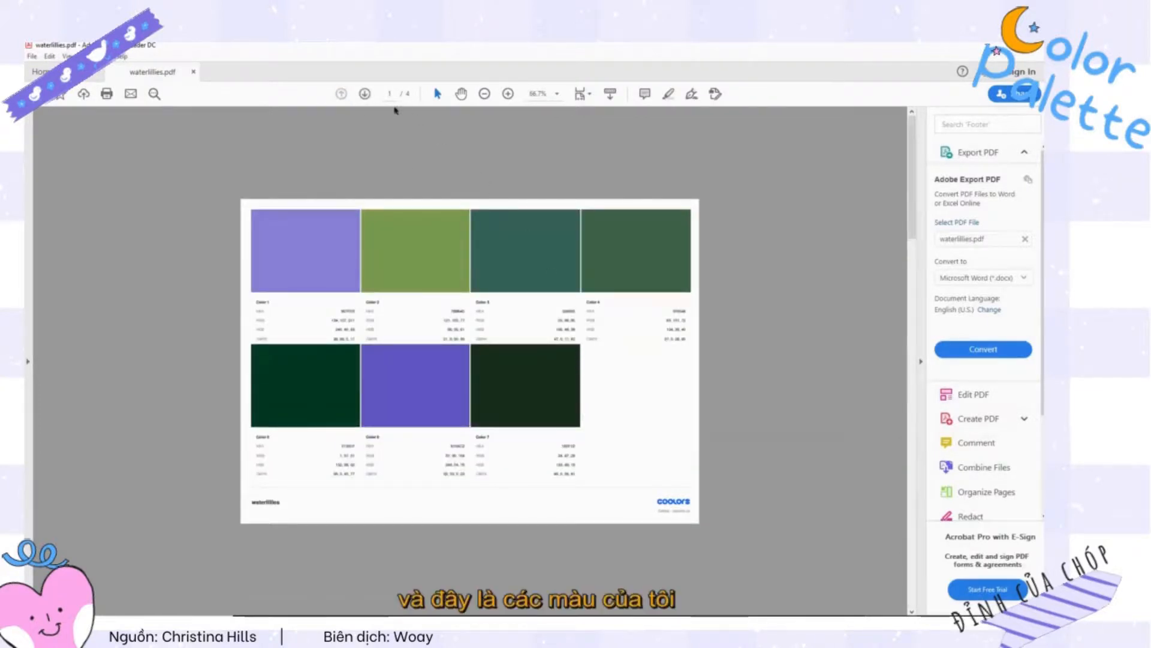
pyautogui.click(364, 95)
pyautogui.click(365, 94)
pyautogui.click(365, 94)
pyautogui.click(365, 94)
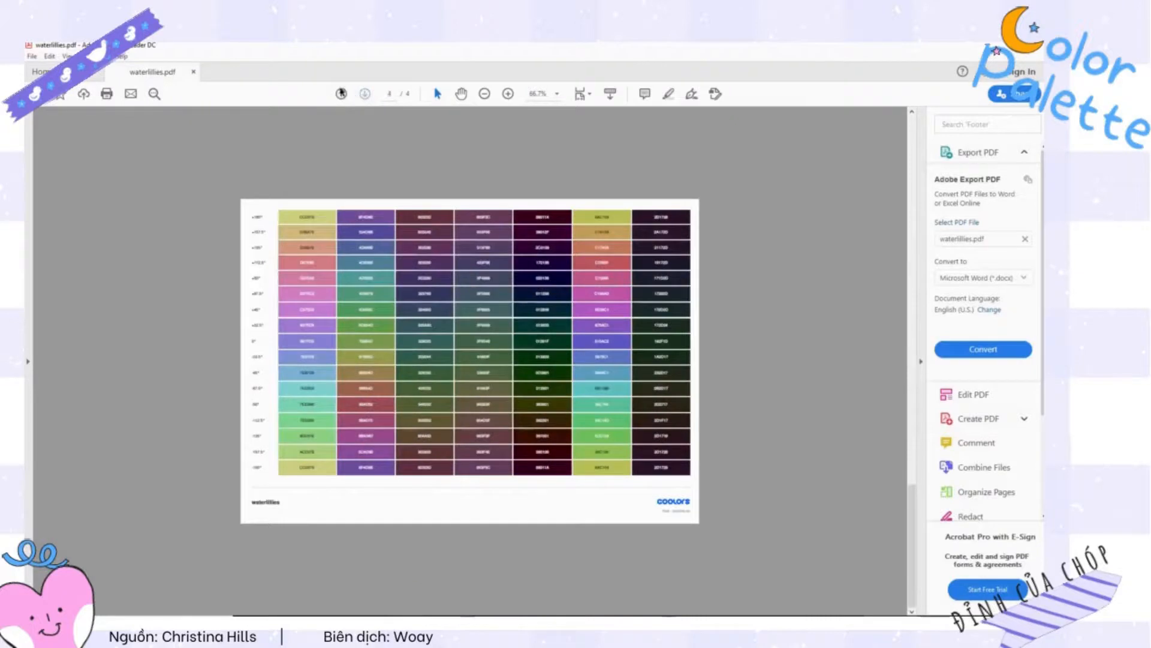
pyautogui.click(341, 94)
pyautogui.click(341, 94)
pyautogui.click(342, 94)
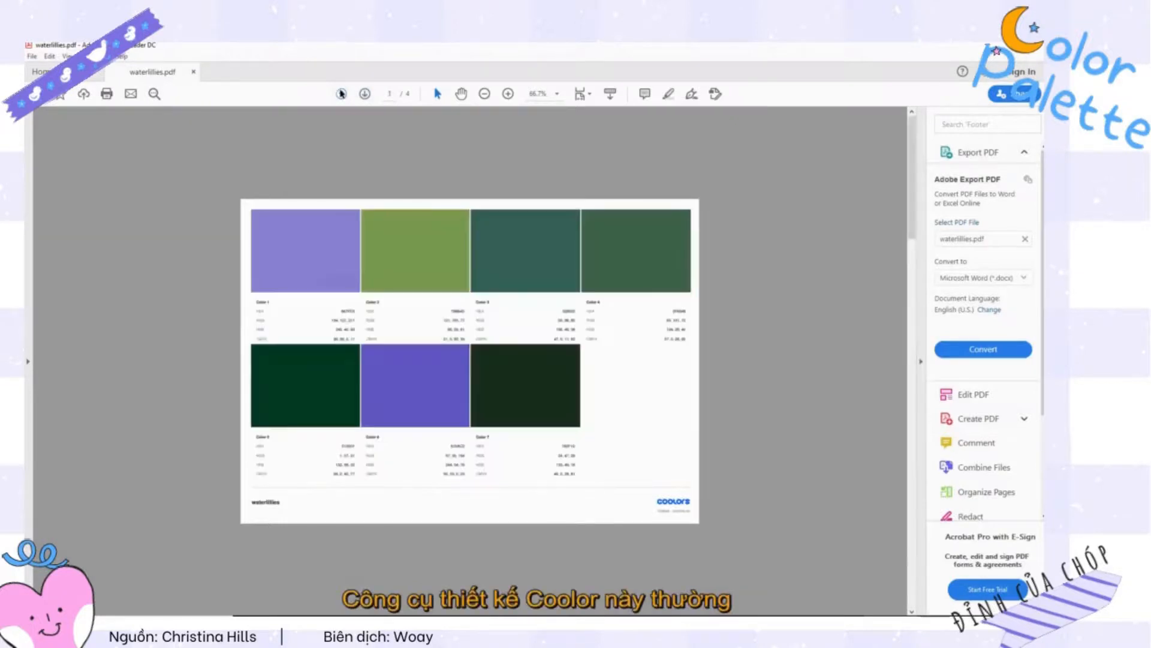
pyautogui.click(986, 47)
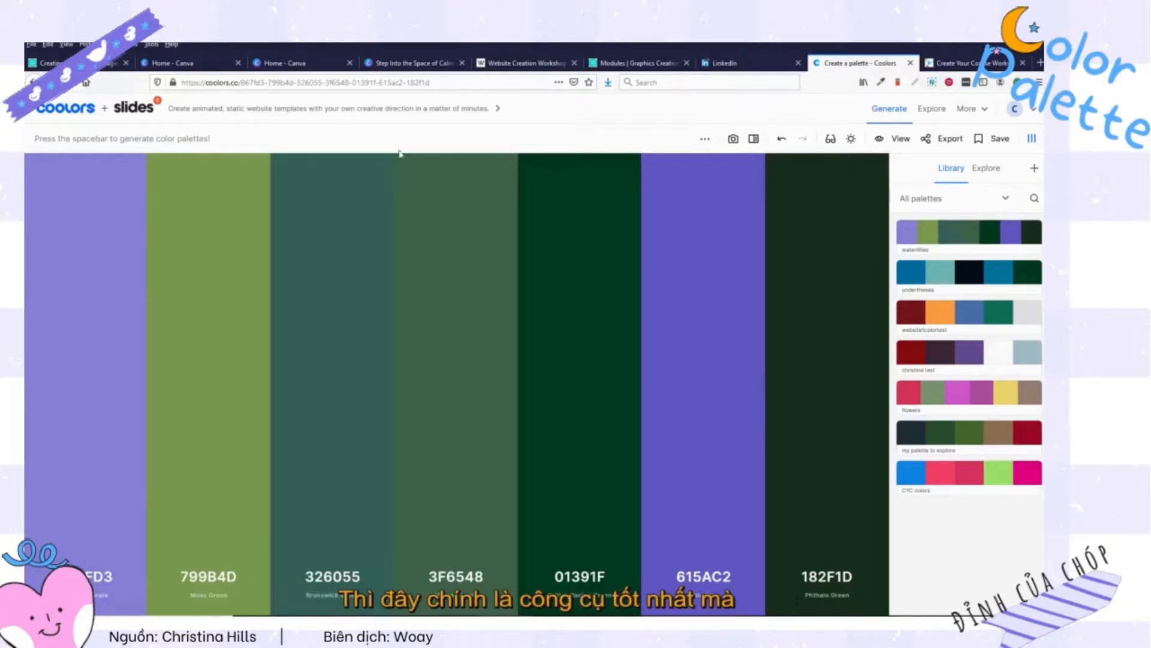
# Review how the brand colours are used across the Create Your Course home page, from the header to the sign-up section.
pyautogui.click(953, 64)
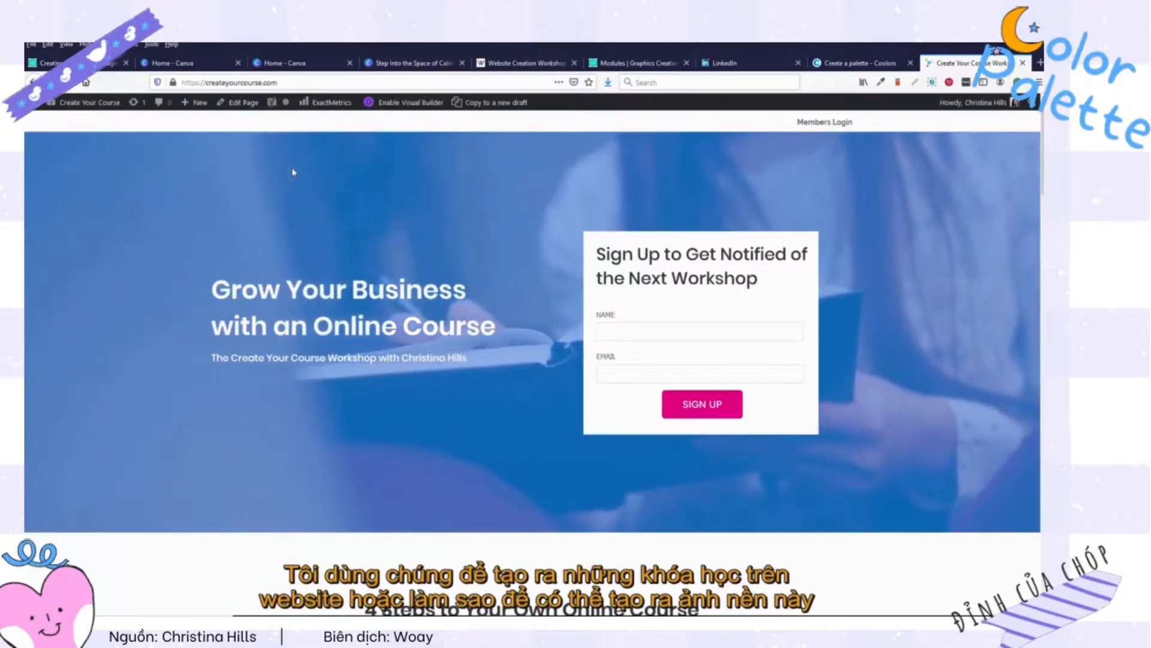
pyautogui.scroll(-10, 638, 427)
pyautogui.scroll(-15, 637, 423)
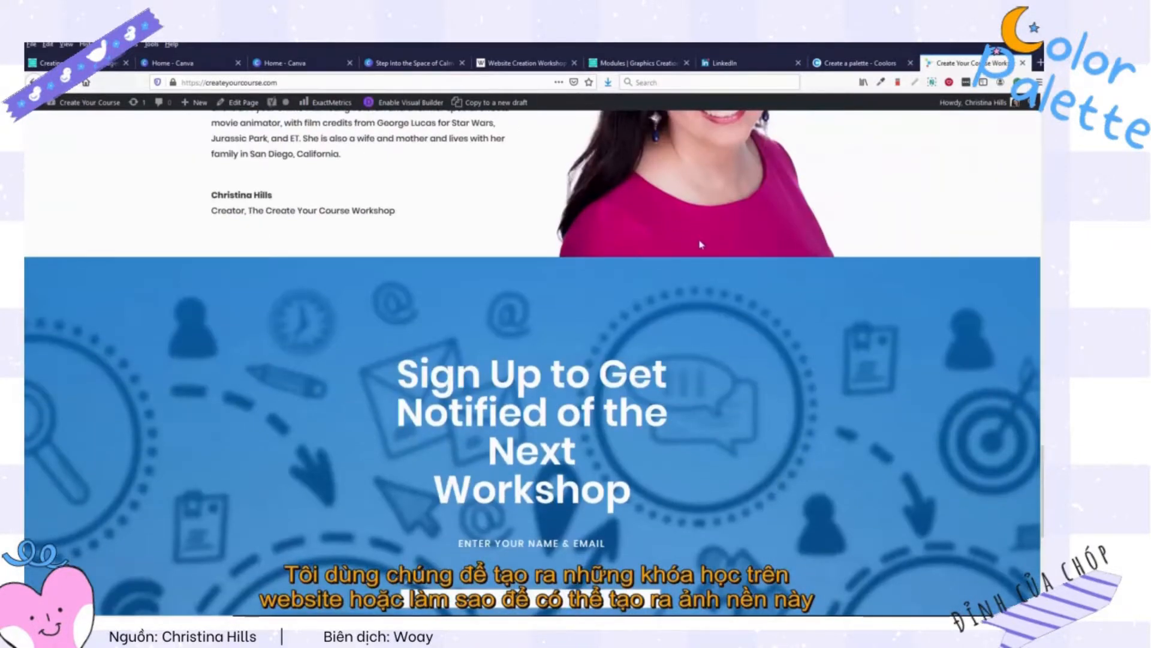
pyautogui.scroll(20, 700, 244)
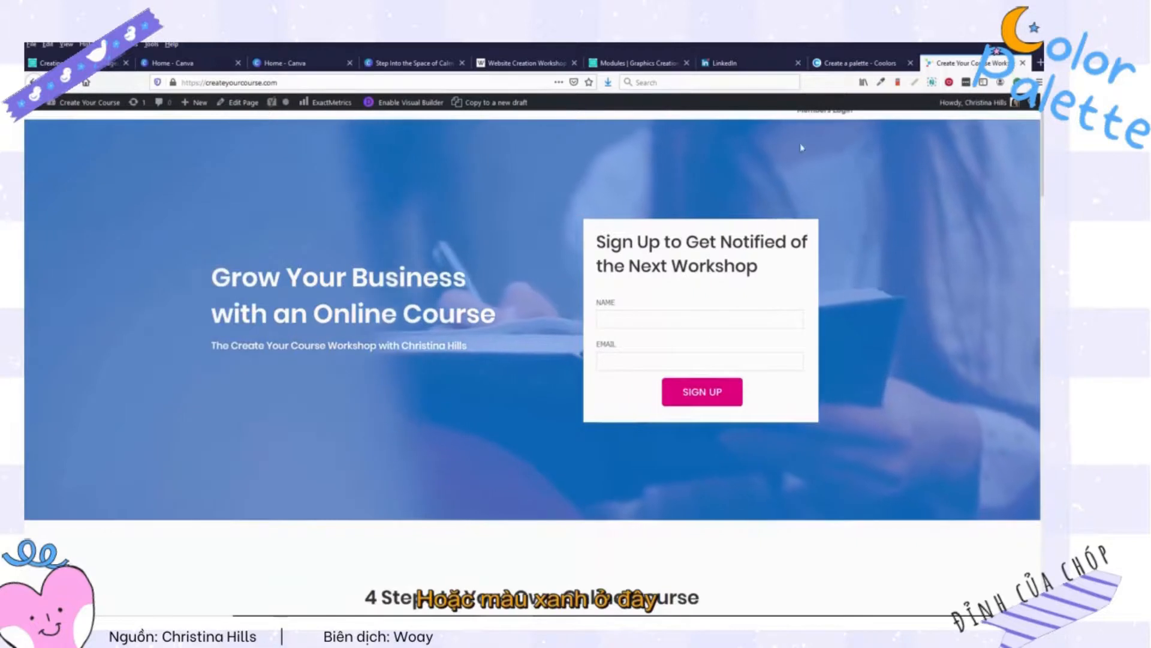
# Return to Coolors and browse its trending colour palettes from the home page.
pyautogui.click(858, 62)
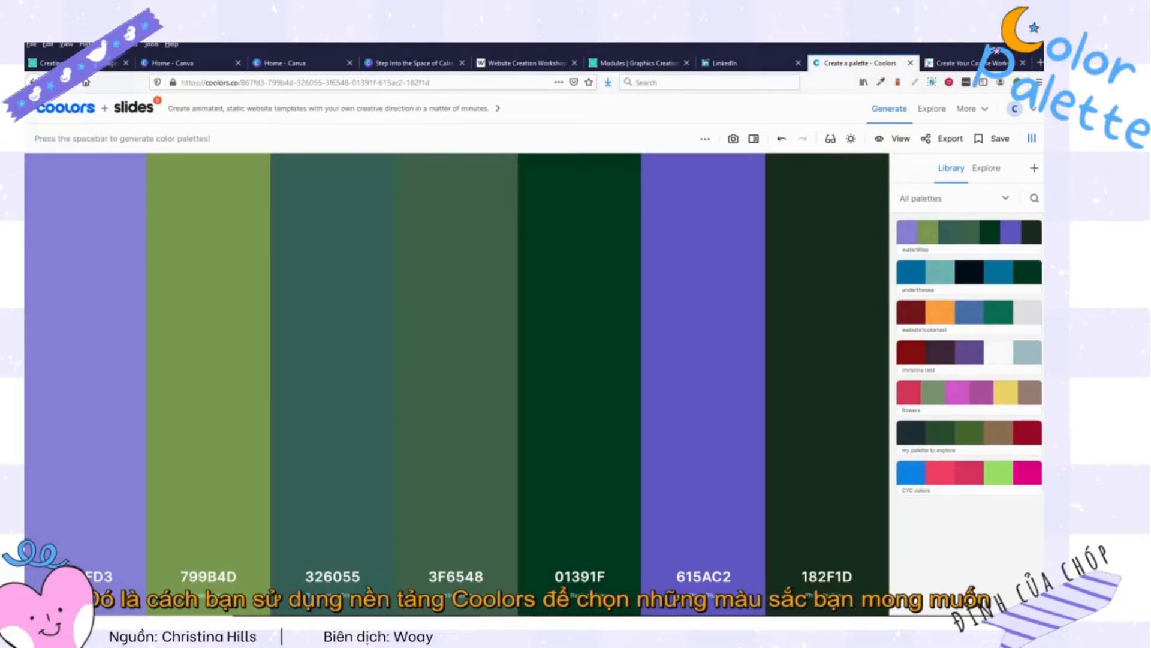
pyautogui.click(63, 117)
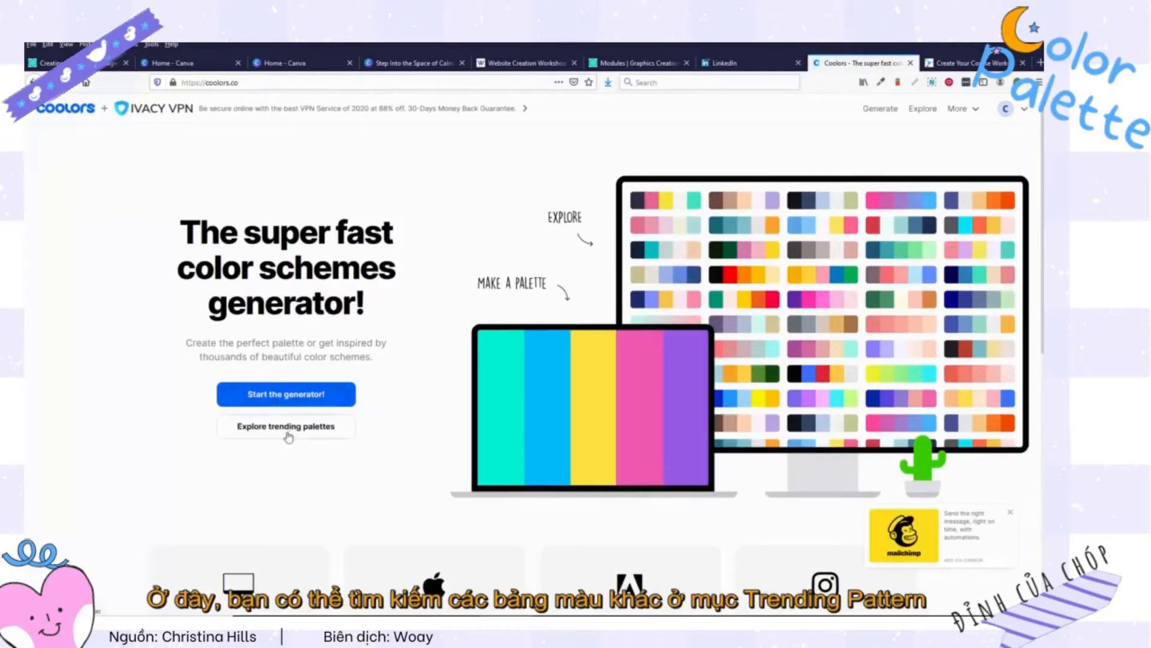
pyautogui.click(287, 427)
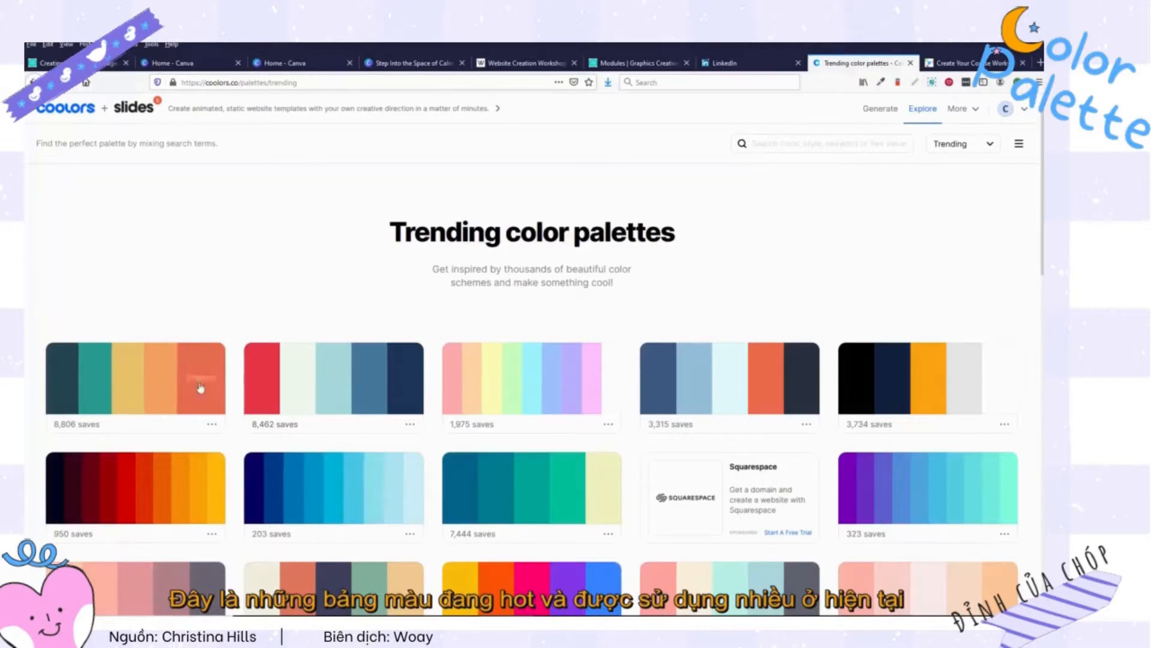
pyautogui.scroll(-3, 800, 277)
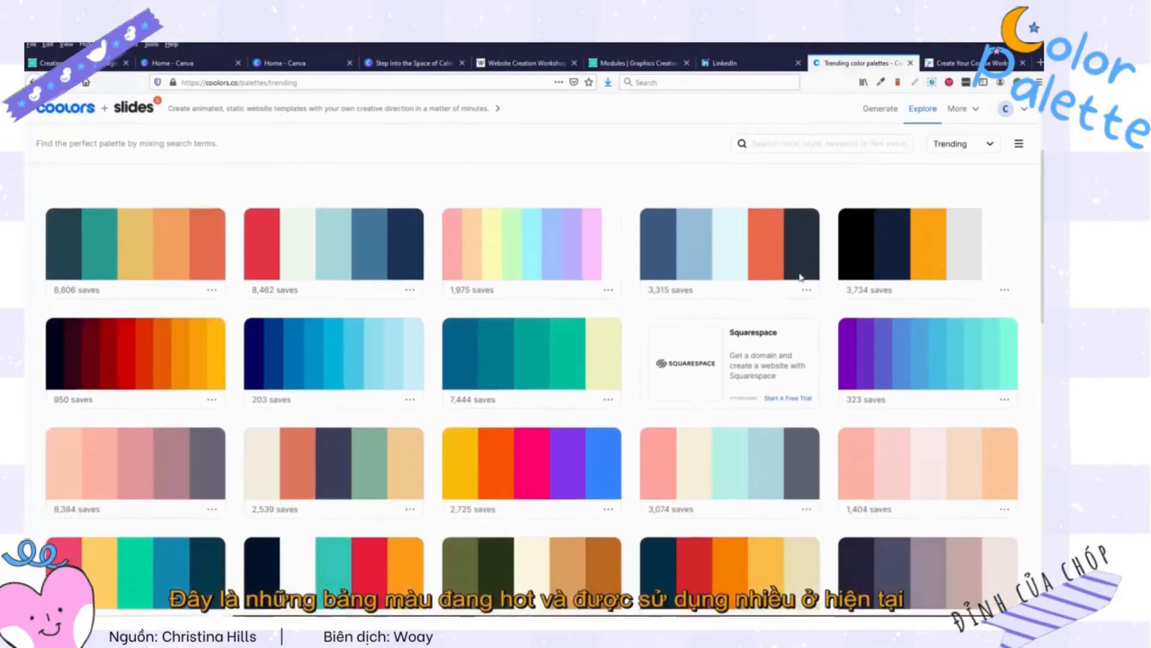
pyautogui.scroll(-3, 378, 412)
pyautogui.scroll(-5, 378, 412)
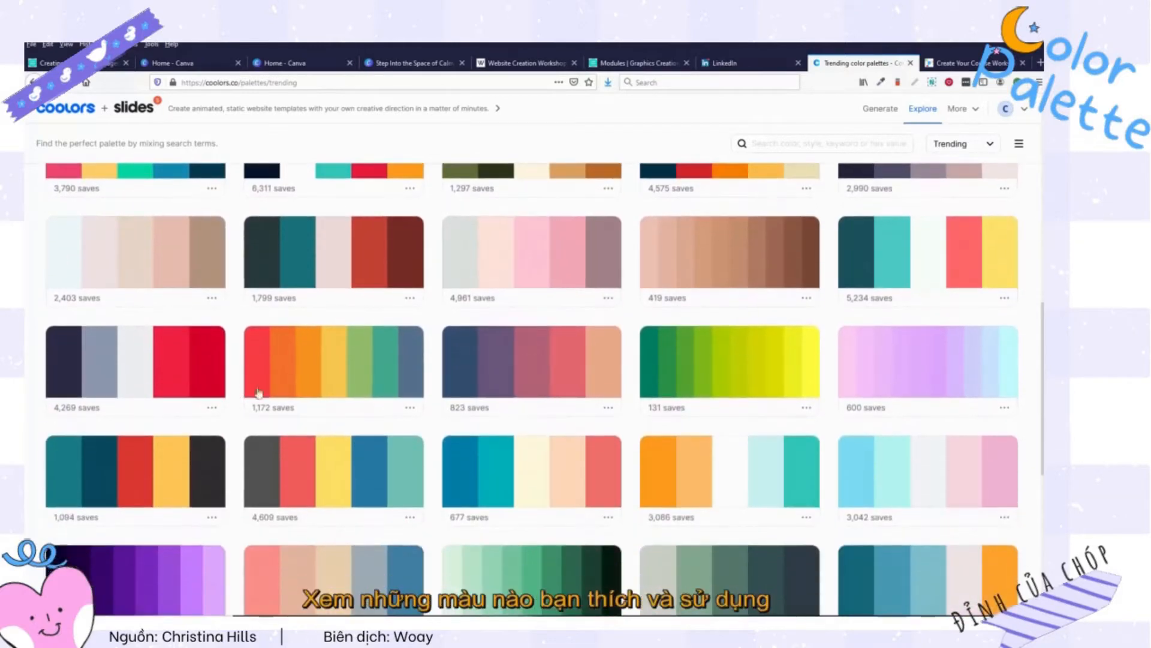
pyautogui.scroll(-2, 549, 427)
pyautogui.scroll(-3, 550, 429)
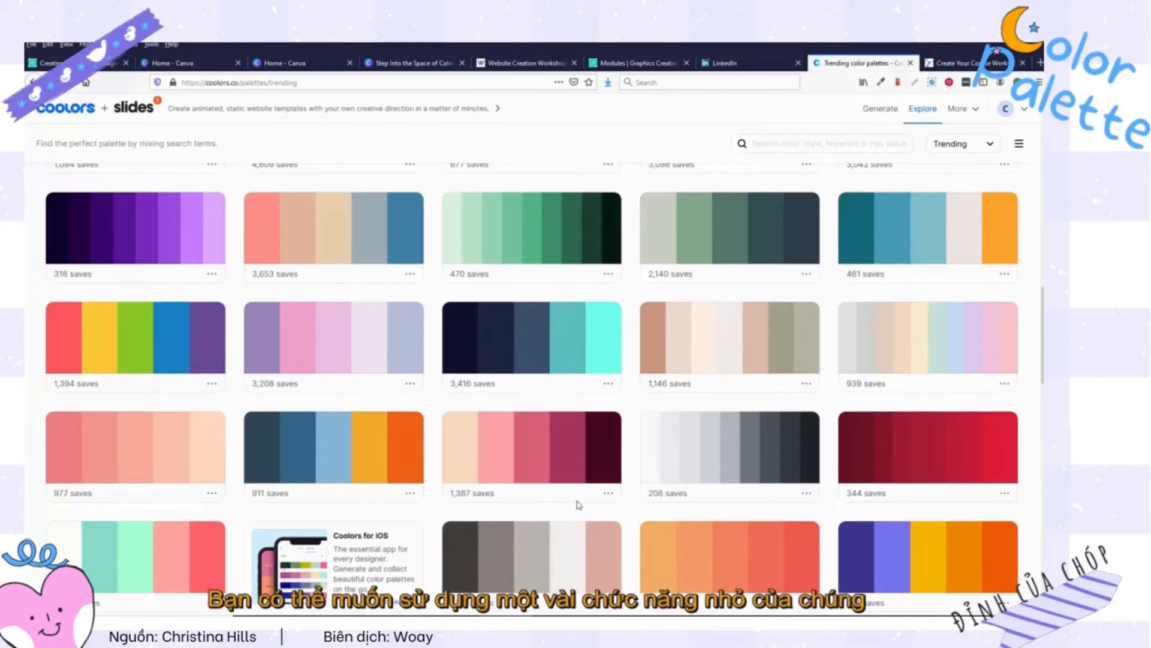
pyautogui.scroll(10, 579, 505)
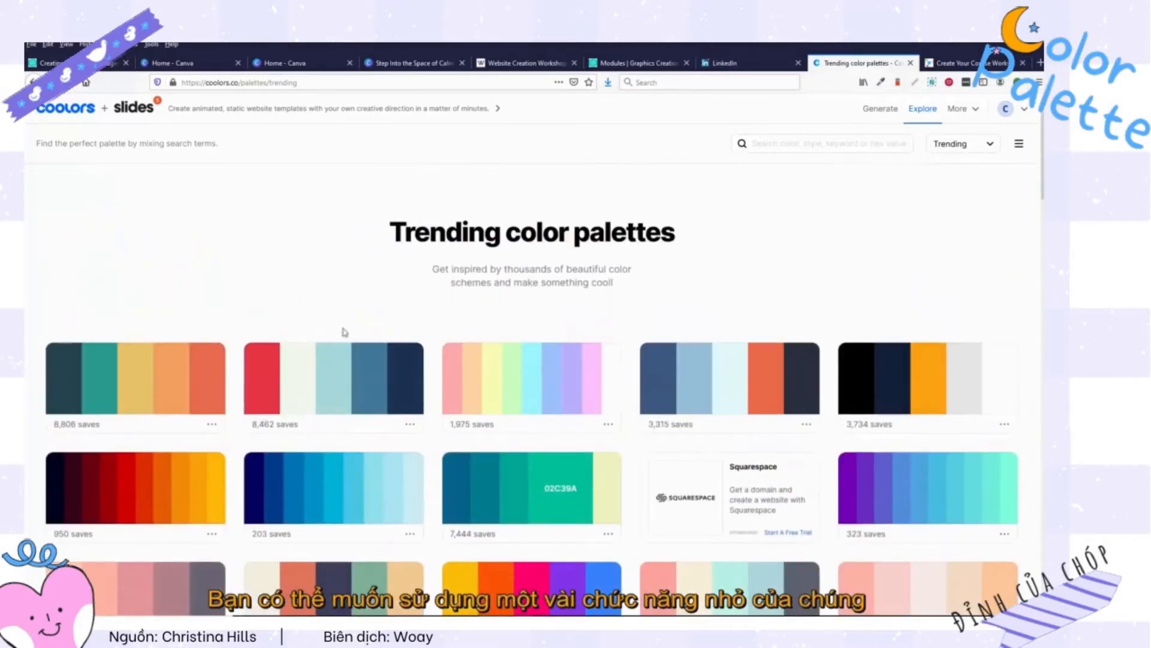
# Start the palette generator from the Coolors home page, dismiss the advertisement and show the library of saved palettes.
pyautogui.click(82, 113)
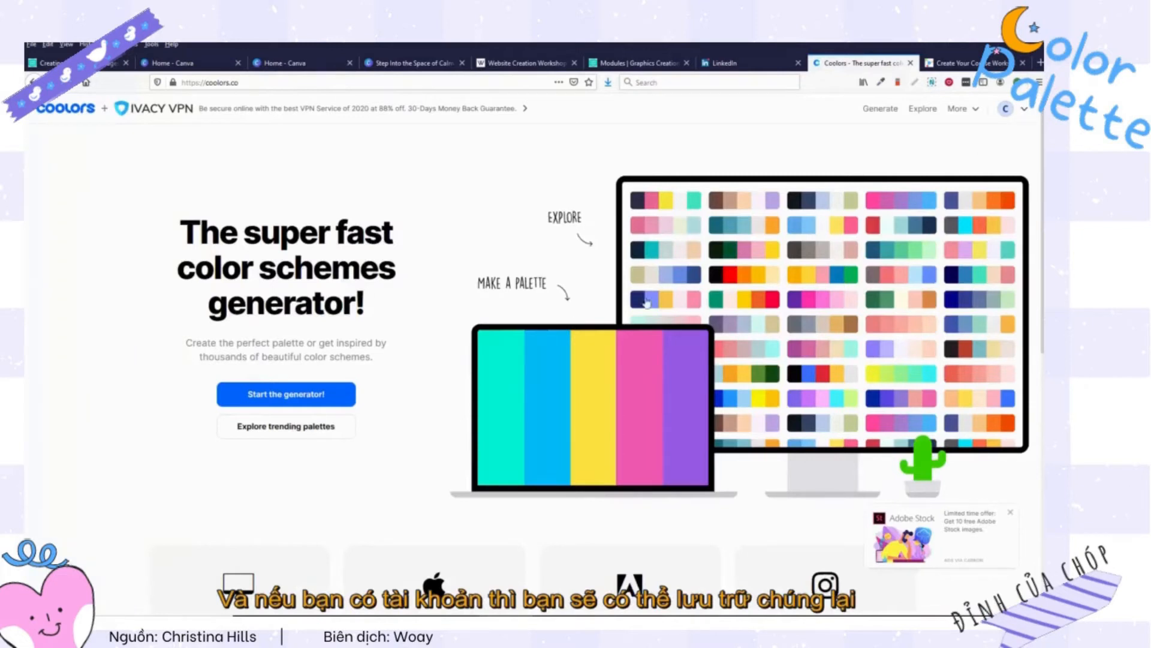
pyautogui.click(313, 396)
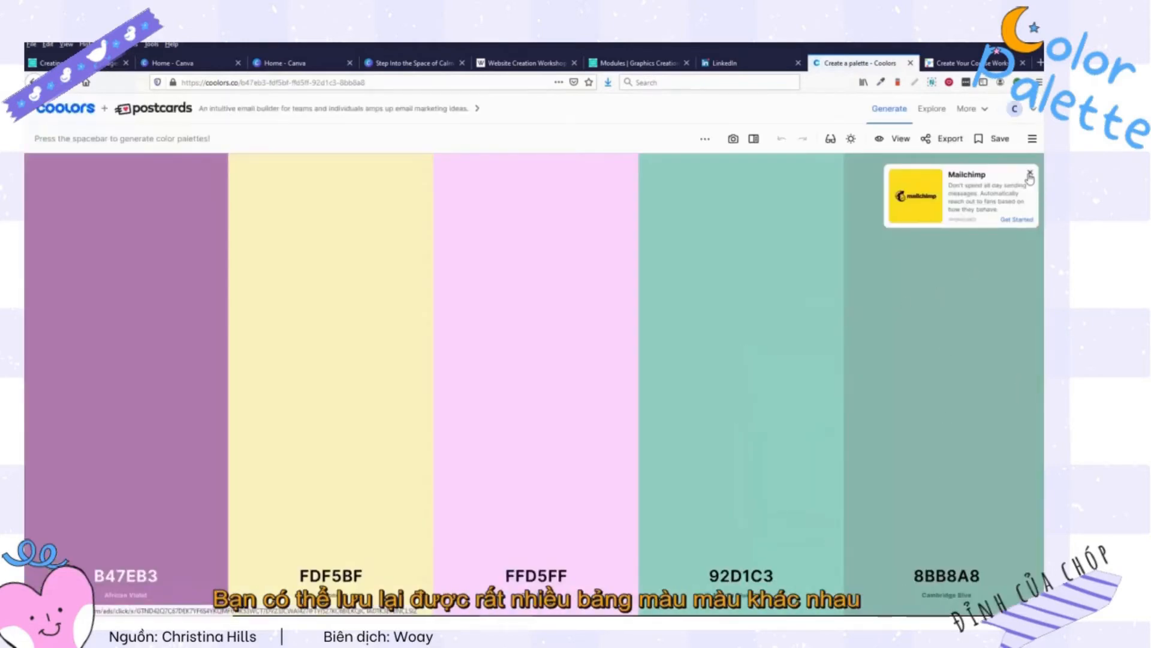
pyautogui.click(1029, 175)
pyautogui.click(1032, 138)
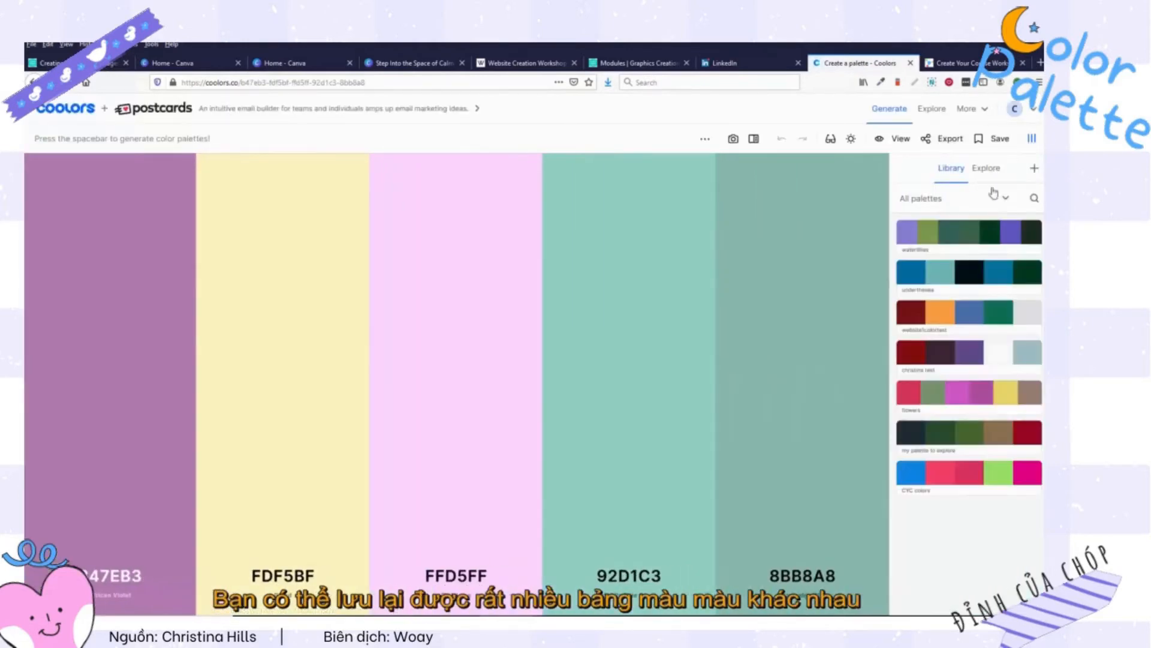